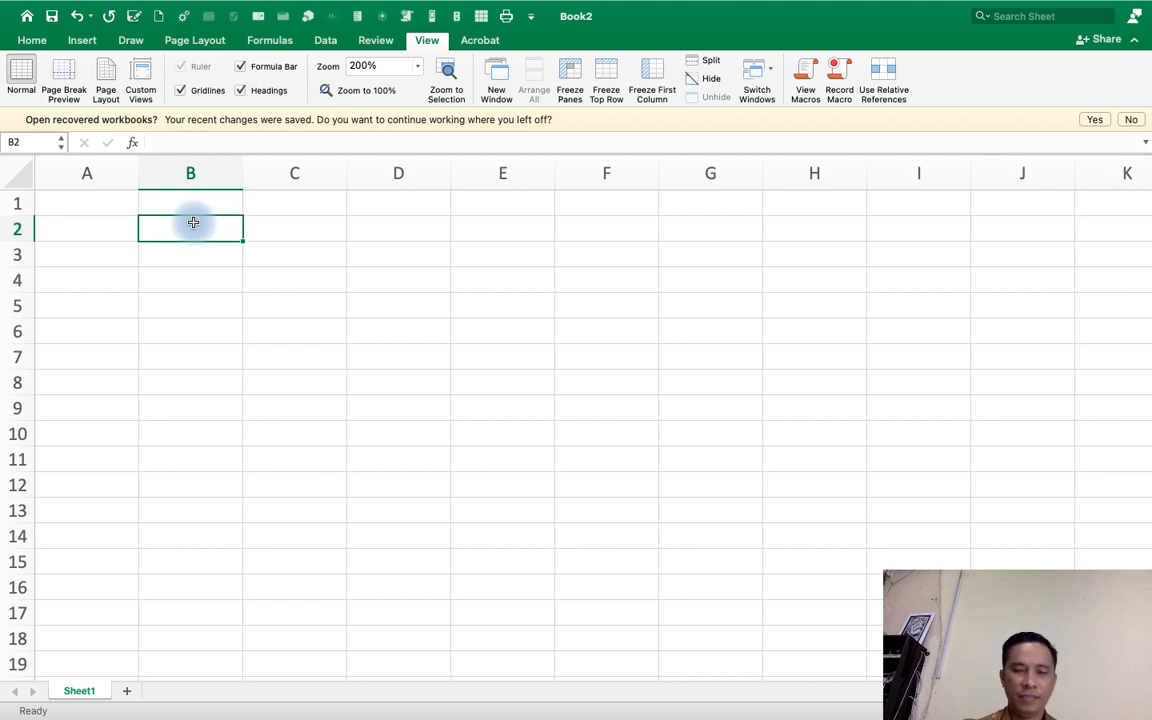
key(Left)
key(Up)
text(MAIL )
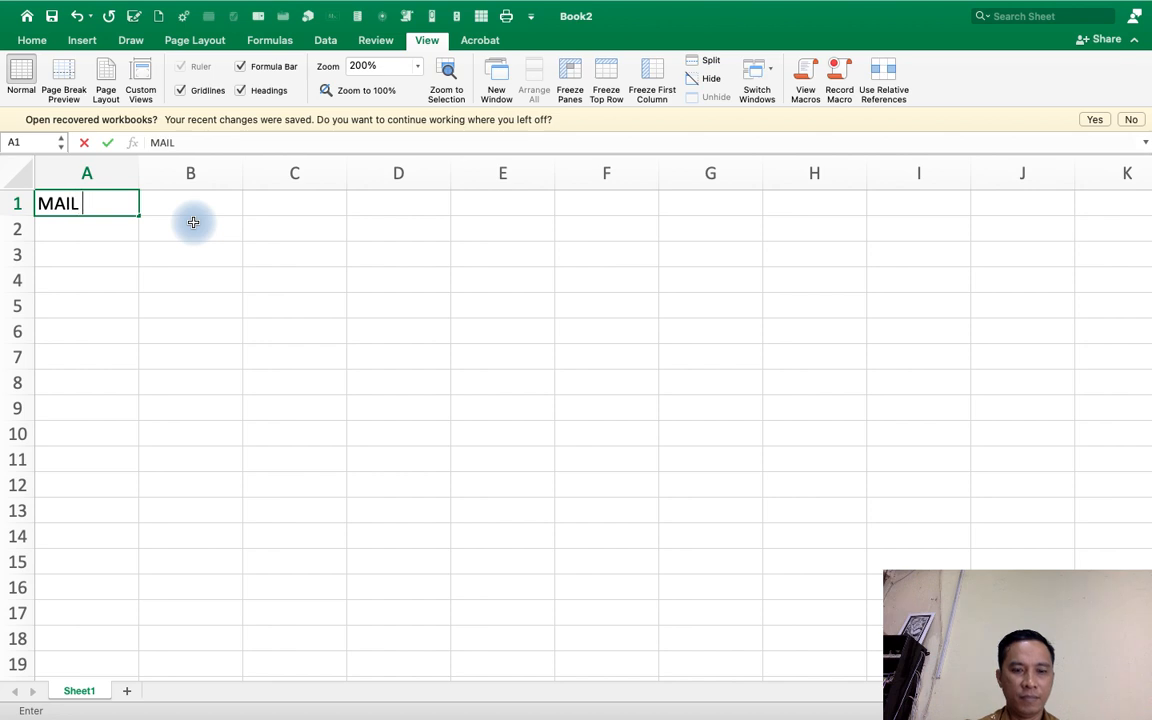
text(MERGE)
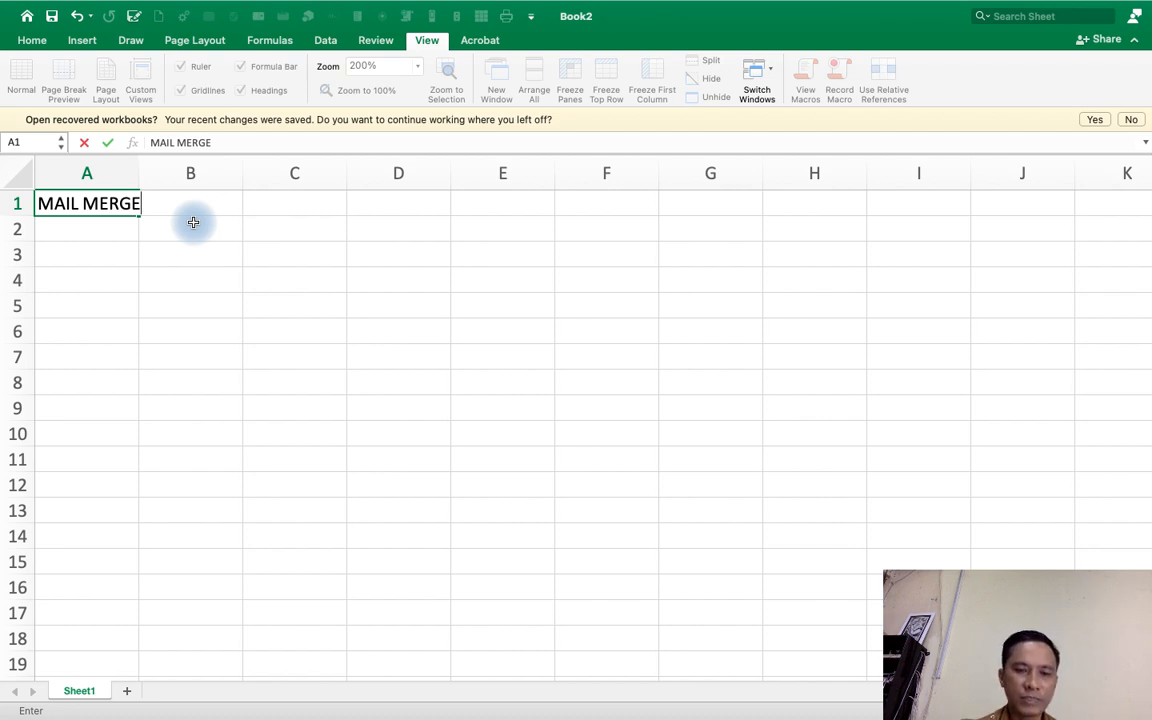
key(BackSpace)
key(BackSpace)
key(BackSpace)
key(BackSpace)
key(BackSpace)
key(BackSpace)
key(BackSpace)
key(BackSpace)
key(BackSpace)
key(BackSpace)
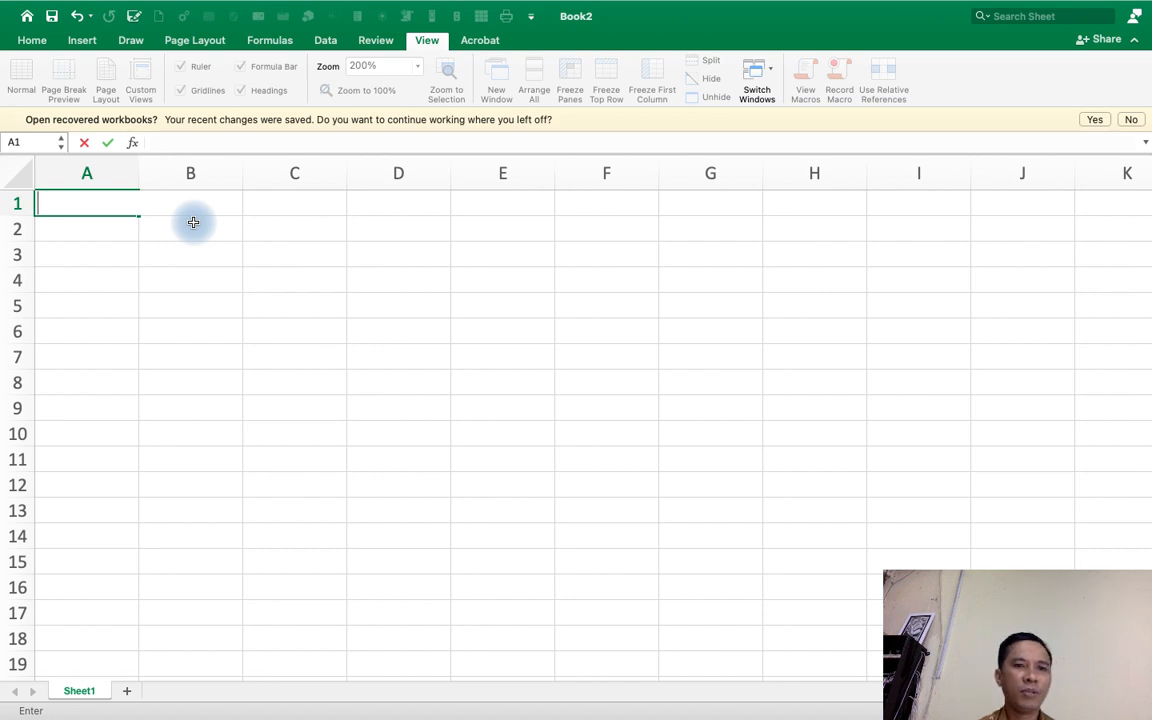
key(Return)
key(Up)
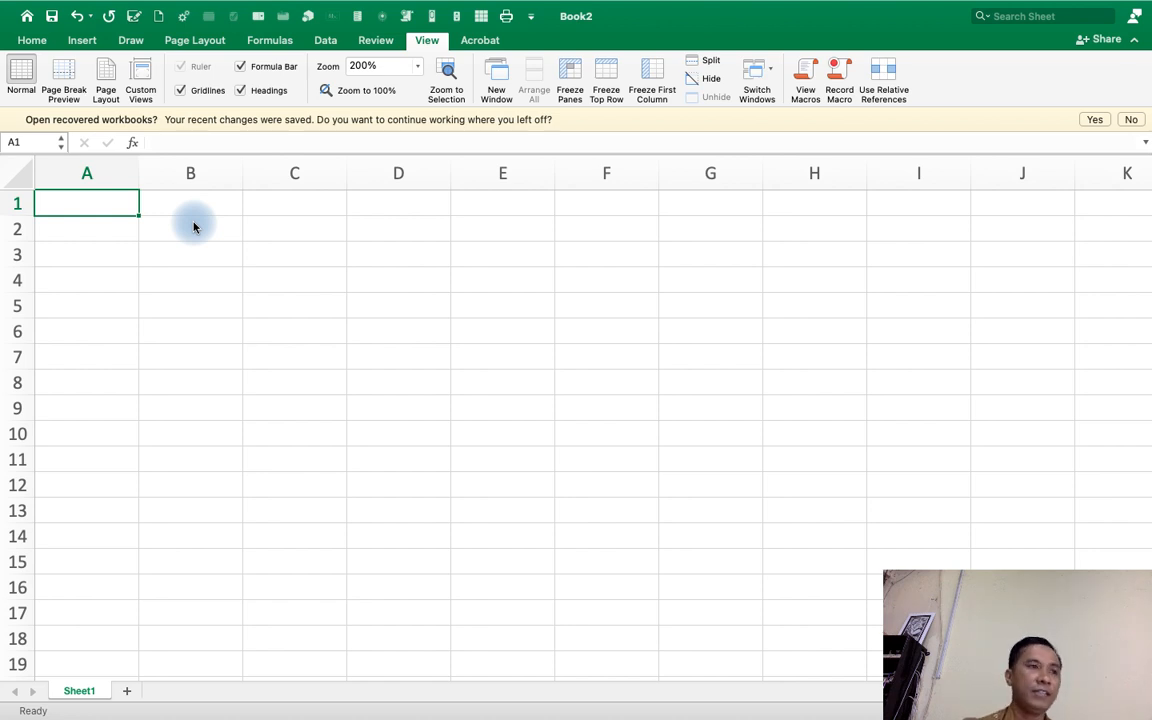
key(Down)
key(Down)
key(Up)
key(Up)
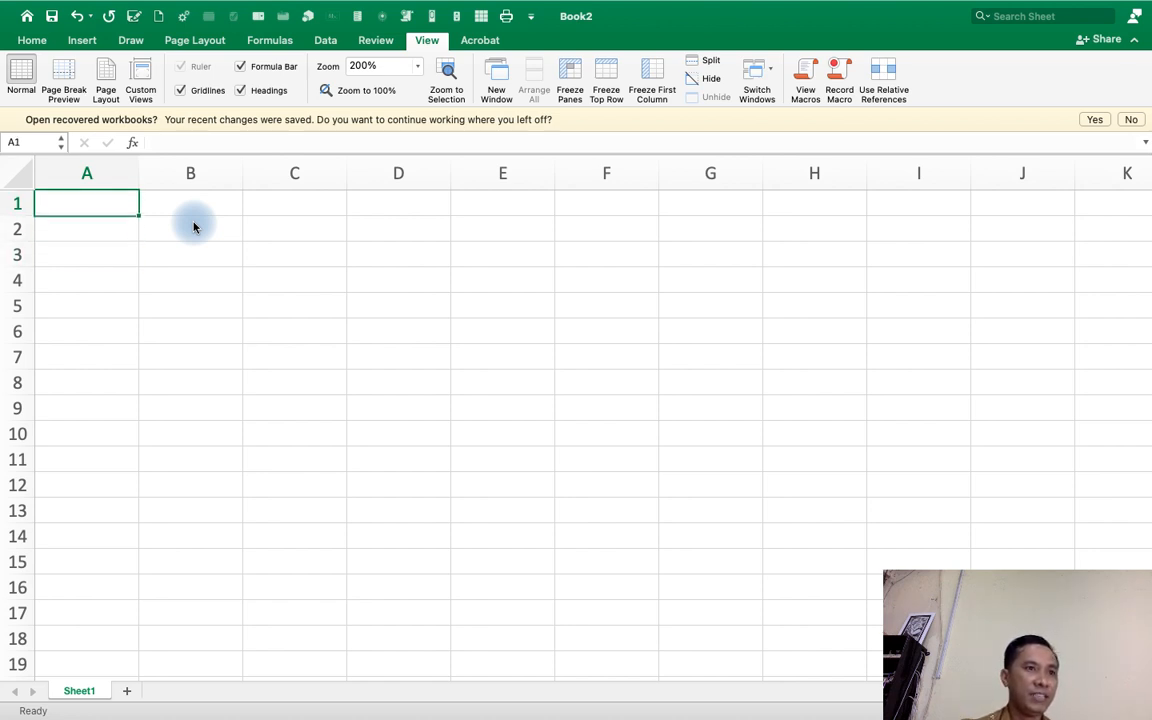
key(Down)
key(Up)
key(Down)
key(Down)
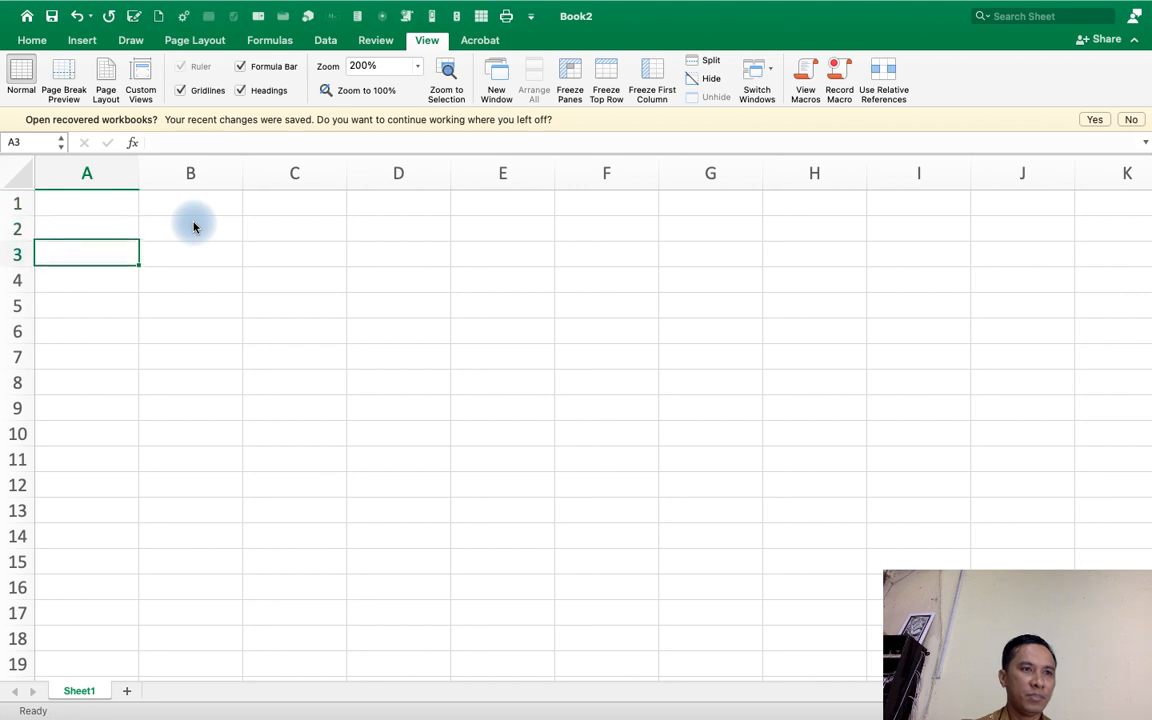
key(Up)
key(Up)
key(Down)
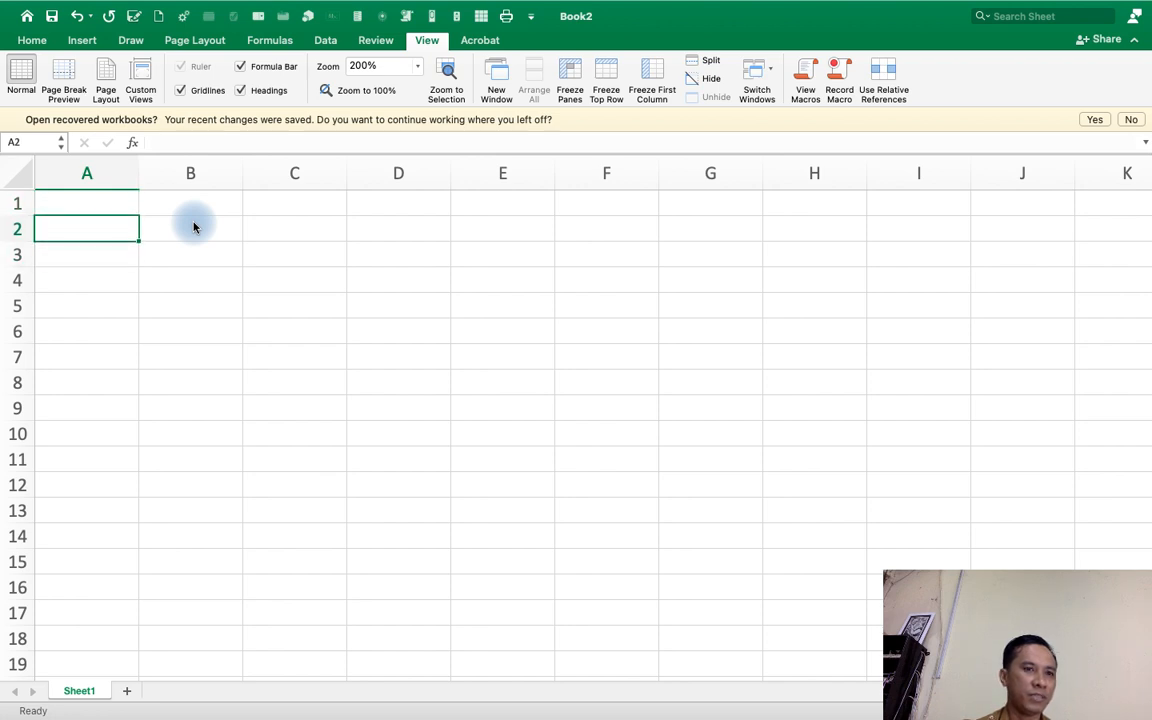
key(Up)
key(Right)
key(Left)
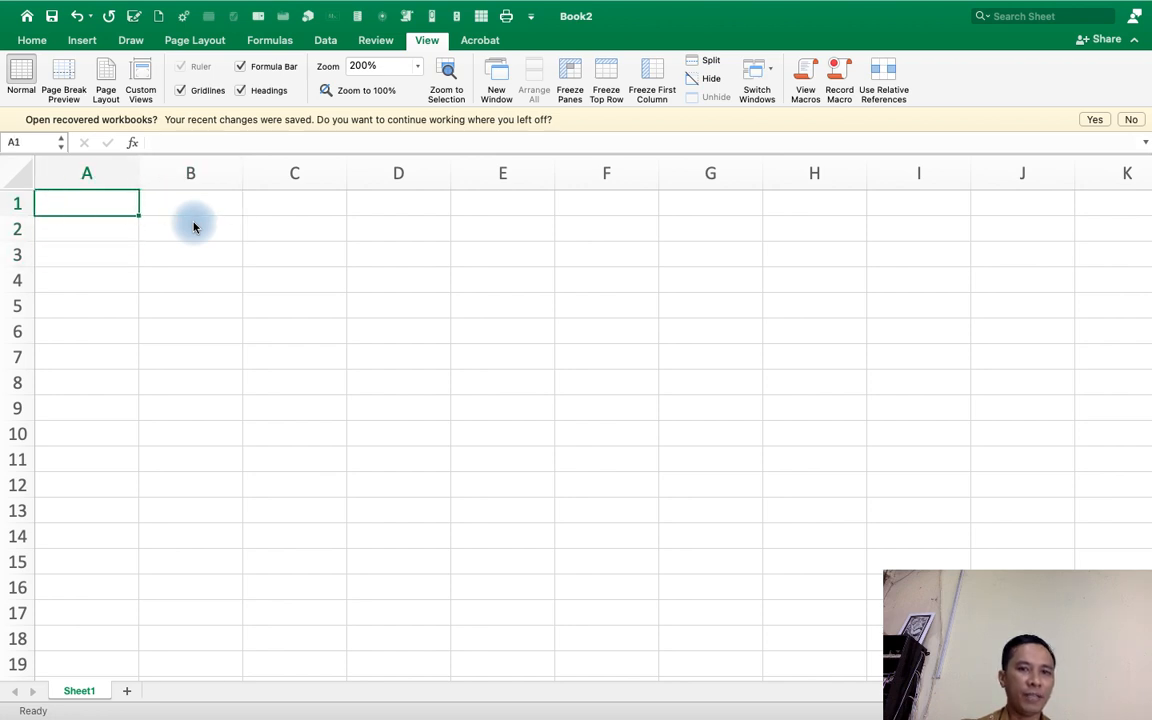
key(Right)
key(Left)
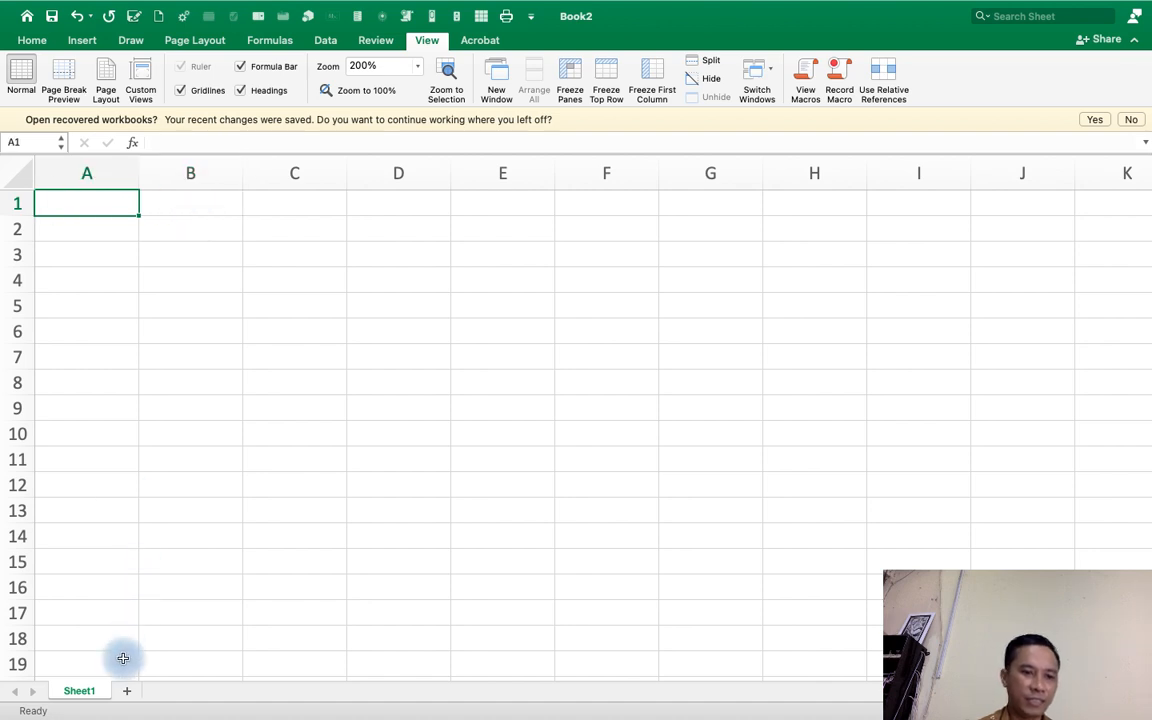
click(170, 206)
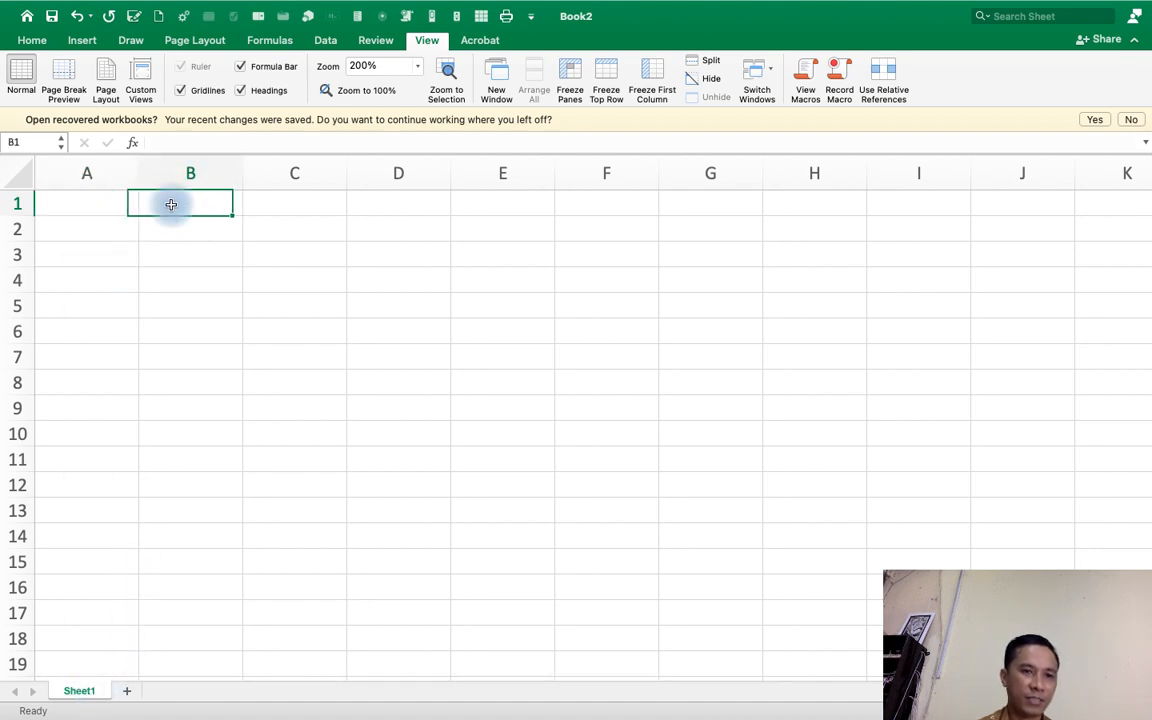
click(103, 204)
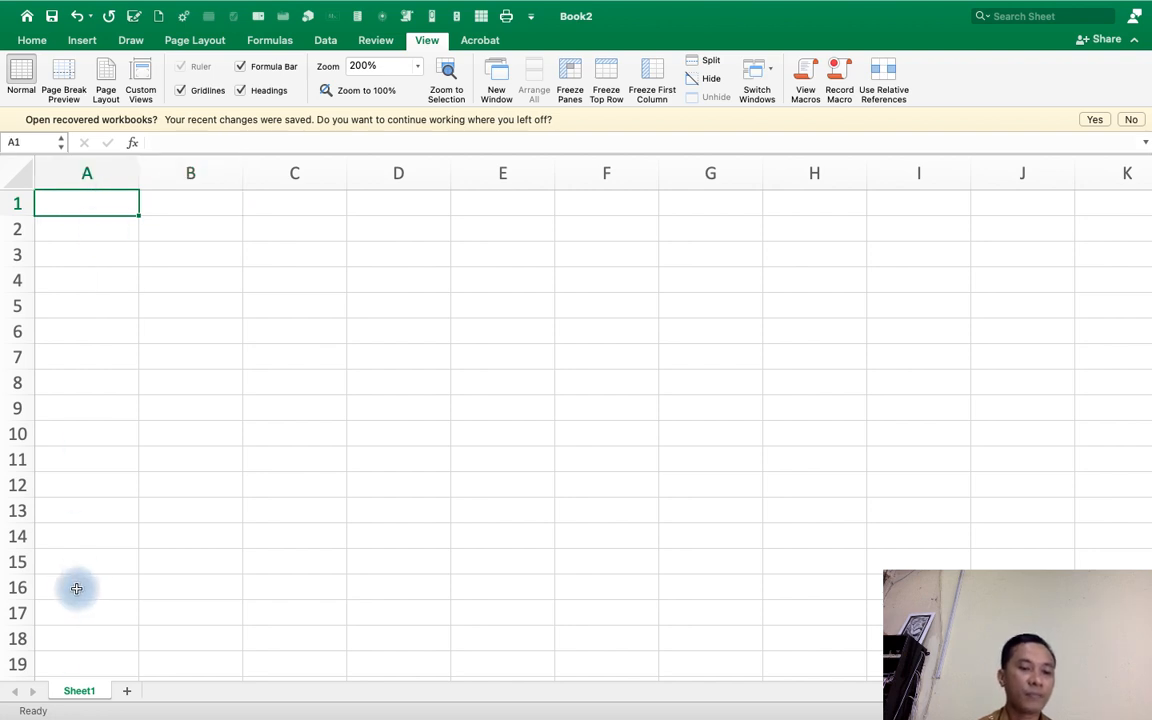
Rename the sheet to DATA NAMA.
double_click(79, 692)
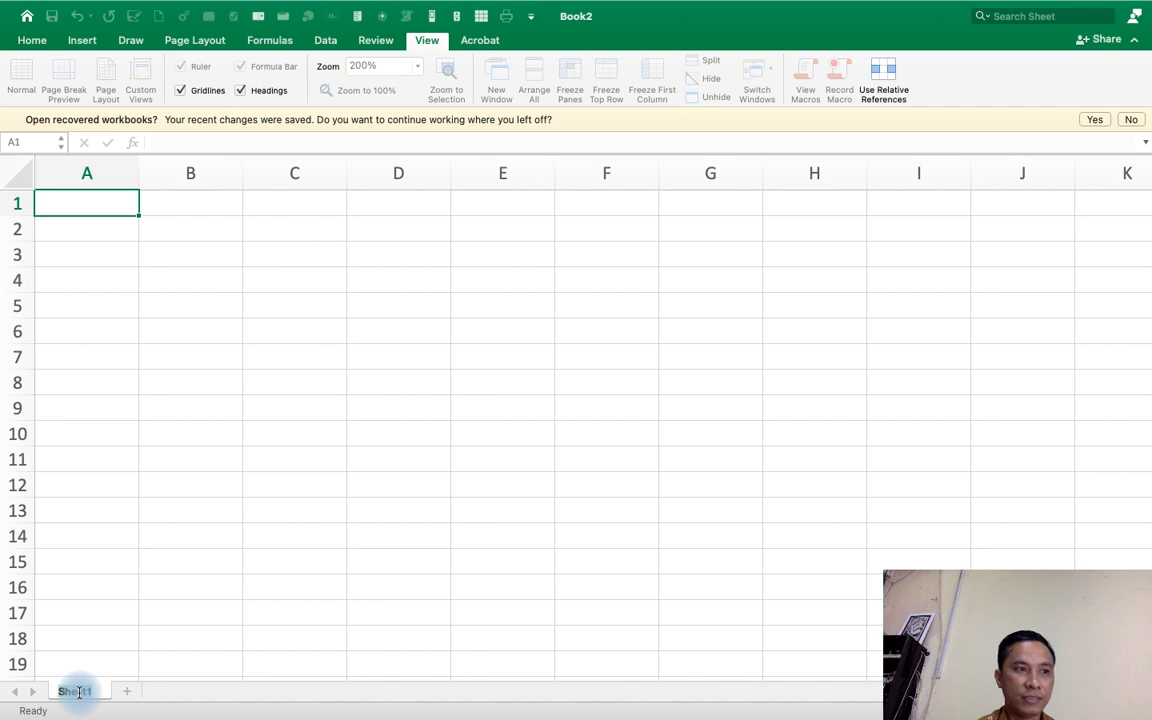
text(DATA)
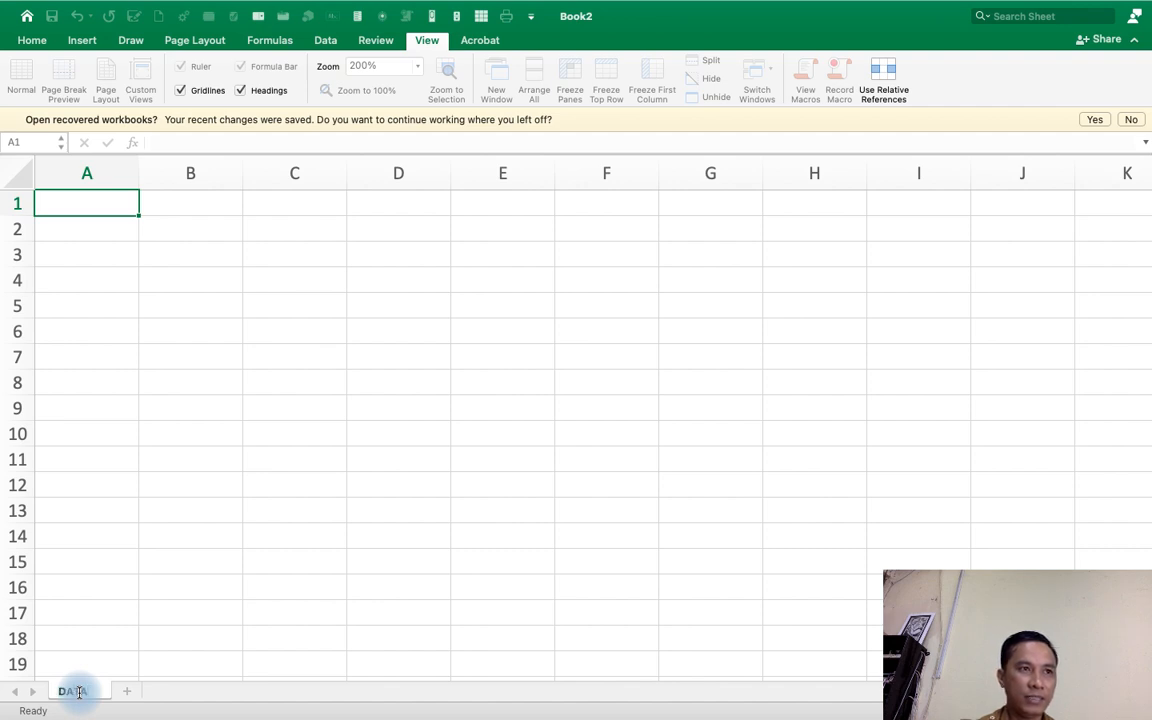
text( NAMA)
key(Return)
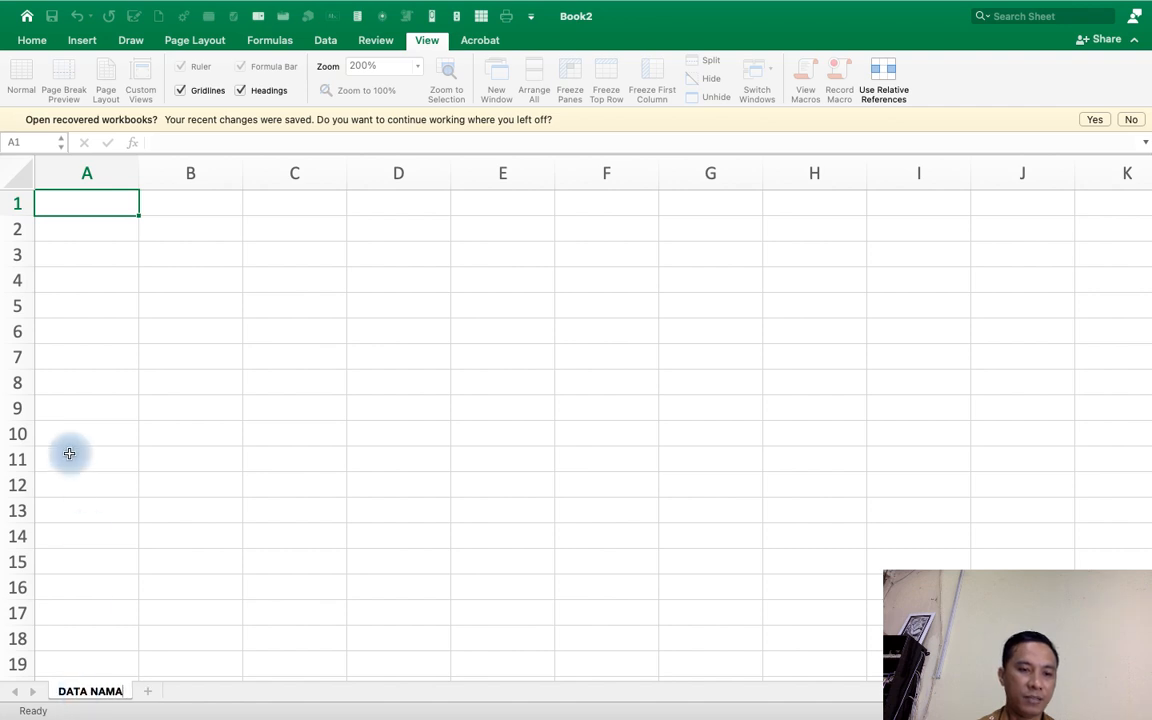
Enter the headers NO, NAMA, ALAMAT and NAMA ORANG TUA across row 1 and widen column D to fit.
click(85, 354)
click(89, 206)
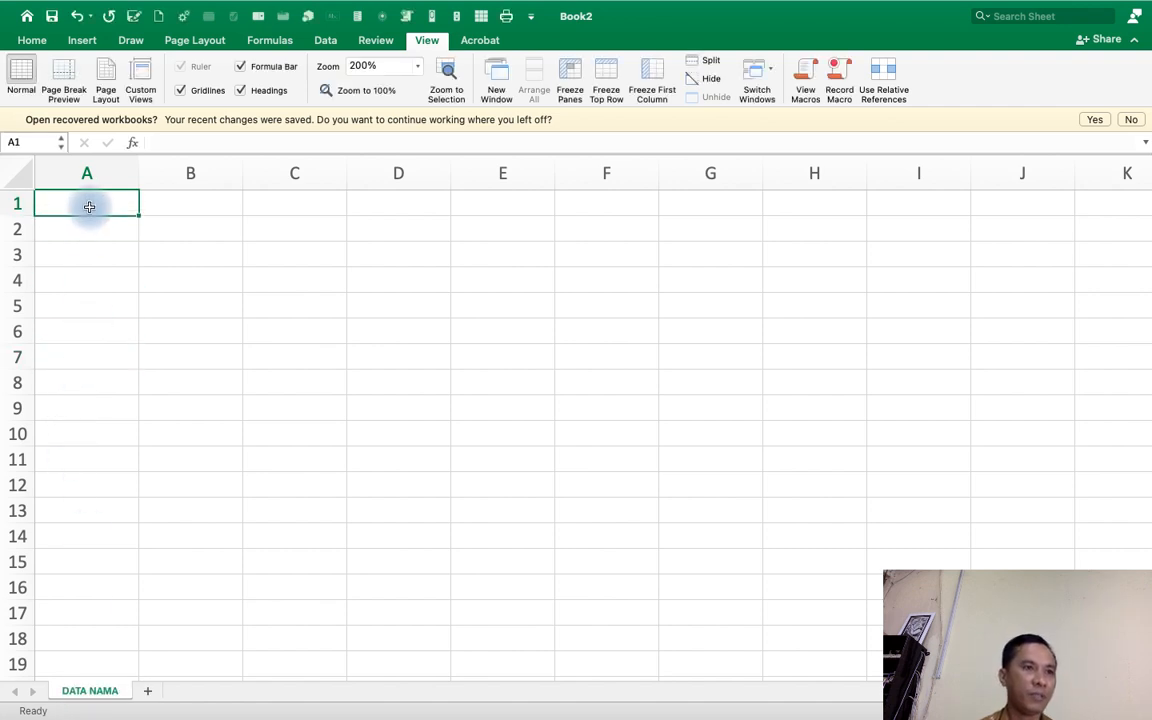
text(NO)
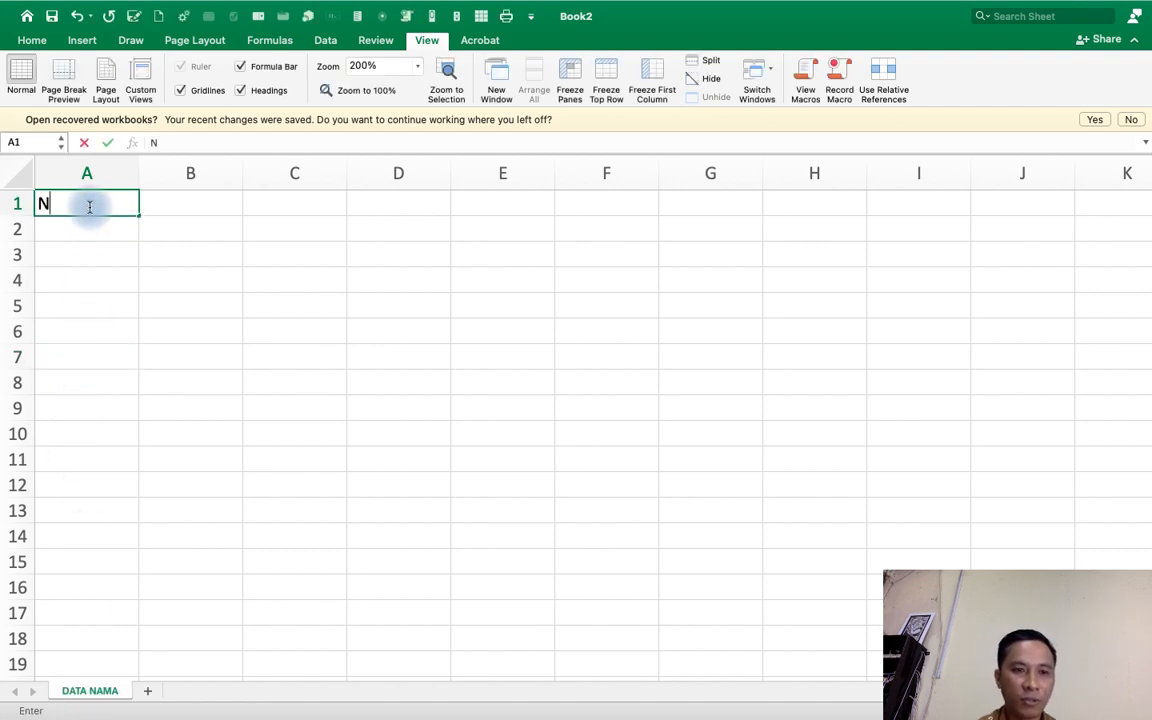
key(Tab)
text(NAMA)
key(Tab)
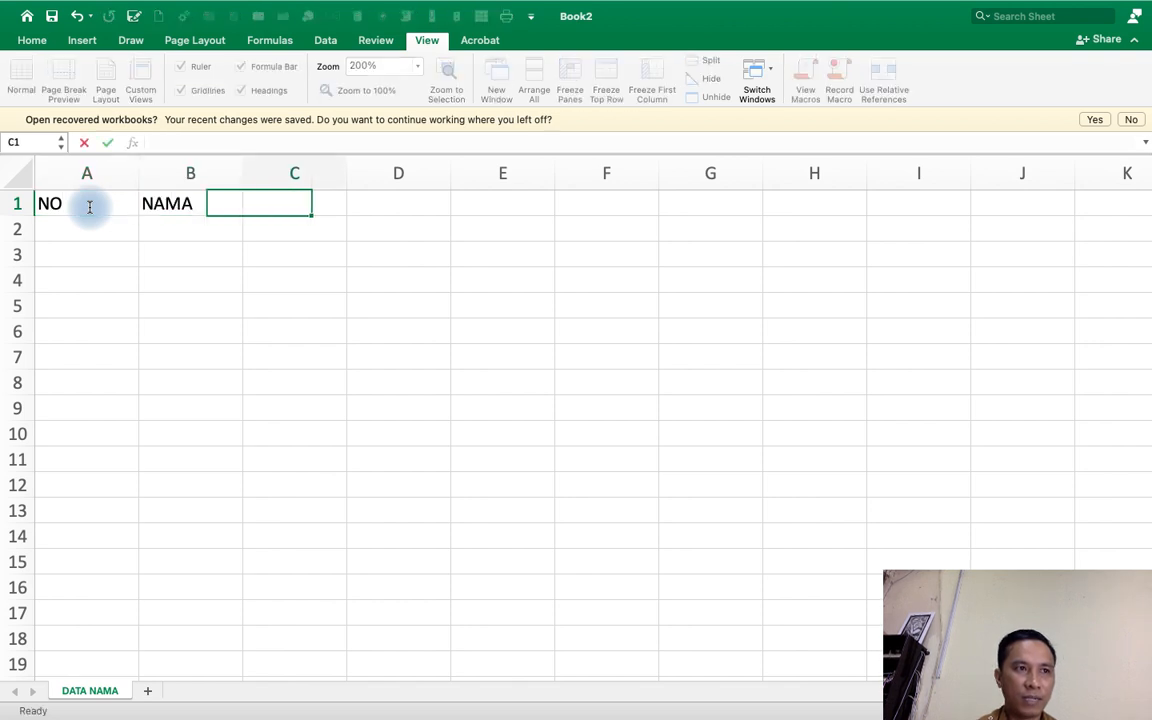
text(ALAMAT)
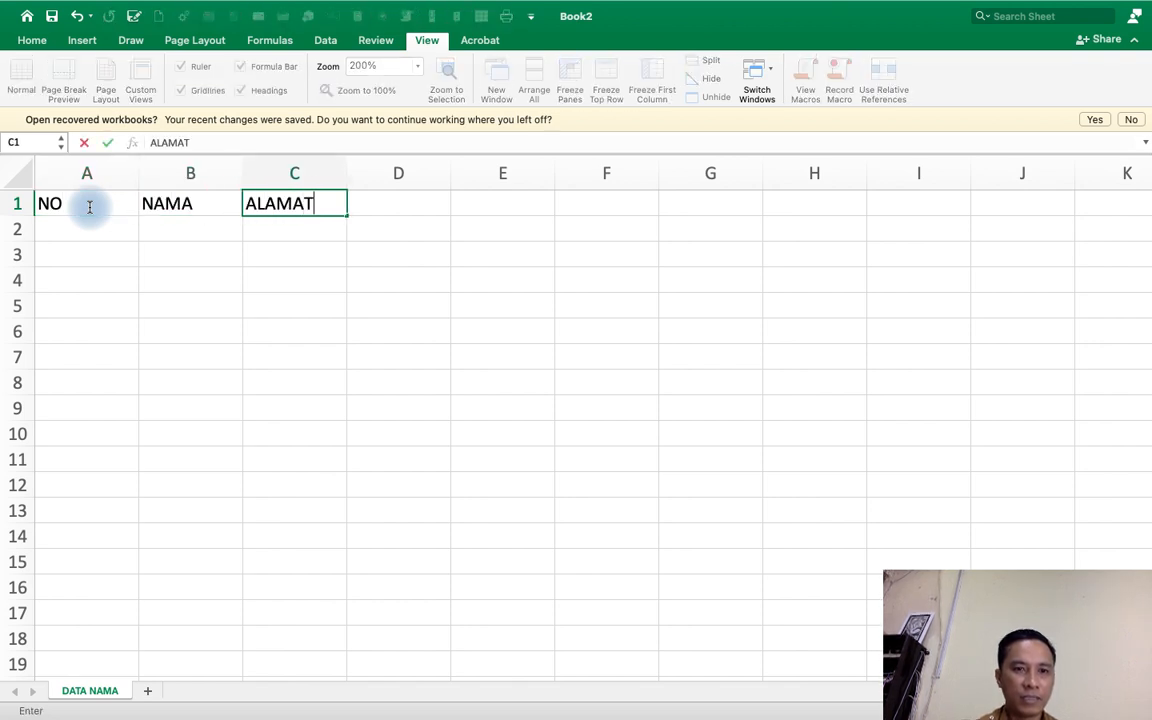
key(Tab)
text(NAMA)
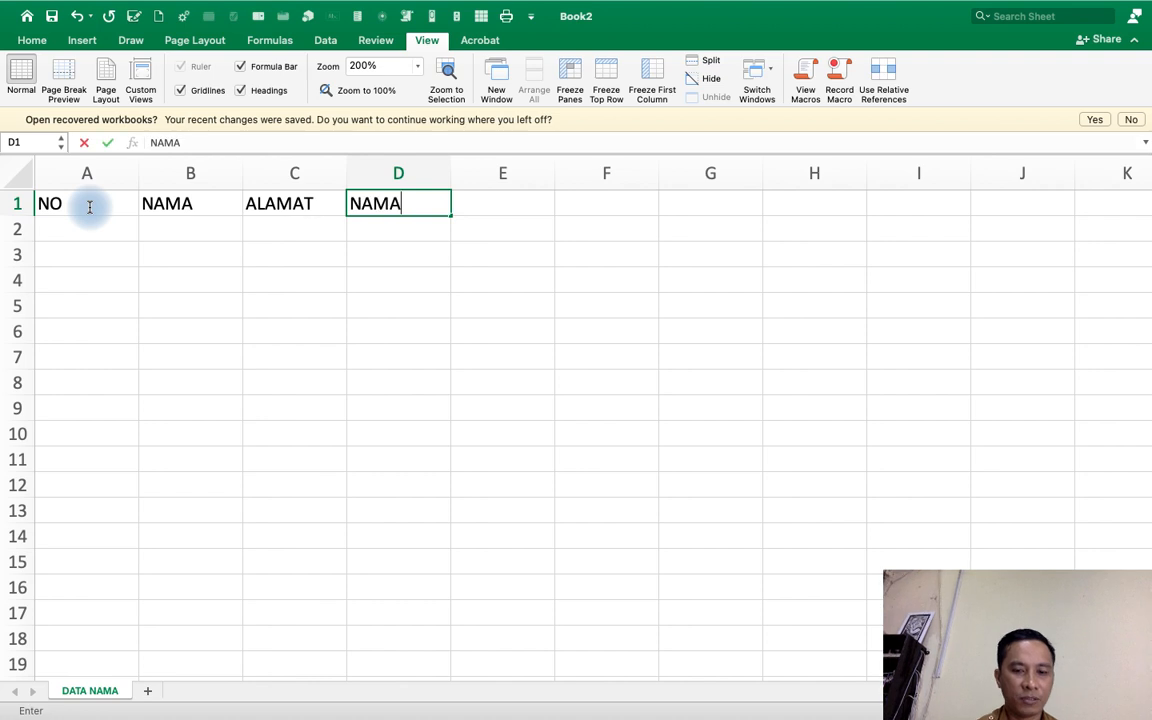
text( ORANG TUA)
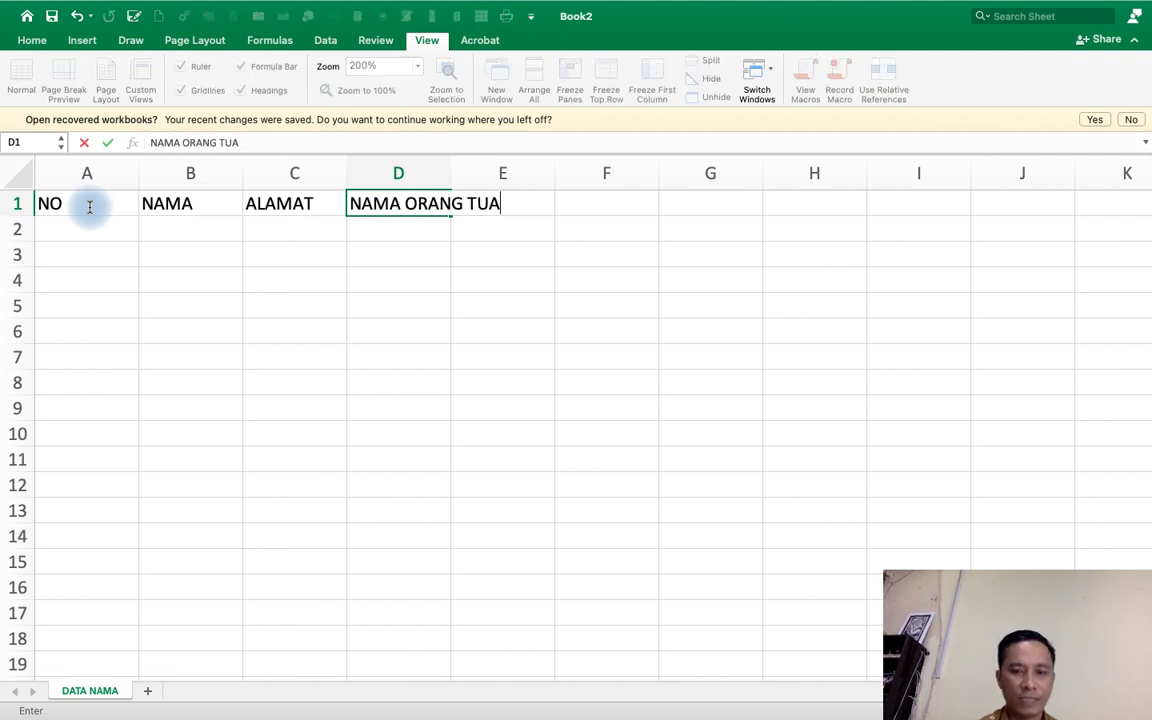
key(Return)
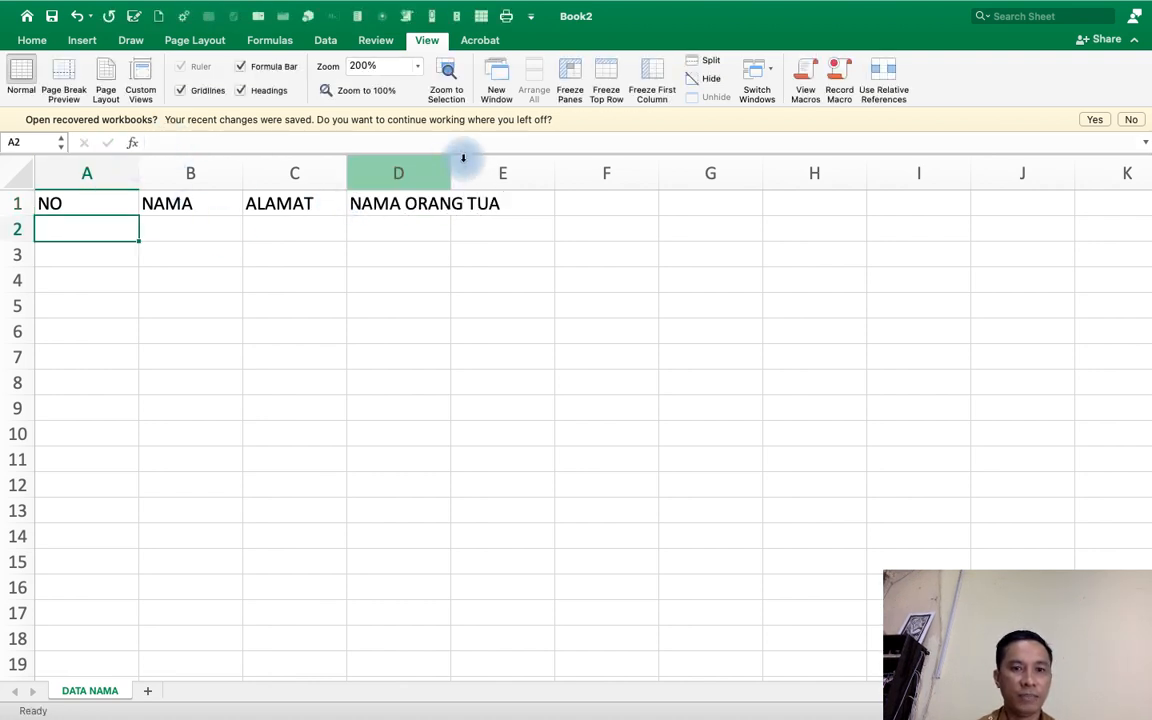
drag(452, 175, 583, 175)
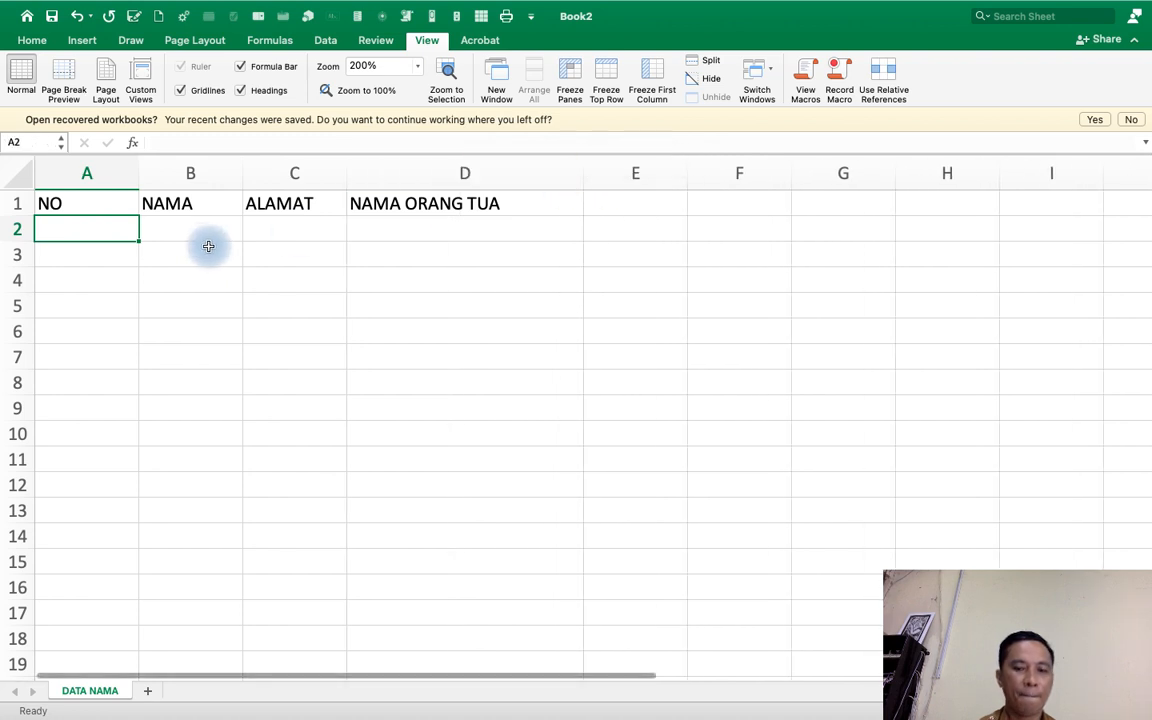
Number rows 2 to 6 of the NO column from 1 to 5 and narrow column A to fit.
text(1)
key(Return)
text(2)
key(Return)
text(3)
key(Return)
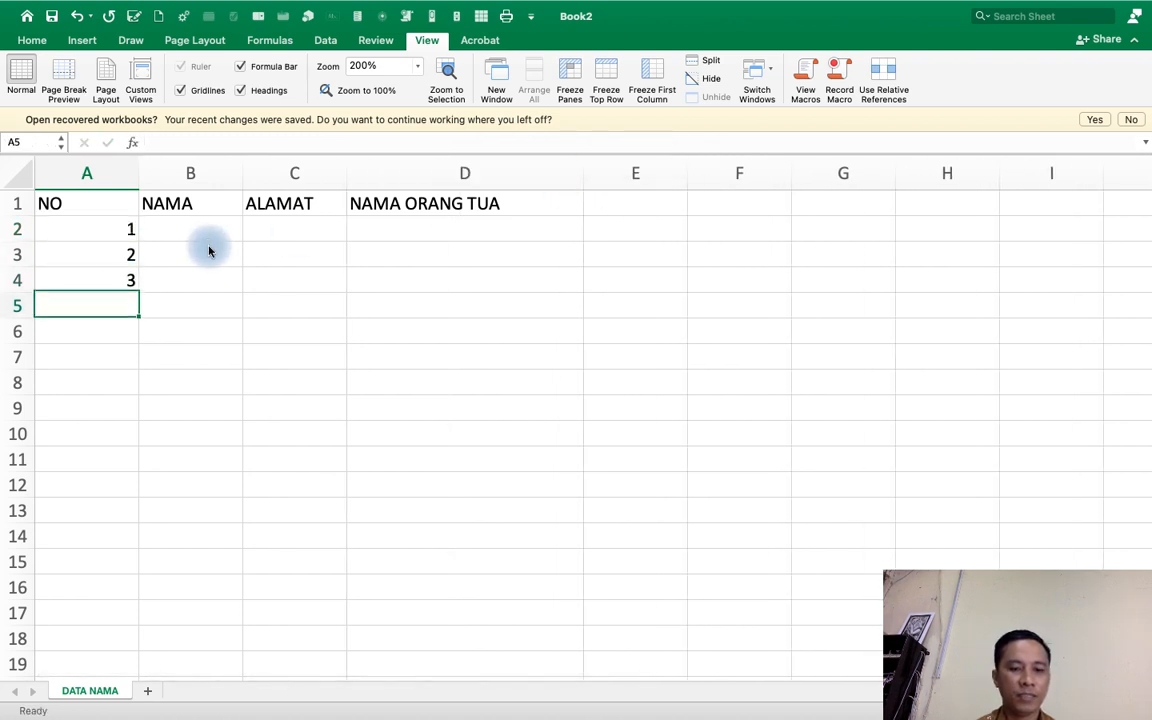
text(4)
key(Return)
text(5)
key(Return)
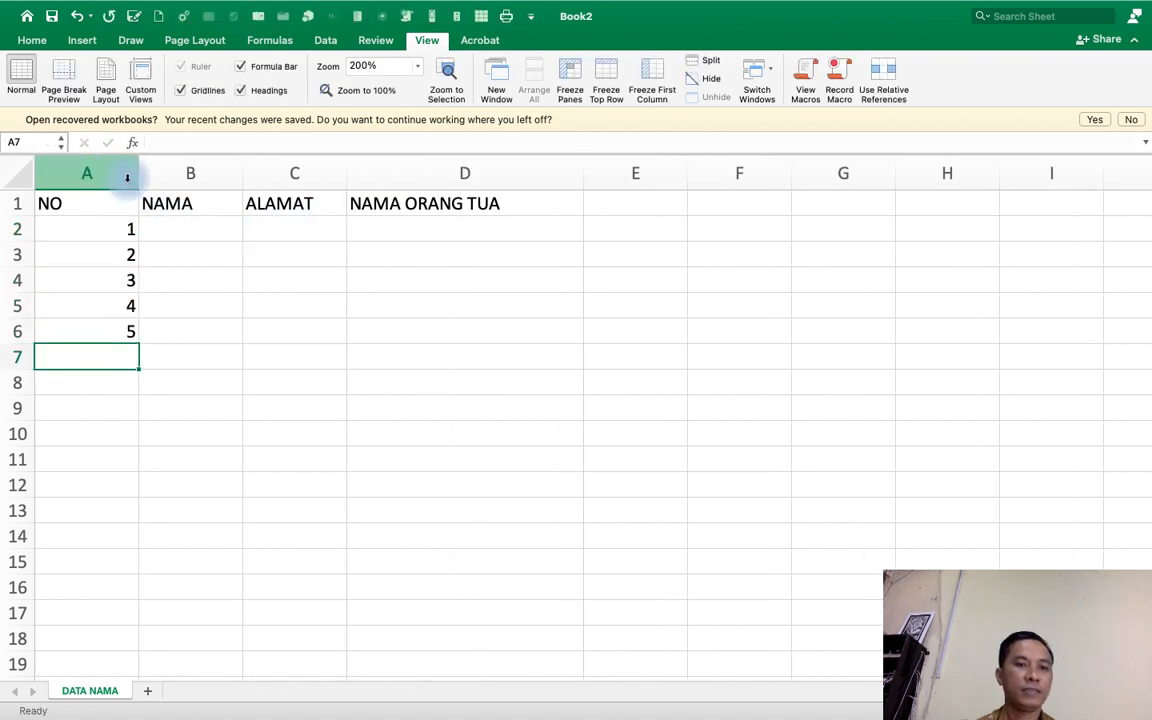
drag(136, 175, 76, 175)
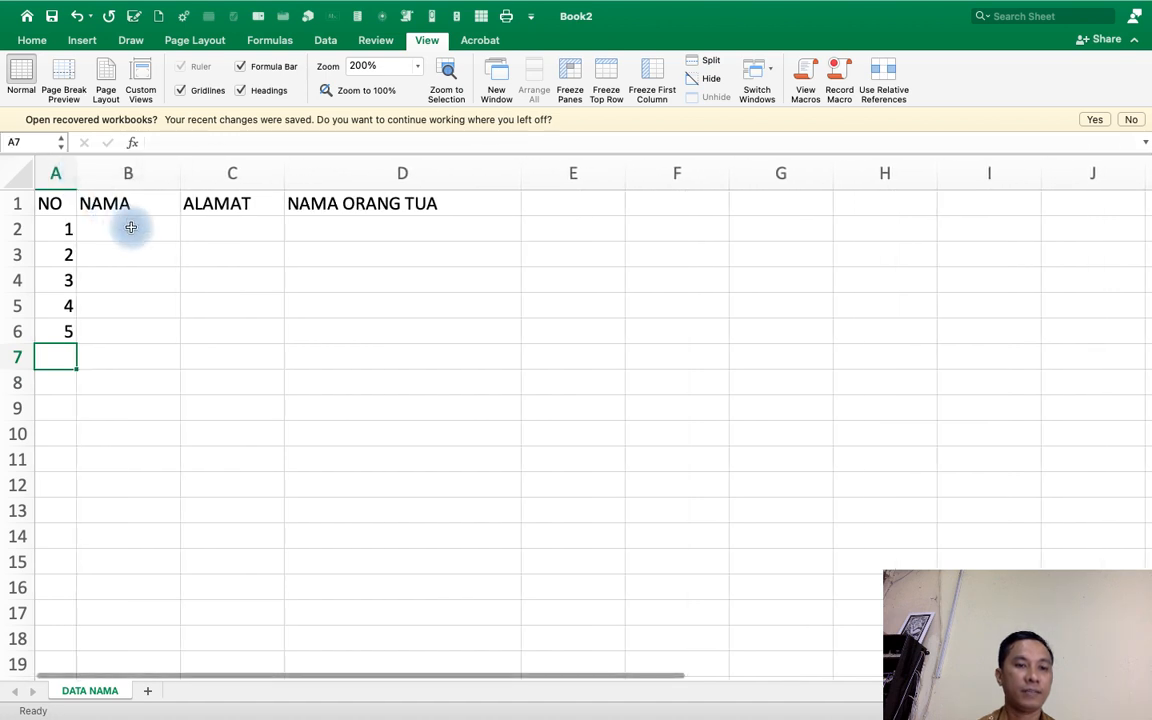
Fill in five people's names under NAMA in cells B2 to B6.
click(129, 227)
text(ANISA)
key(Return)
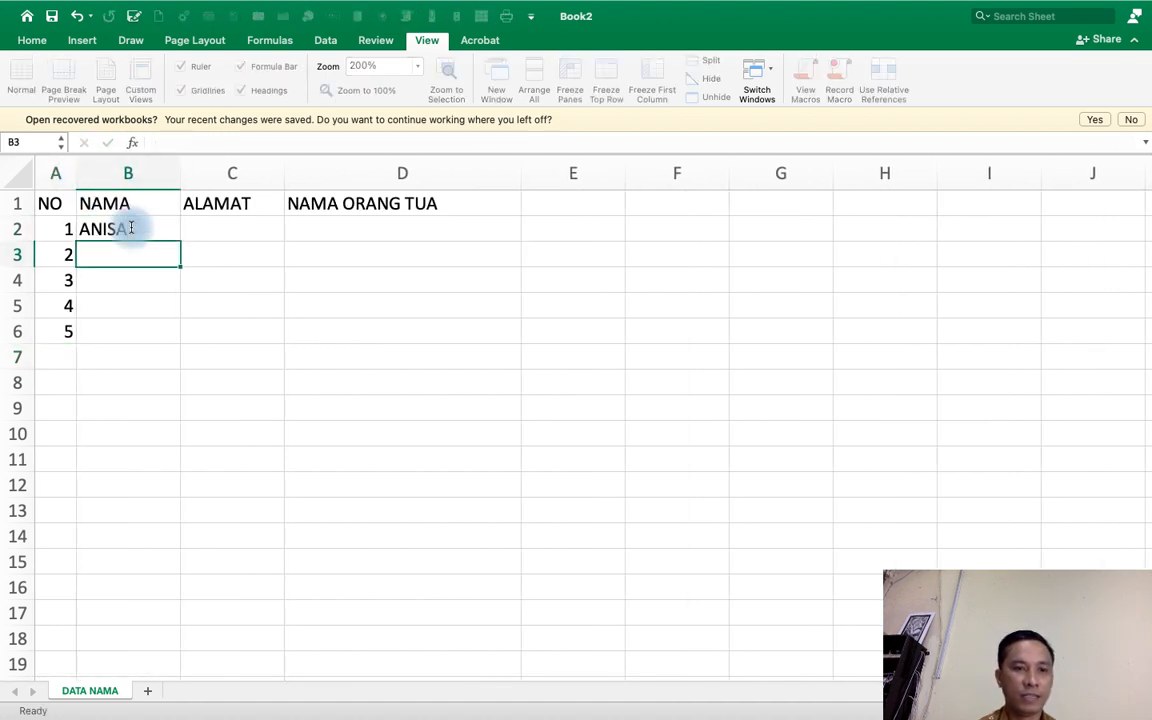
text(ADINDA)
key(Return)
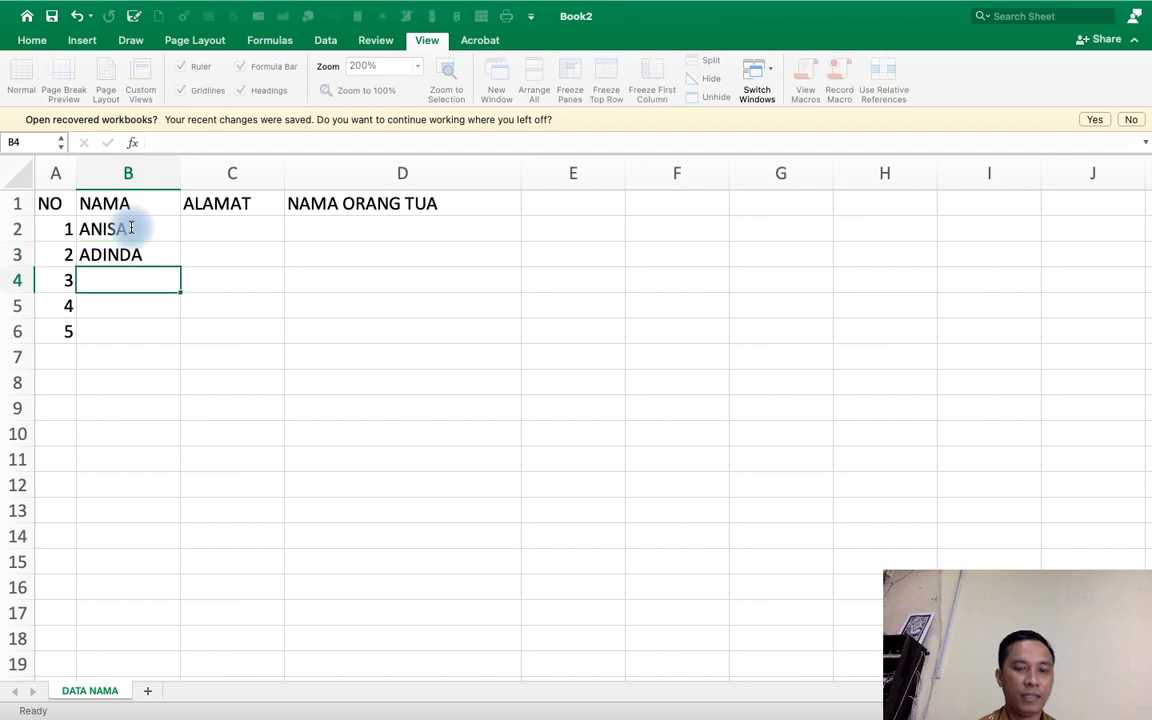
text(A)
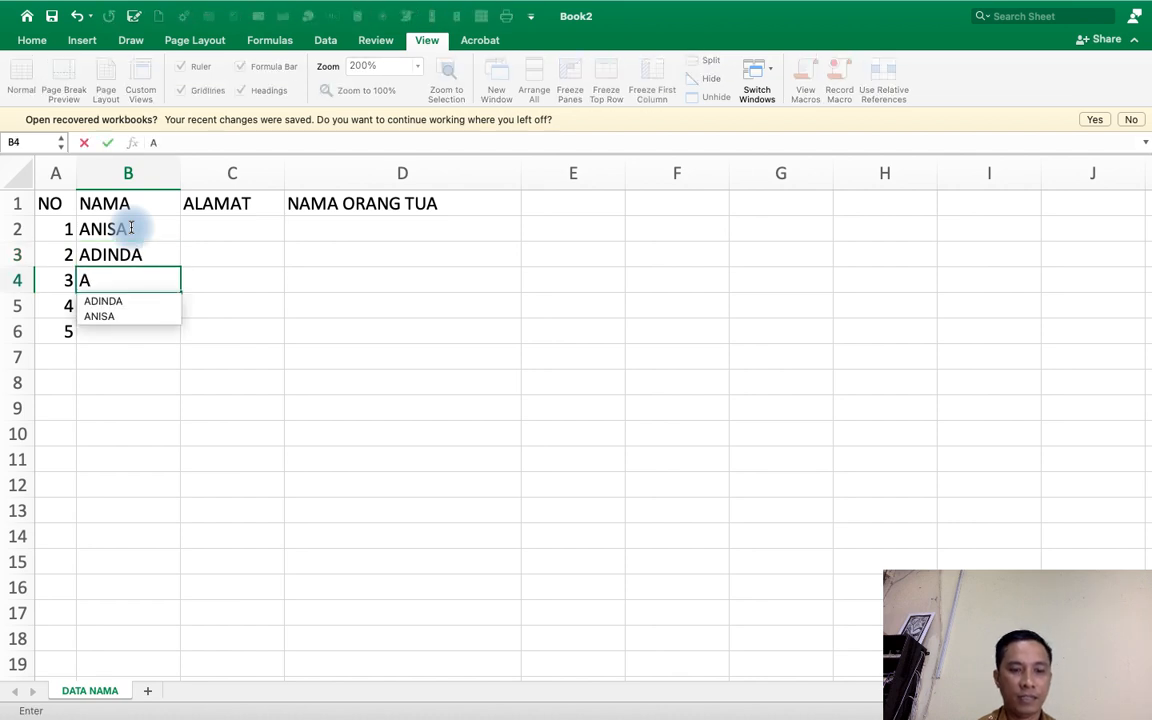
text(NDRE)
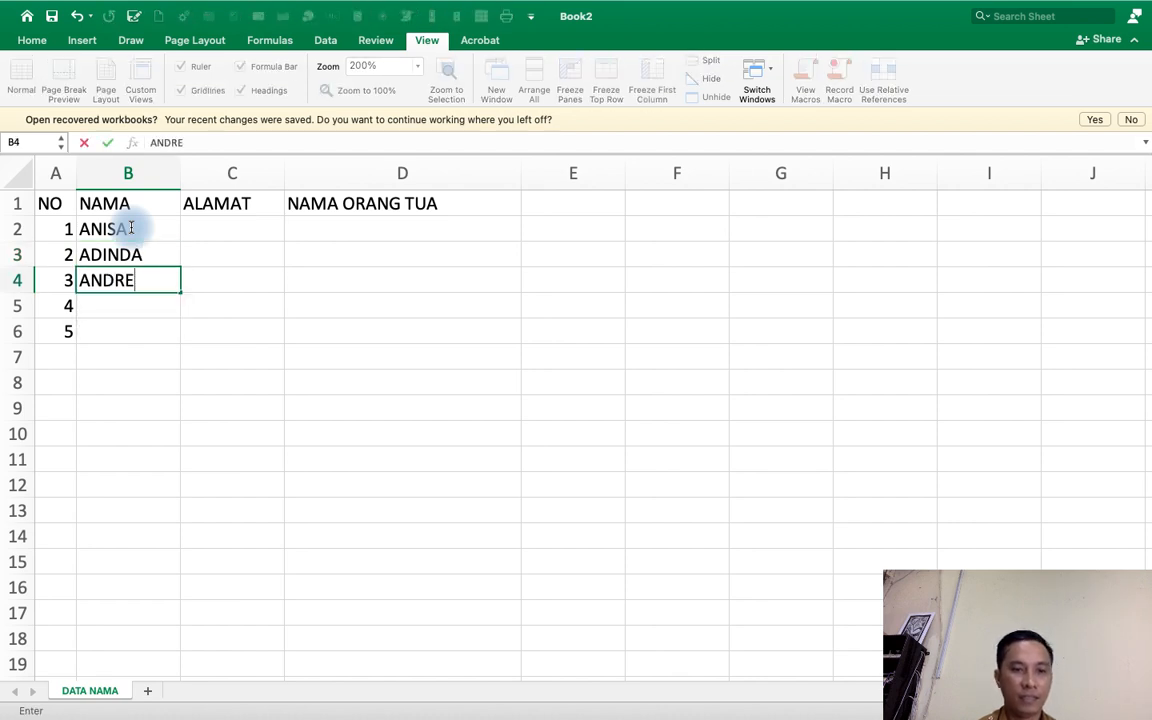
key(Return)
text(A)
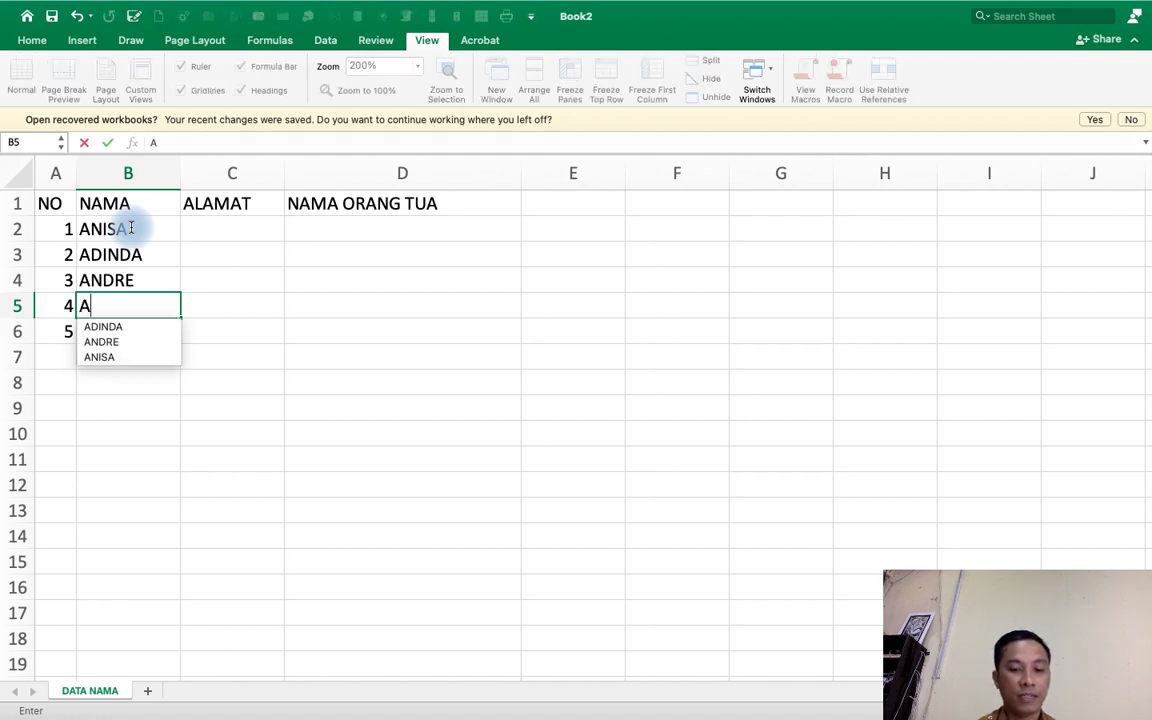
text(SYA)
key(Return)
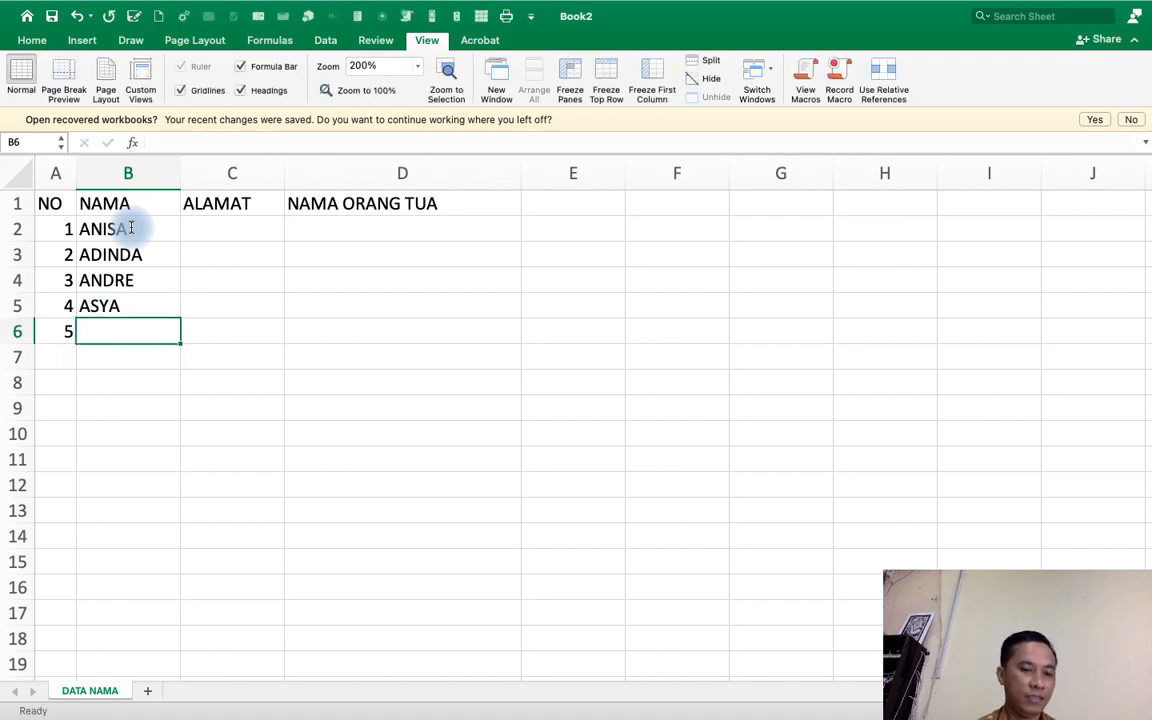
text(AGUNG)
key(Tab)
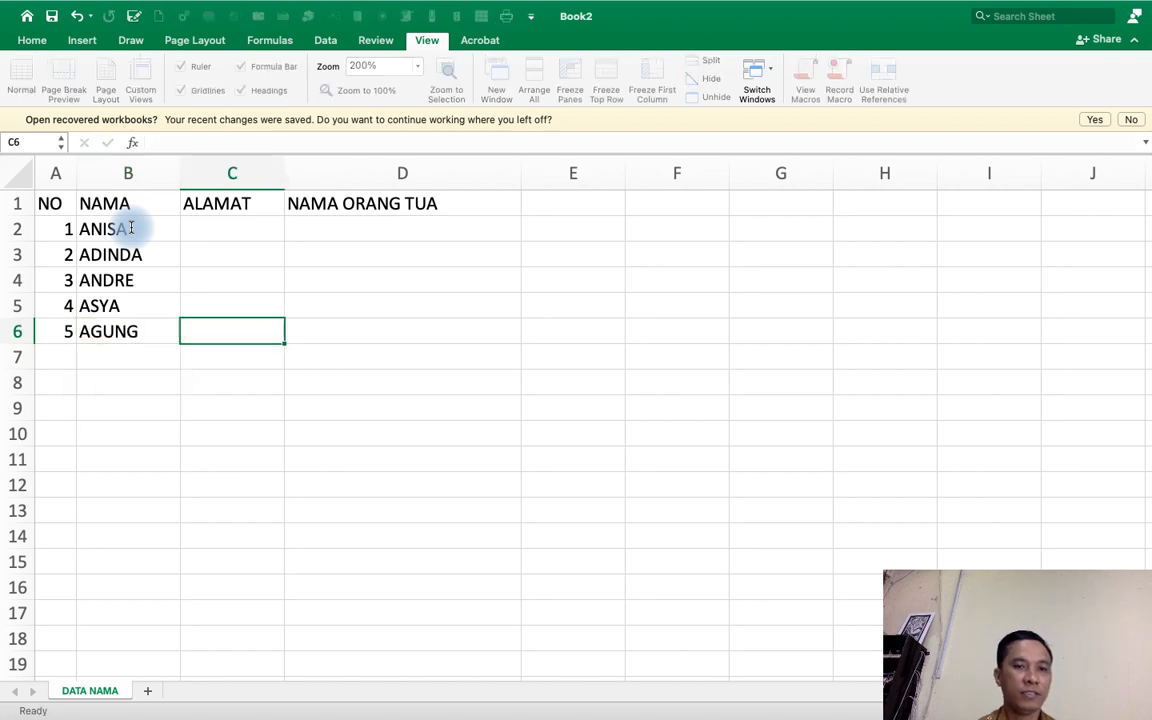
Enter the first person's address under ALAMAT in cell C2.
key(Up)
key(Up)
key(Up)
key(Up)
text(N)
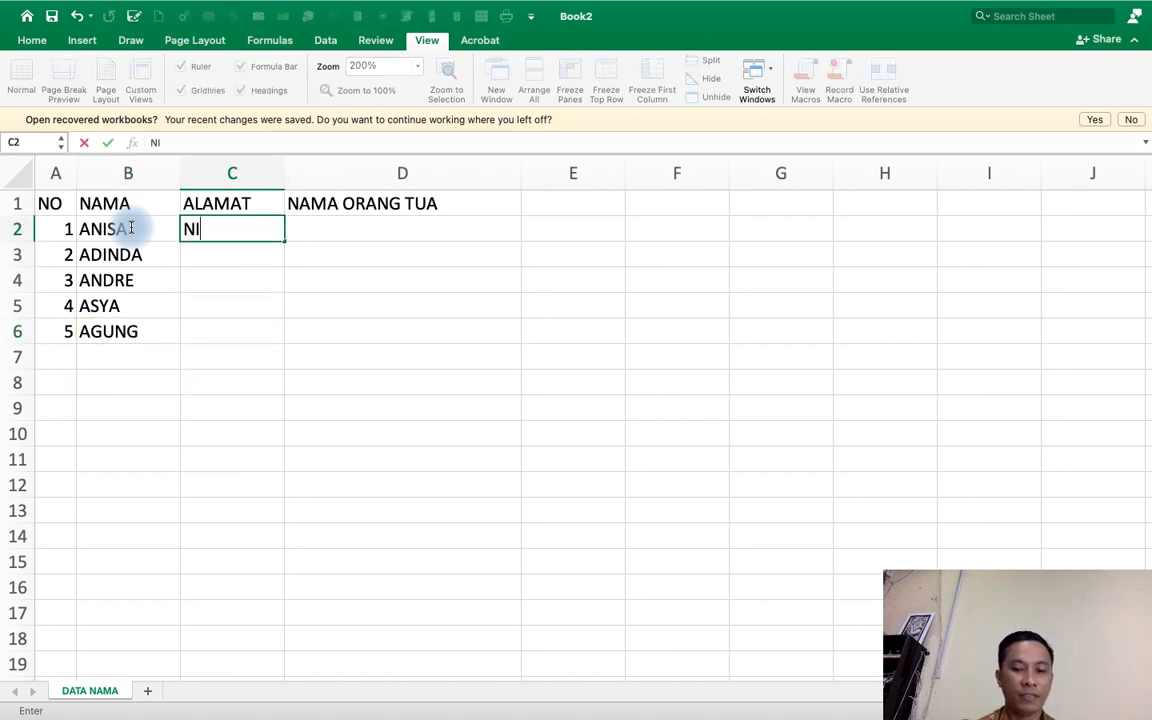
text(IKOTEN)
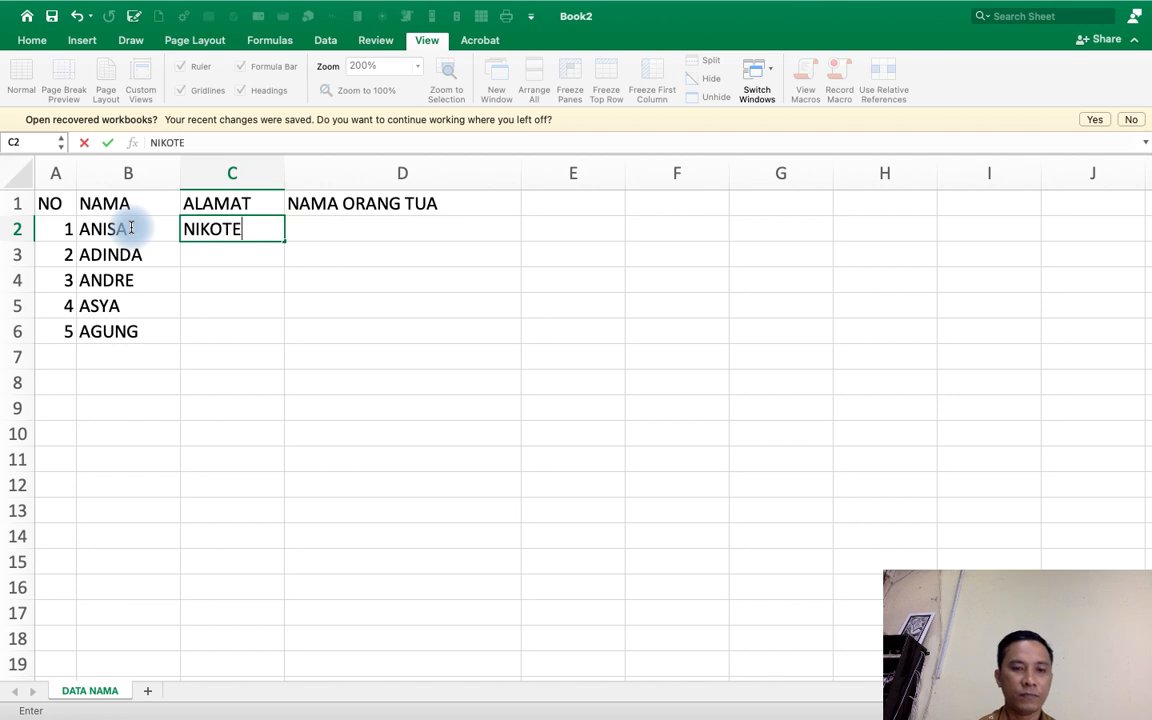
key(Return)
key(Up)
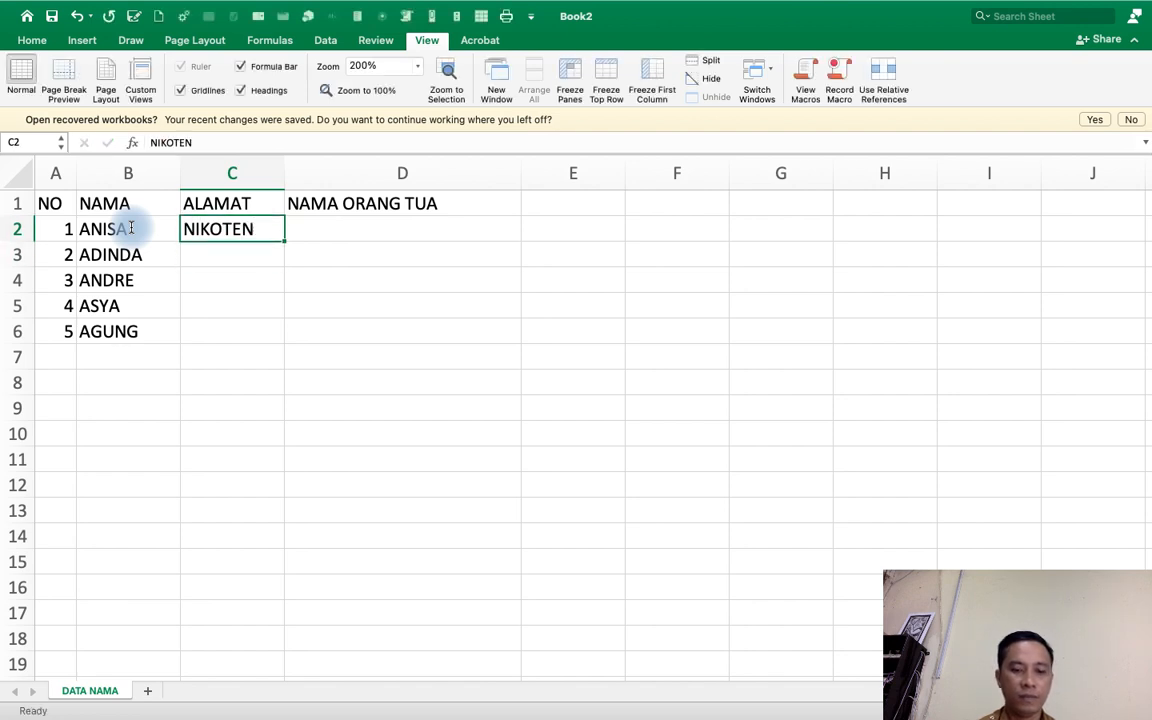
Enter the addresses NAIKOTEN, KUANINO, OEBUFU, TDM and MAULAFA under ALAMAT in cells C2 to C6.
text(NAIKOTEN)
key(Return)
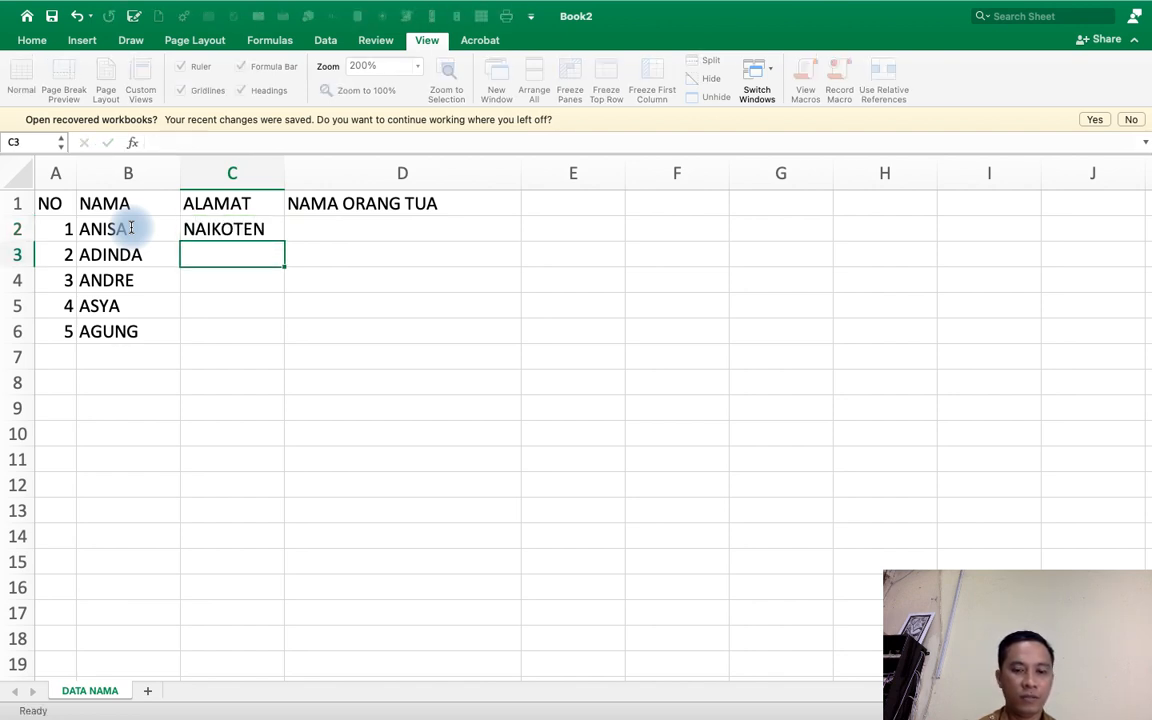
text(KUA)
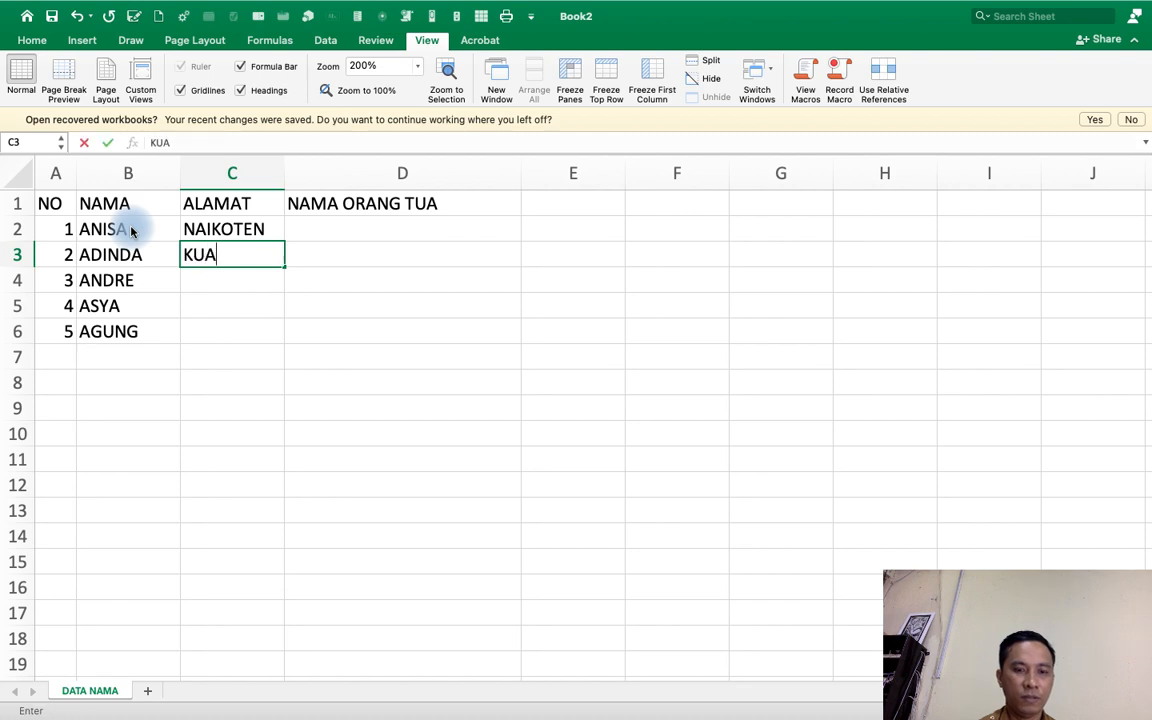
text(NN)
key(BackSpace)
text(I)
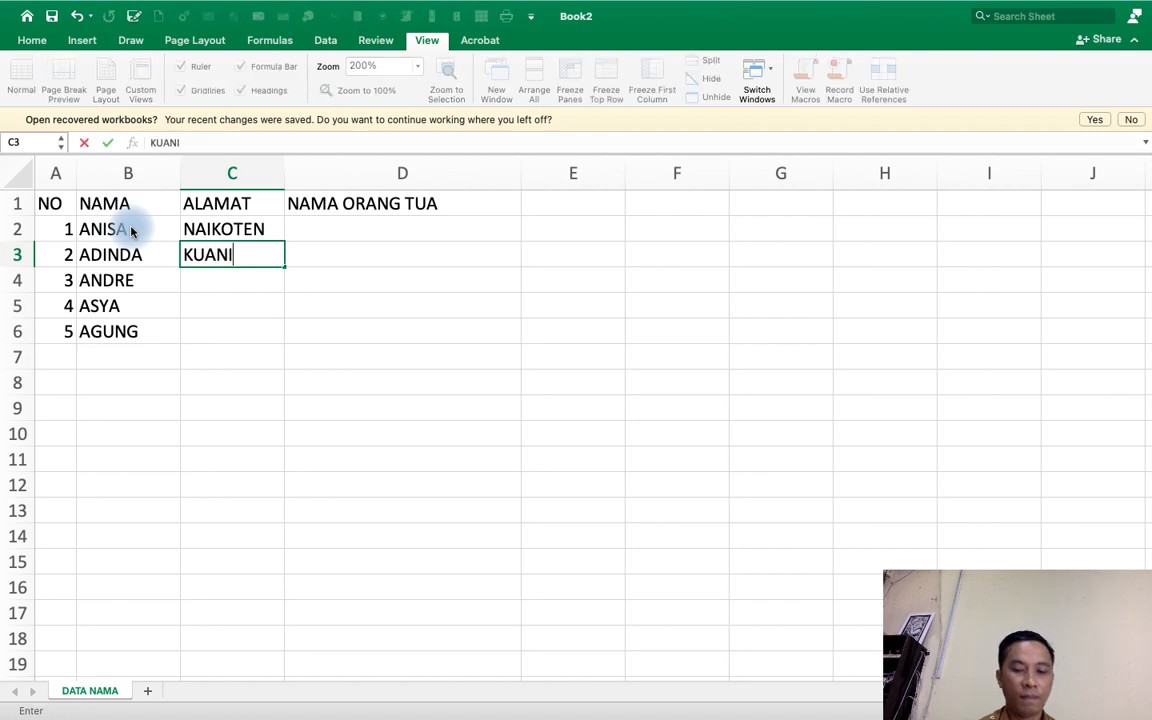
text(NO)
key(Return)
text(OEBU)
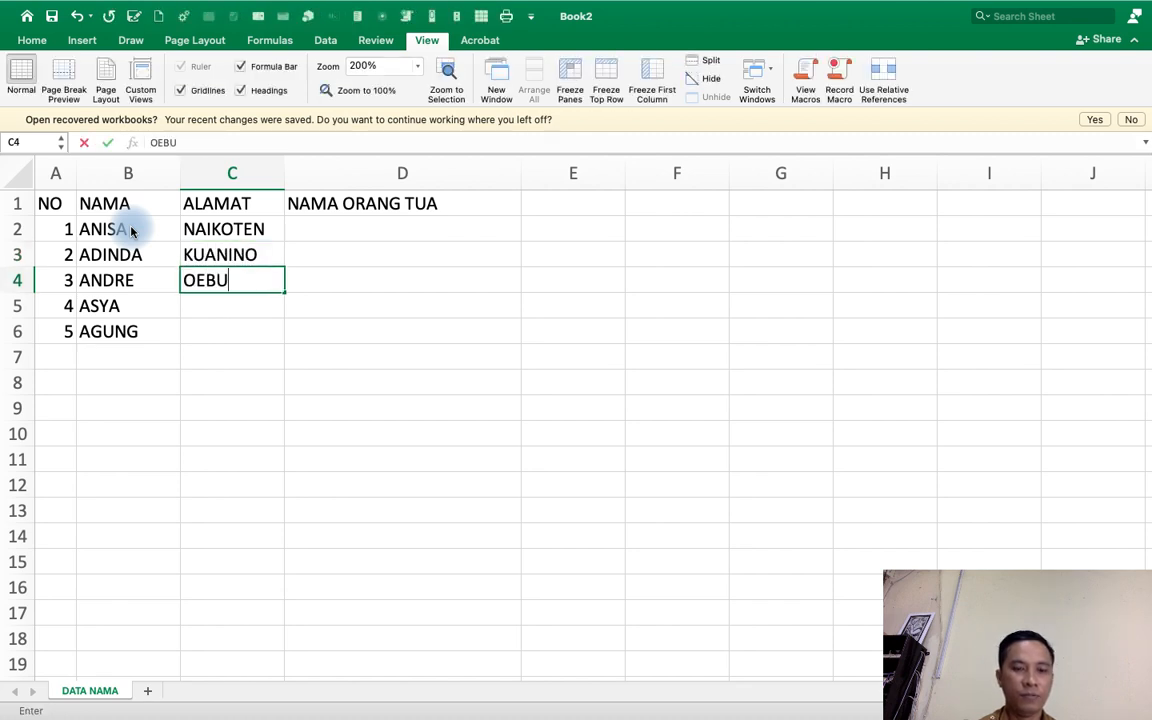
text(FU)
key(Return)
text(TDM)
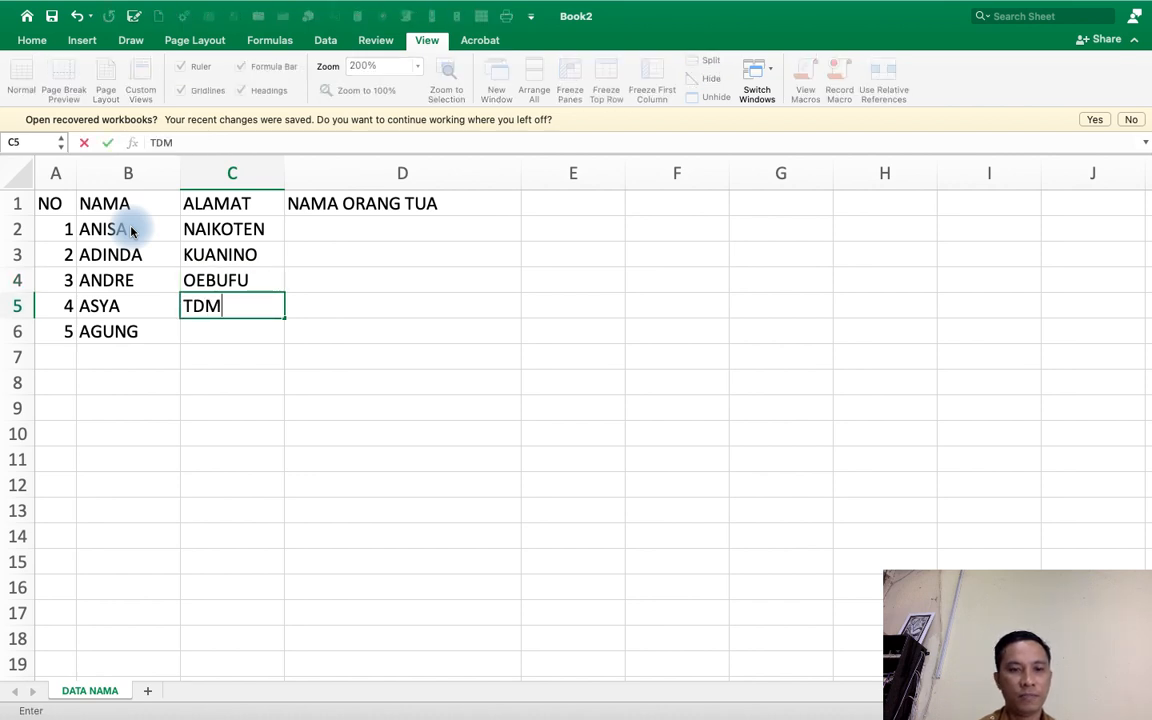
key(Return)
text(MAULAFA)
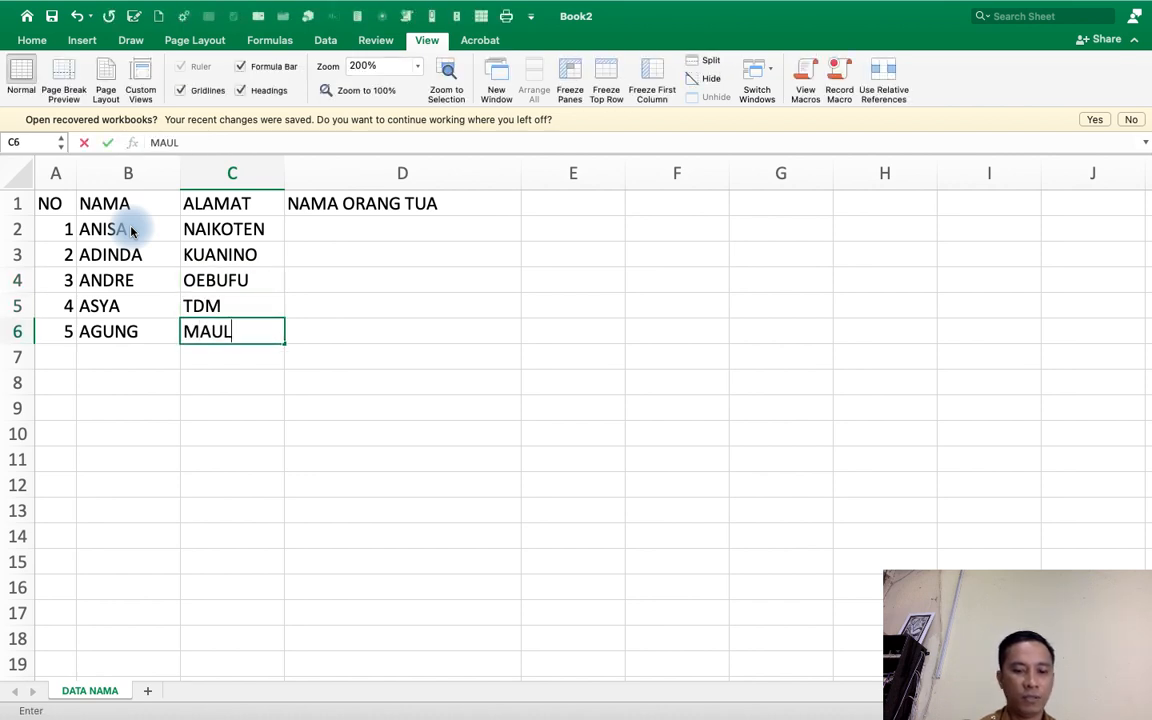
Fill in the parents' names JOHAN, BAGAS, JONNY, FEEKY and ADRIANUS under NAMA ORANG TUA in cells D2 to D6.
key(Tab)
key(Up)
key(Up)
key(Up)
key(Up)
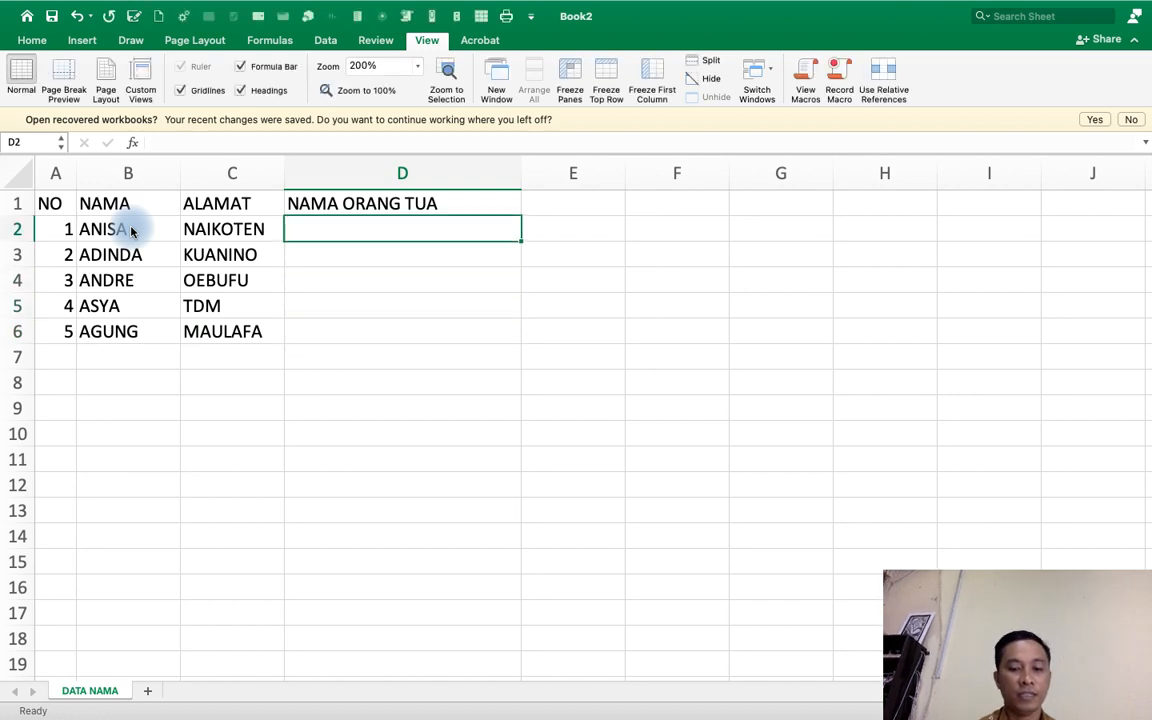
text(JOHAN)
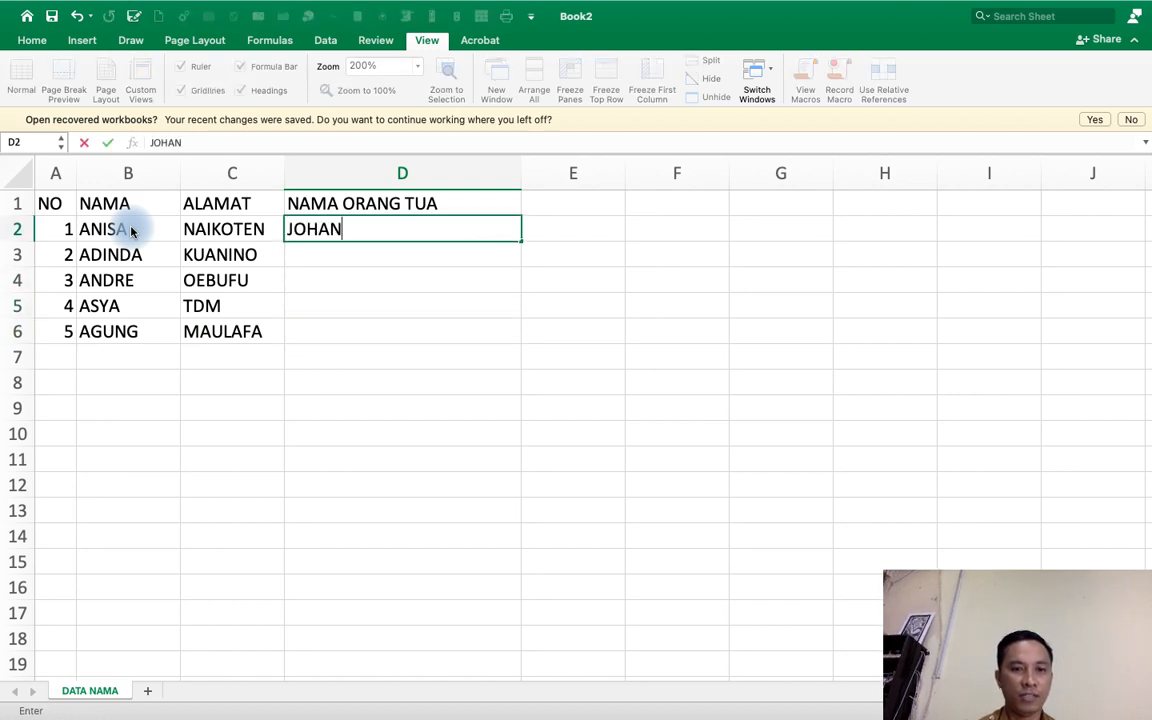
key(Return)
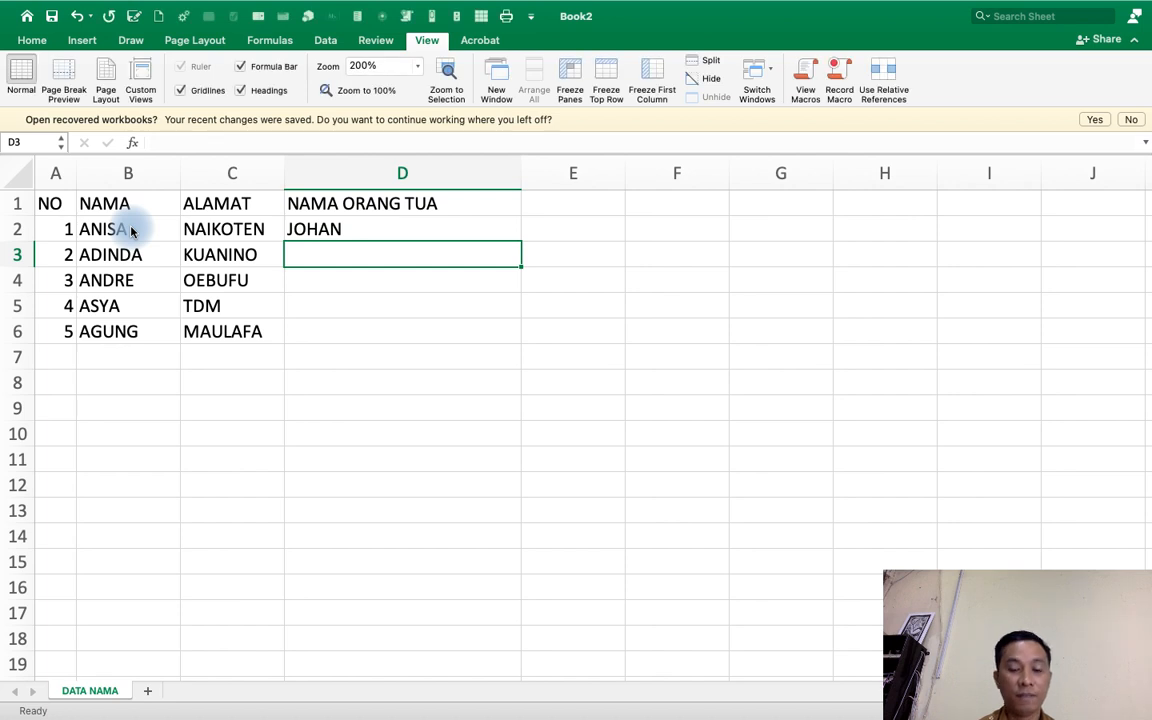
text(BAGAS)
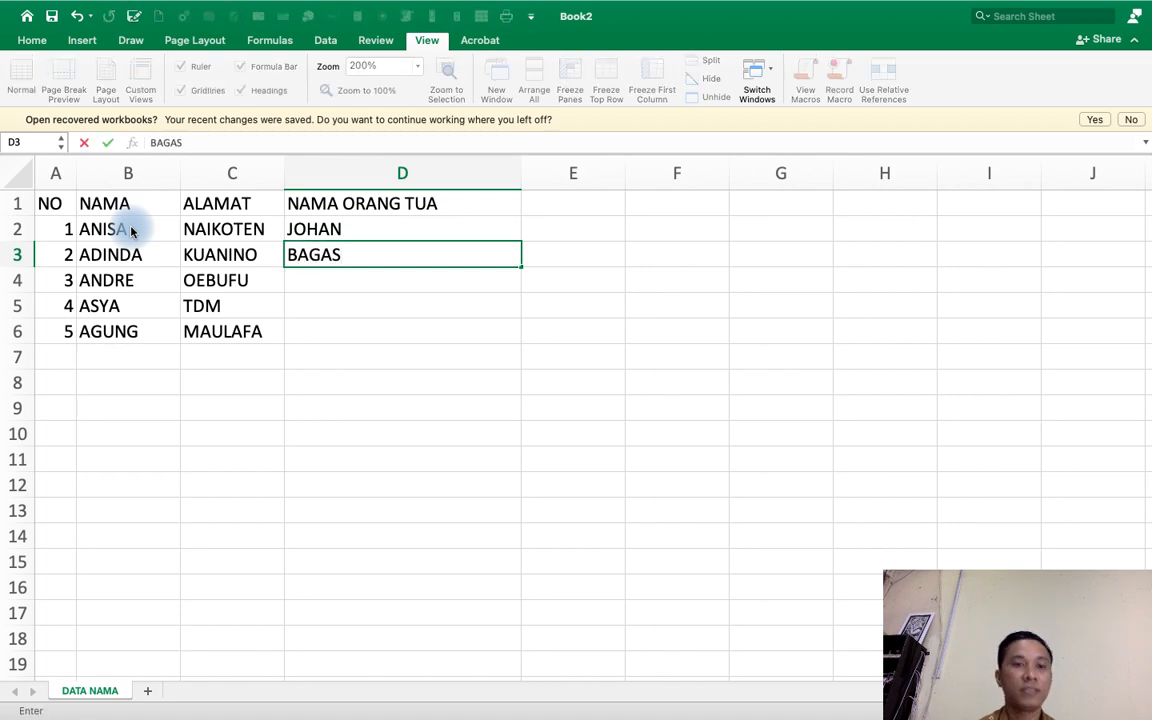
key(Return)
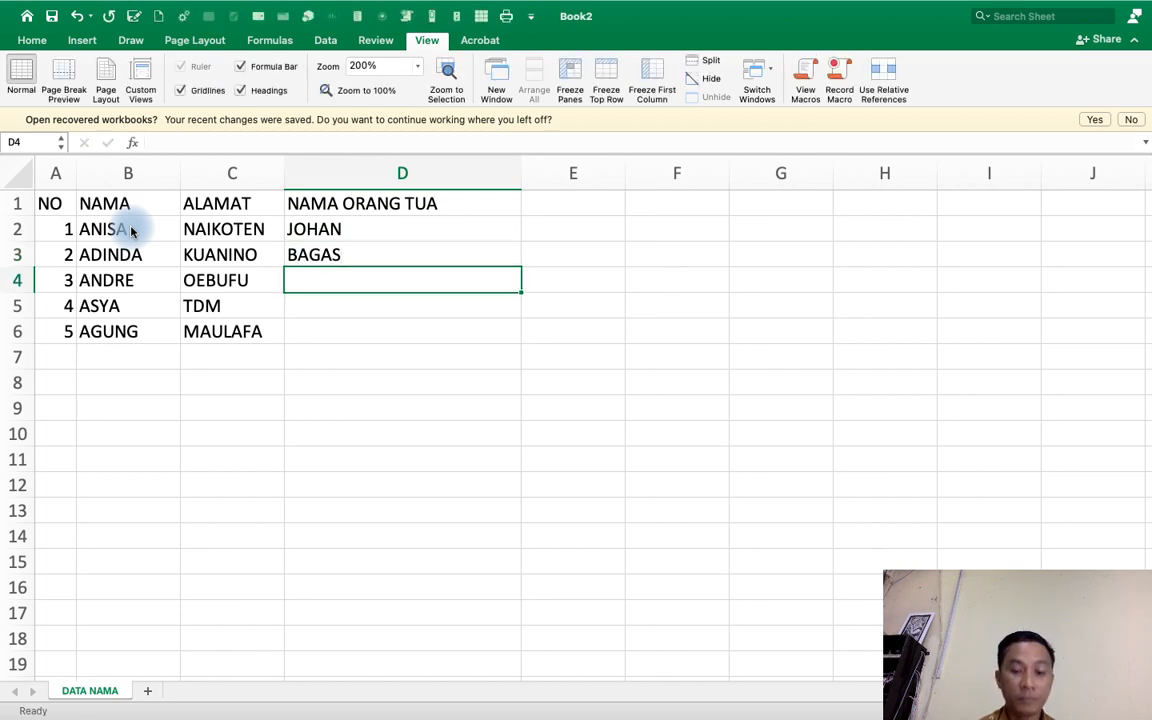
text(JONNY)
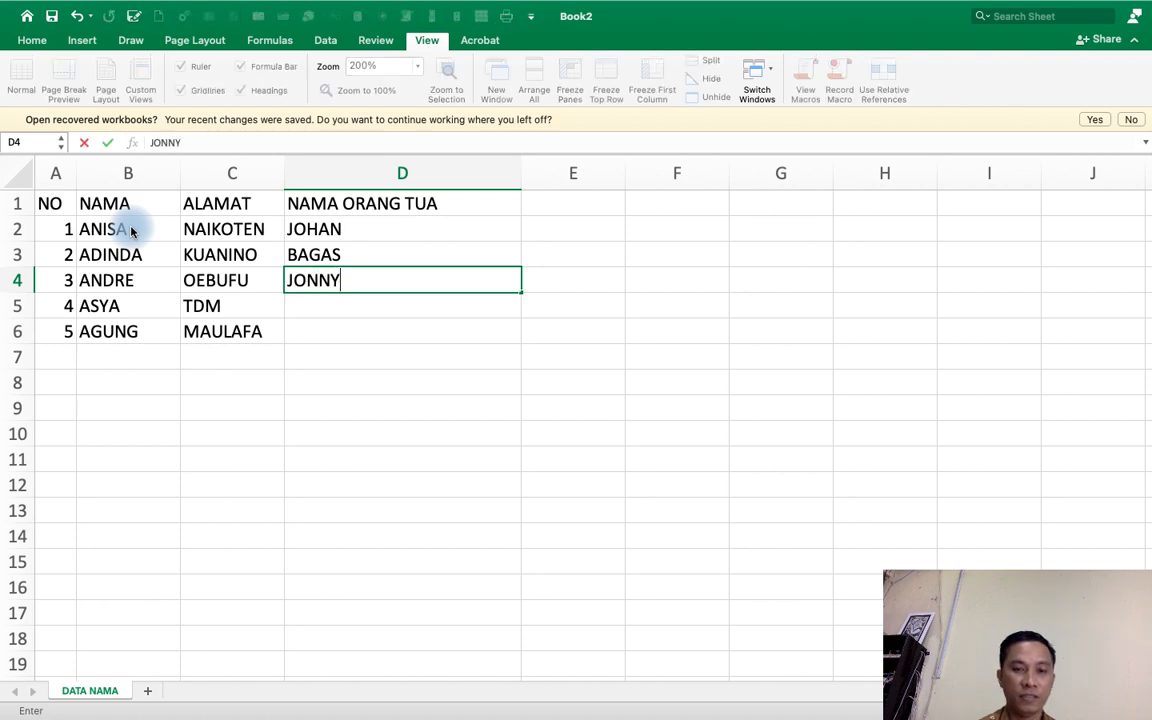
key(Return)
text(FEEKY)
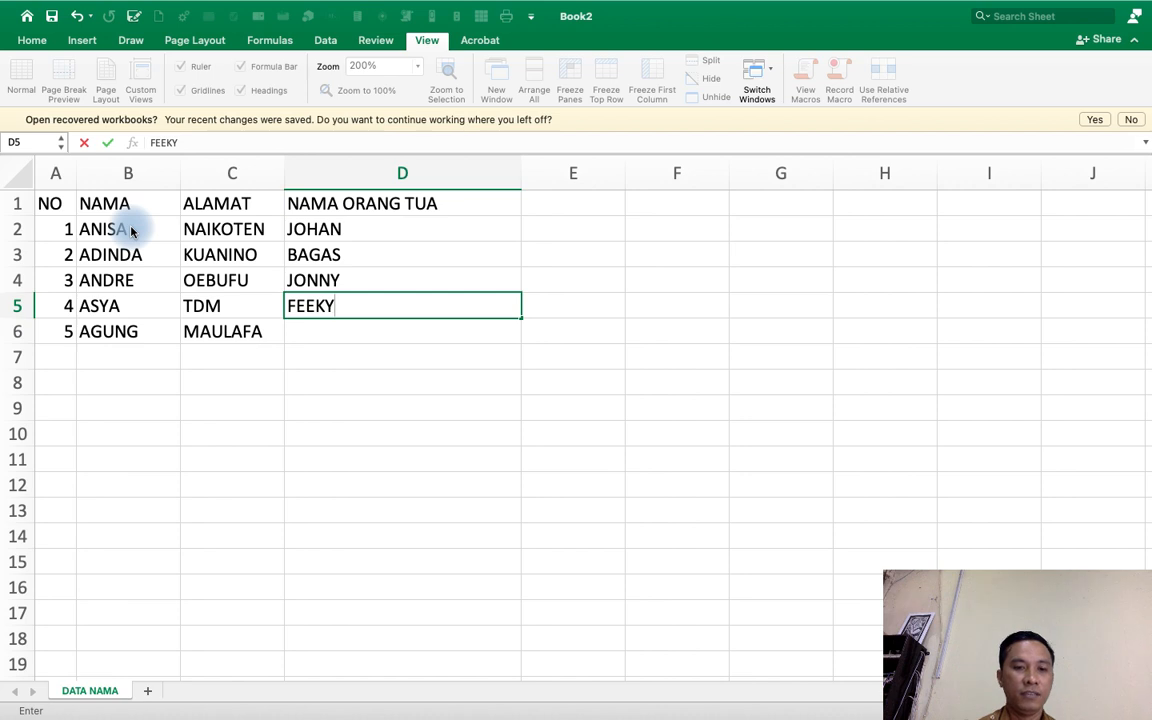
key(Return)
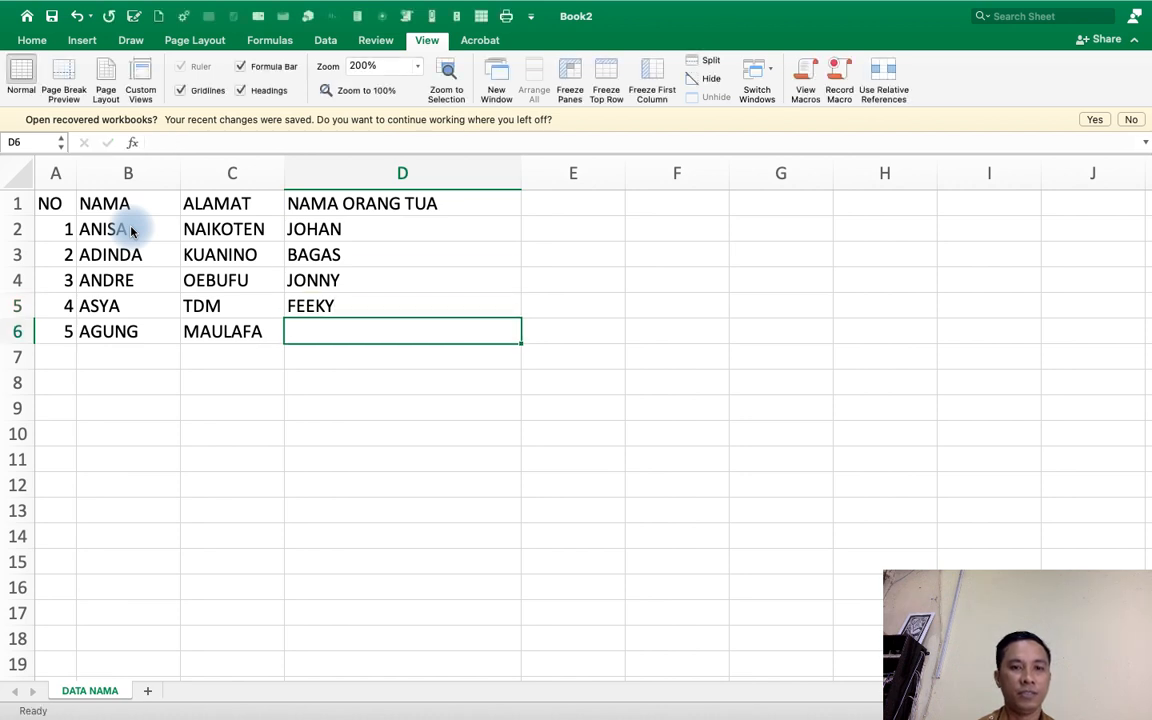
text(ADRIANUS)
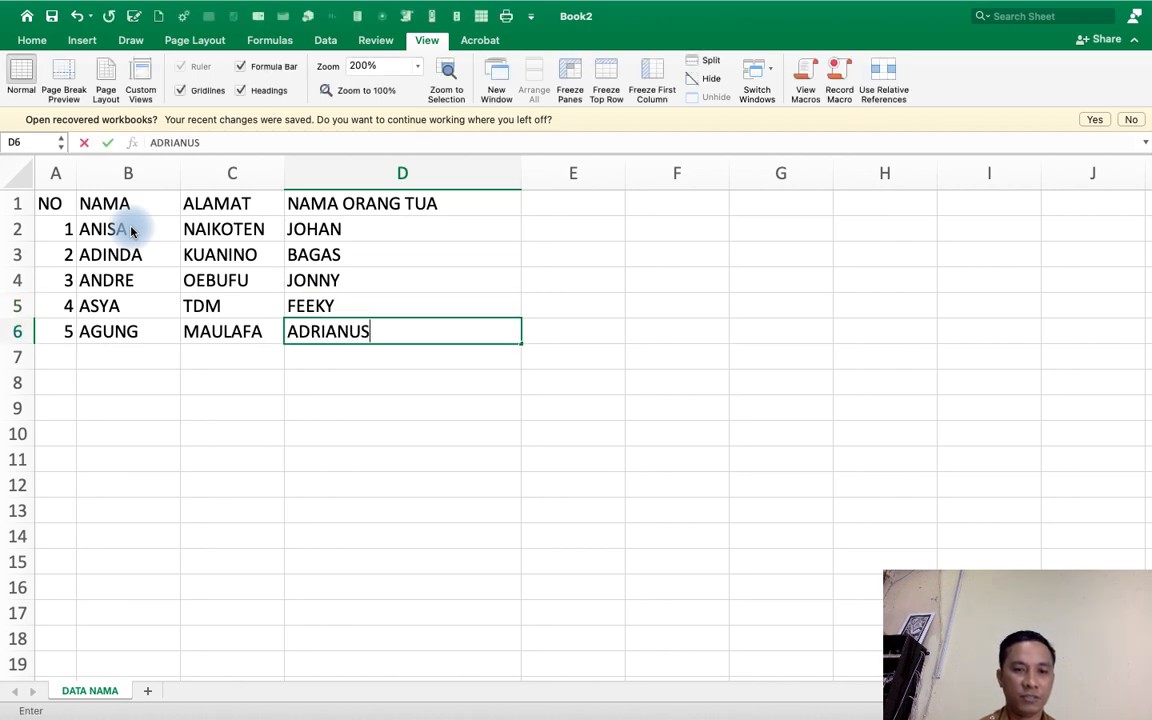
key(Return)
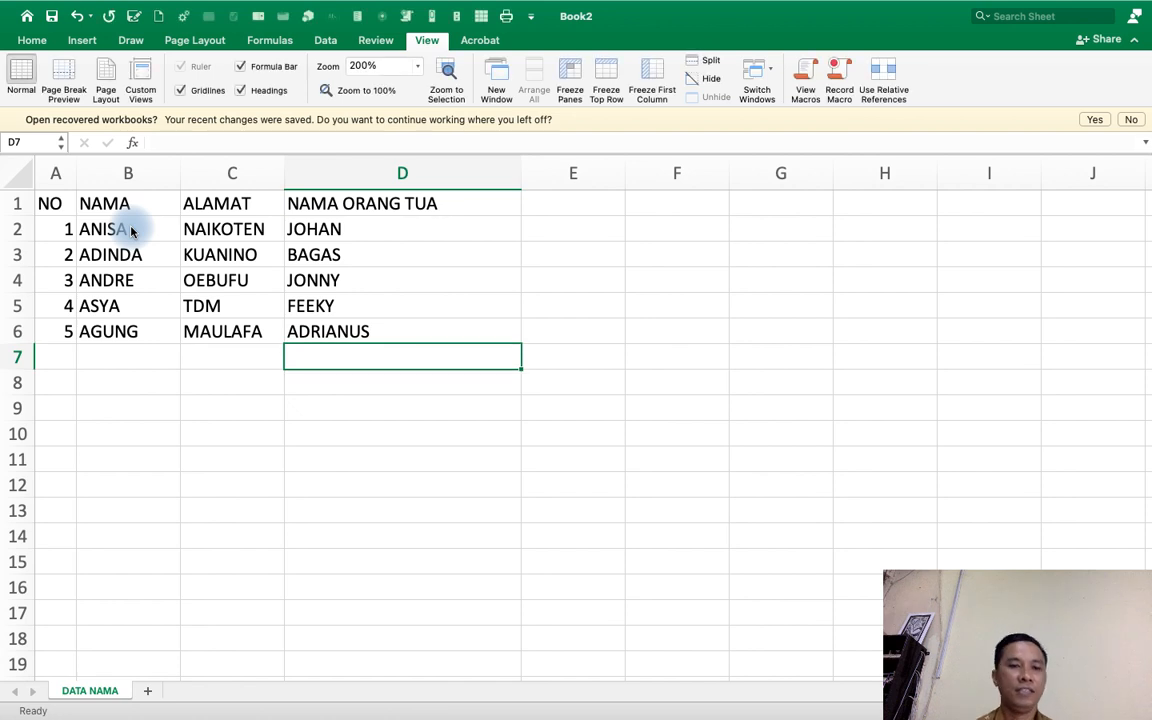
click(52, 170)
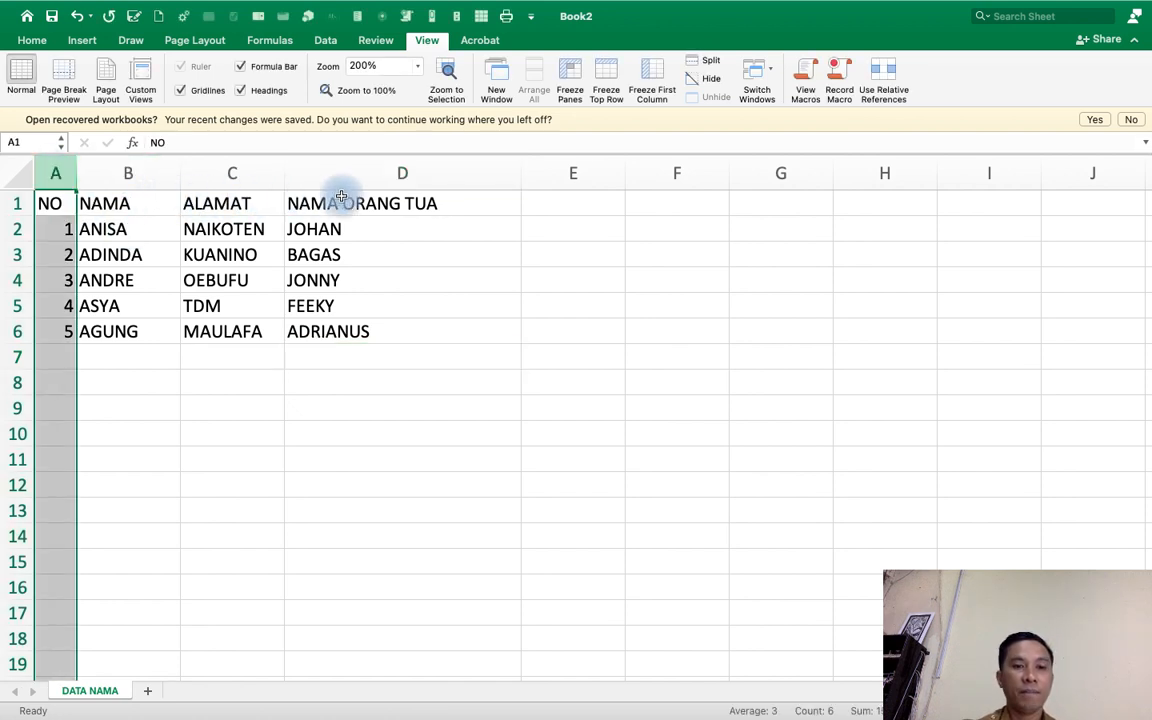
click(372, 180)
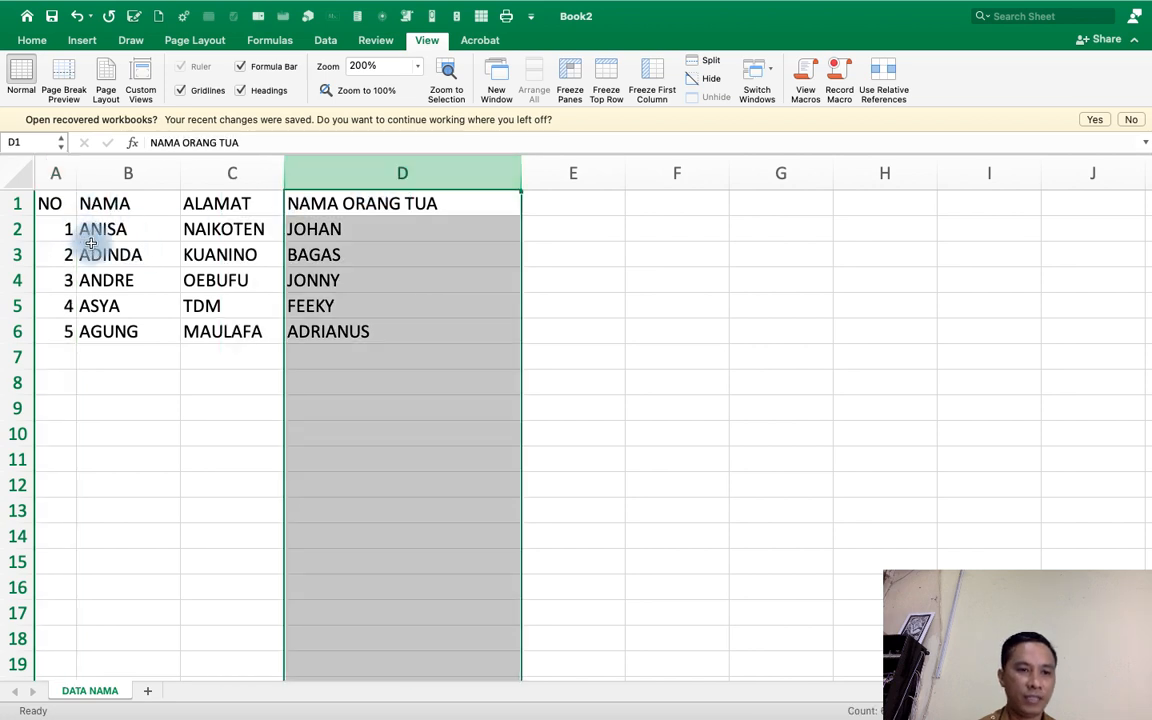
click(113, 211)
click(105, 280)
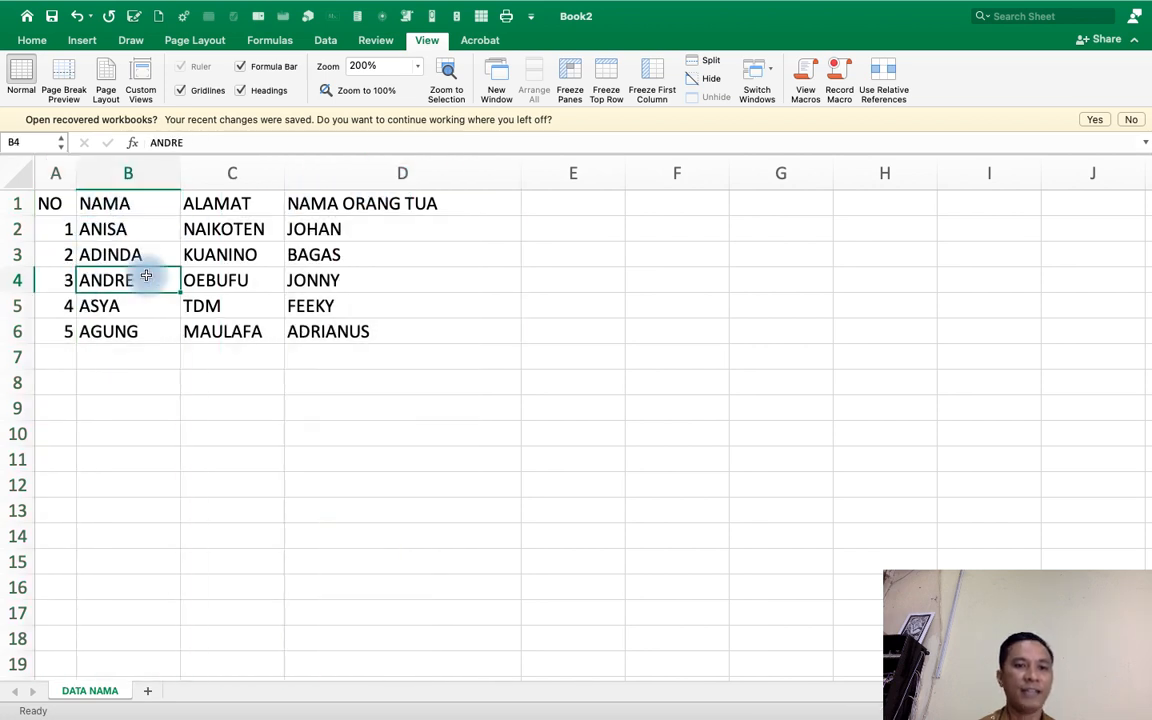
click(371, 290)
click(139, 227)
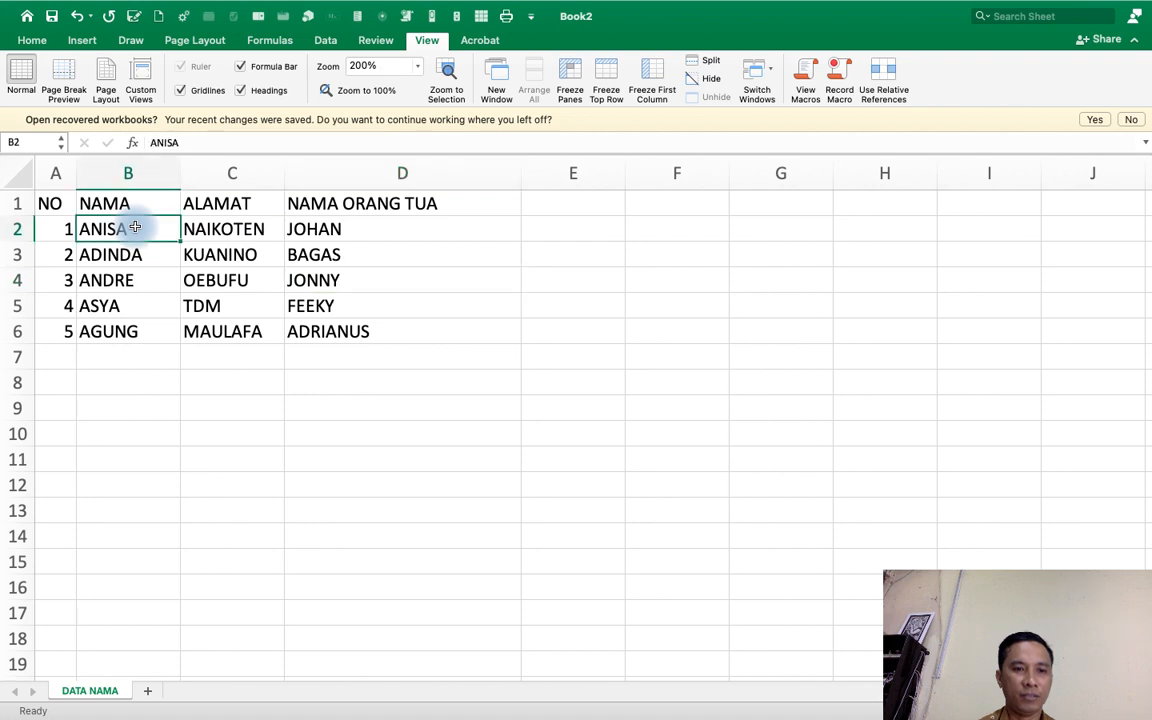
click(355, 277)
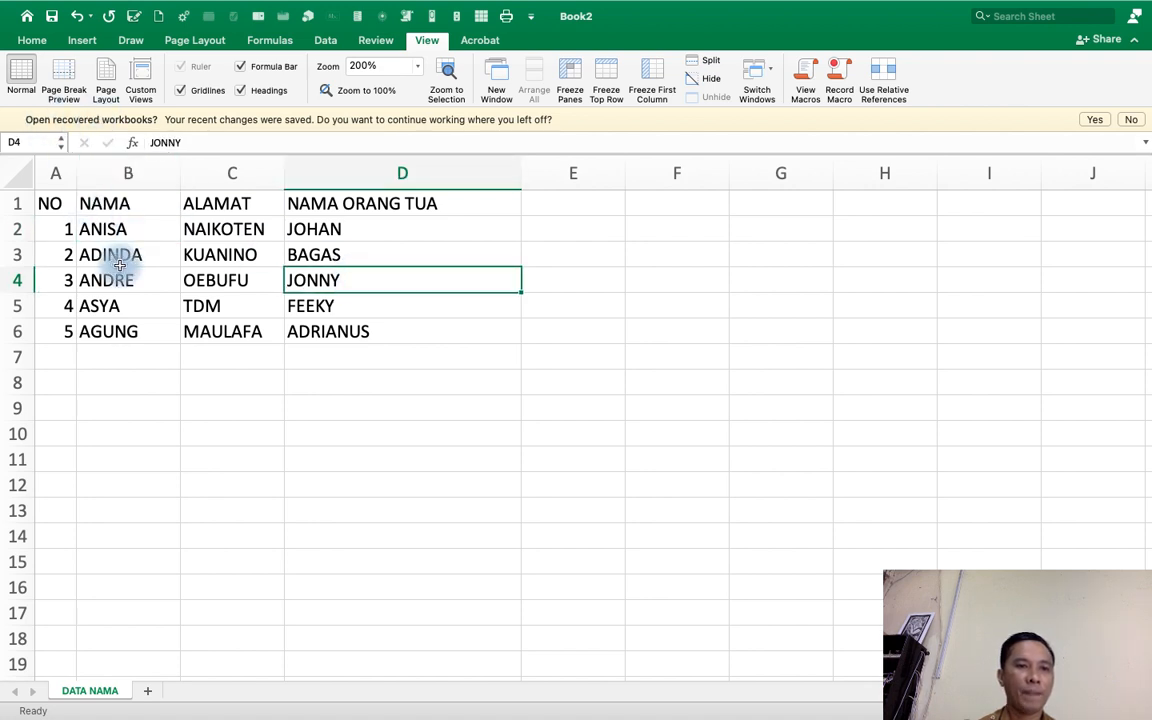
Start saving the workbook and create a new folder named MAIL MERGE on the Samsung_T5 drive.
click(54, 17)
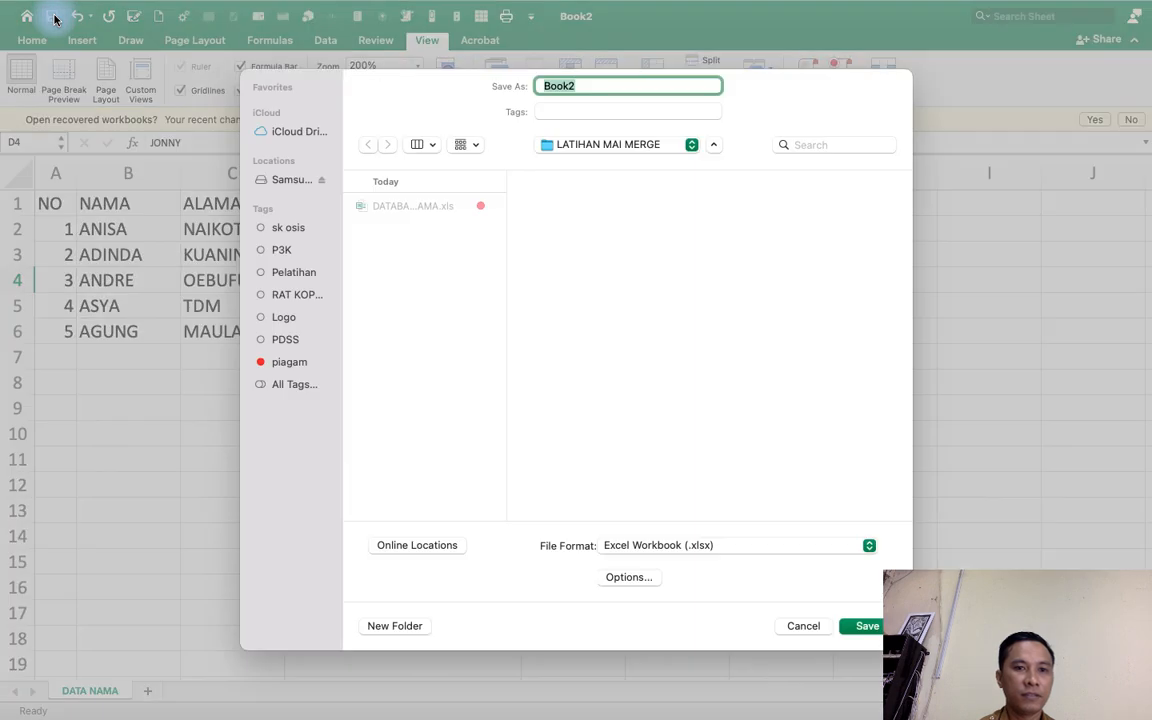
click(295, 180)
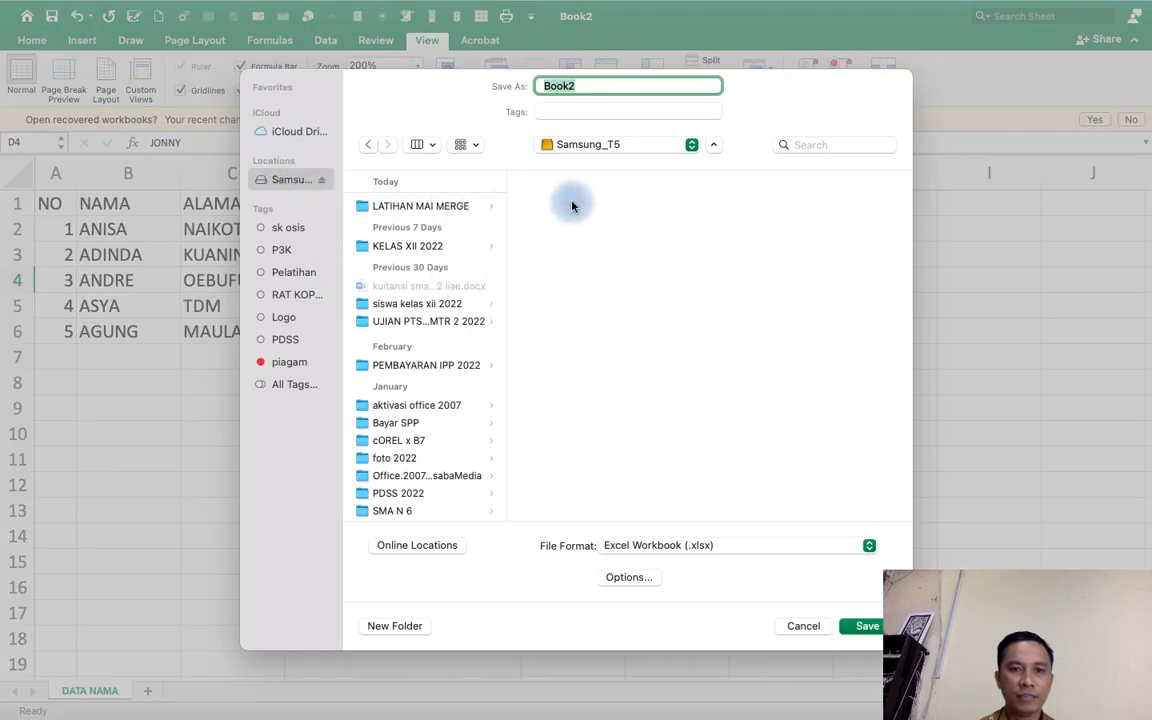
click(385, 625)
text(MAAG)
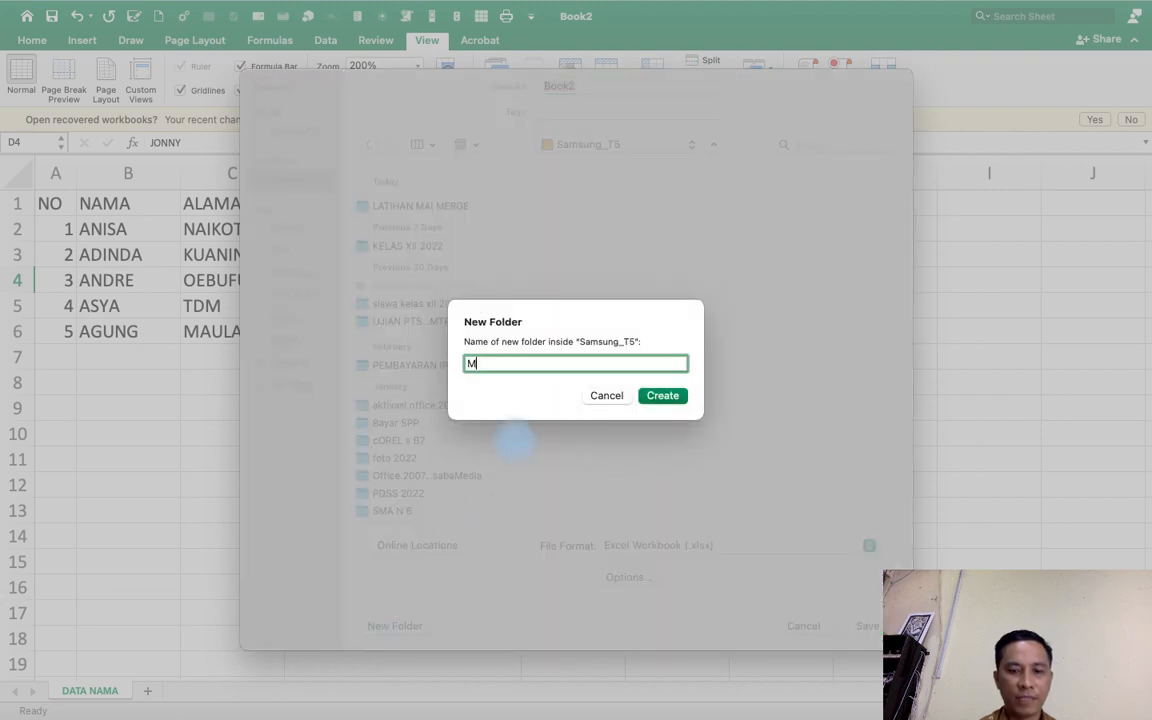
key(BackSpace)
key(BackSpace)
text(IL MEL)
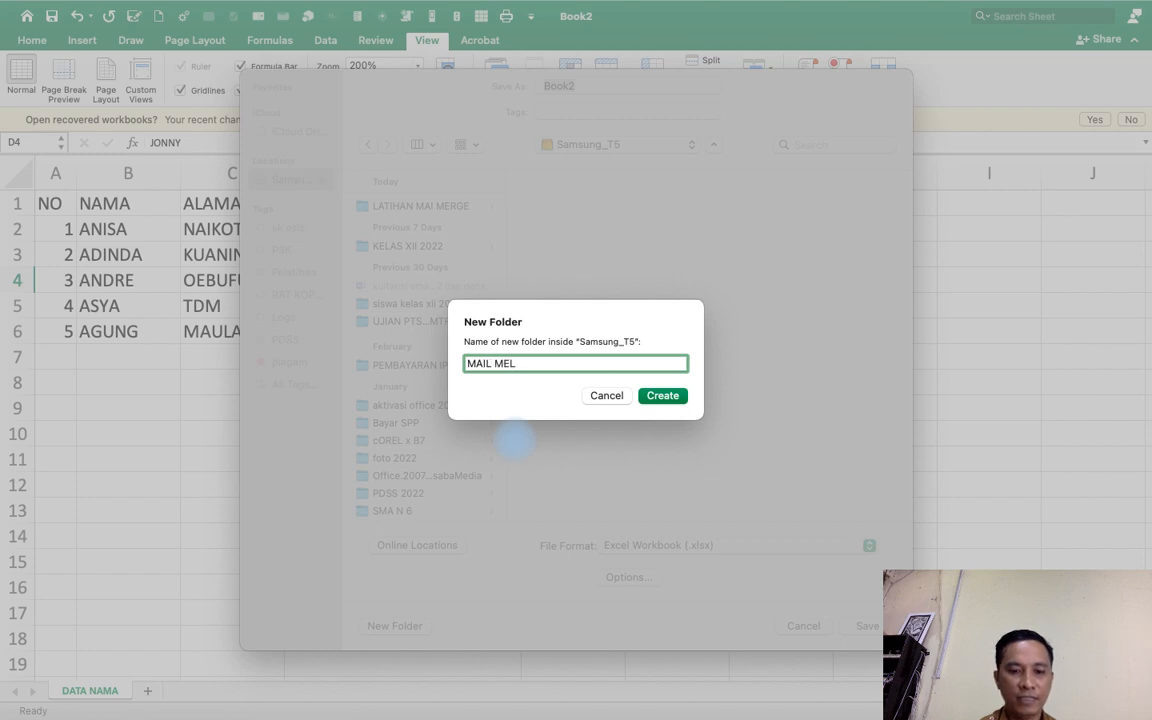
text(GE)
key(BackSpace)
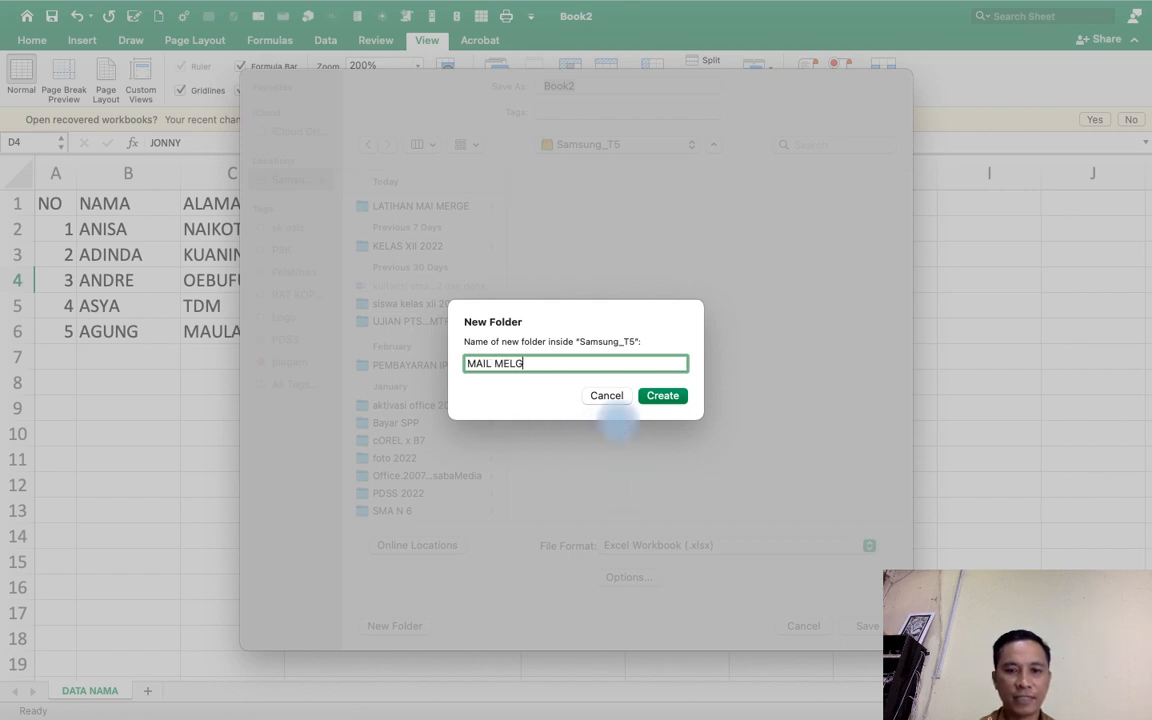
key(BackSpace)
key(BackSpace)
text(RGE)
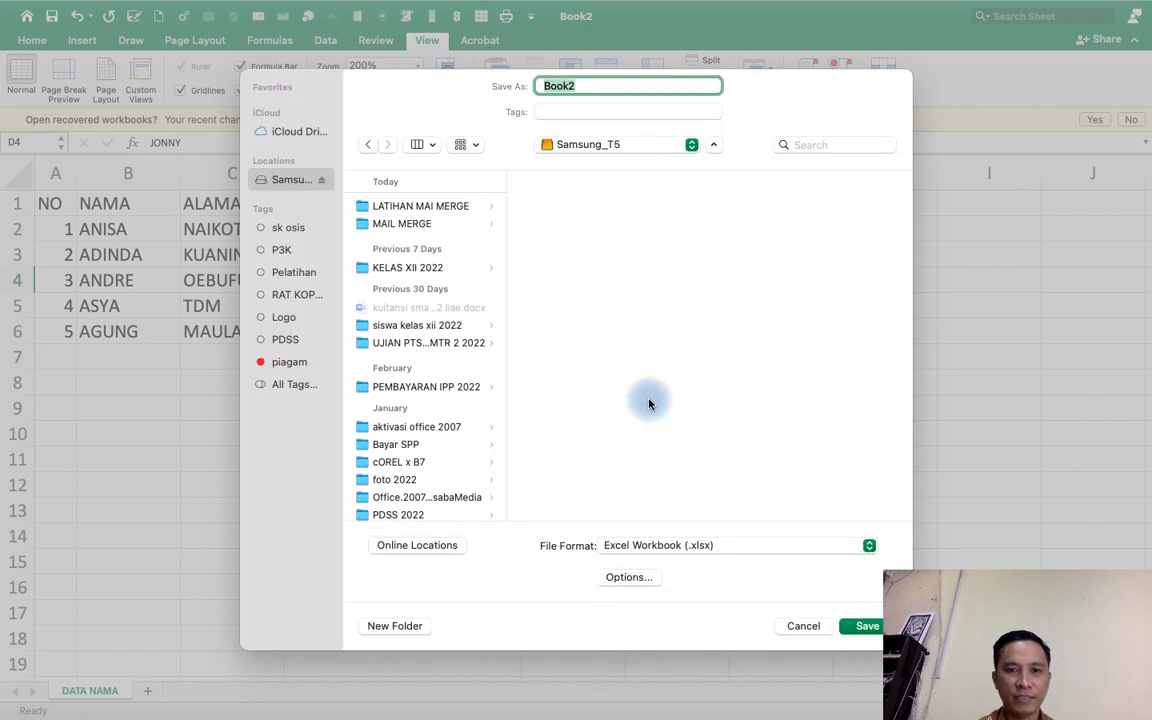
Save the workbook as DATA BASE NAMA in the MAIL MERGE folder.
text(DA)
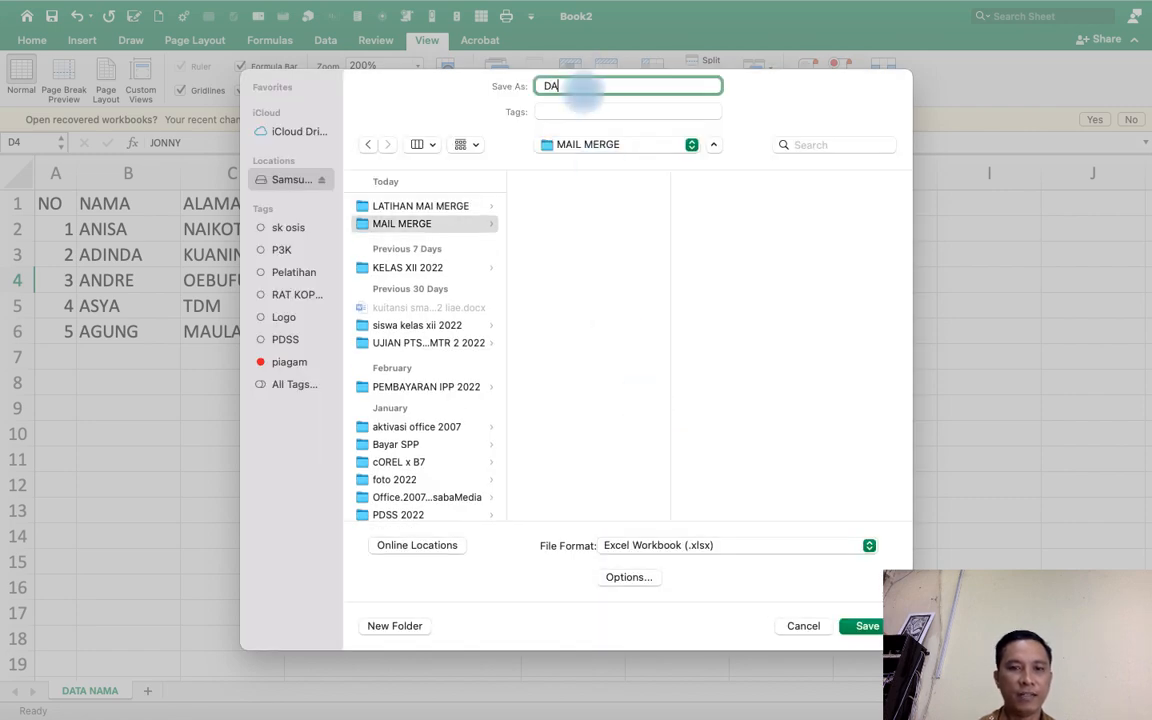
text(TA BASE NAMA)
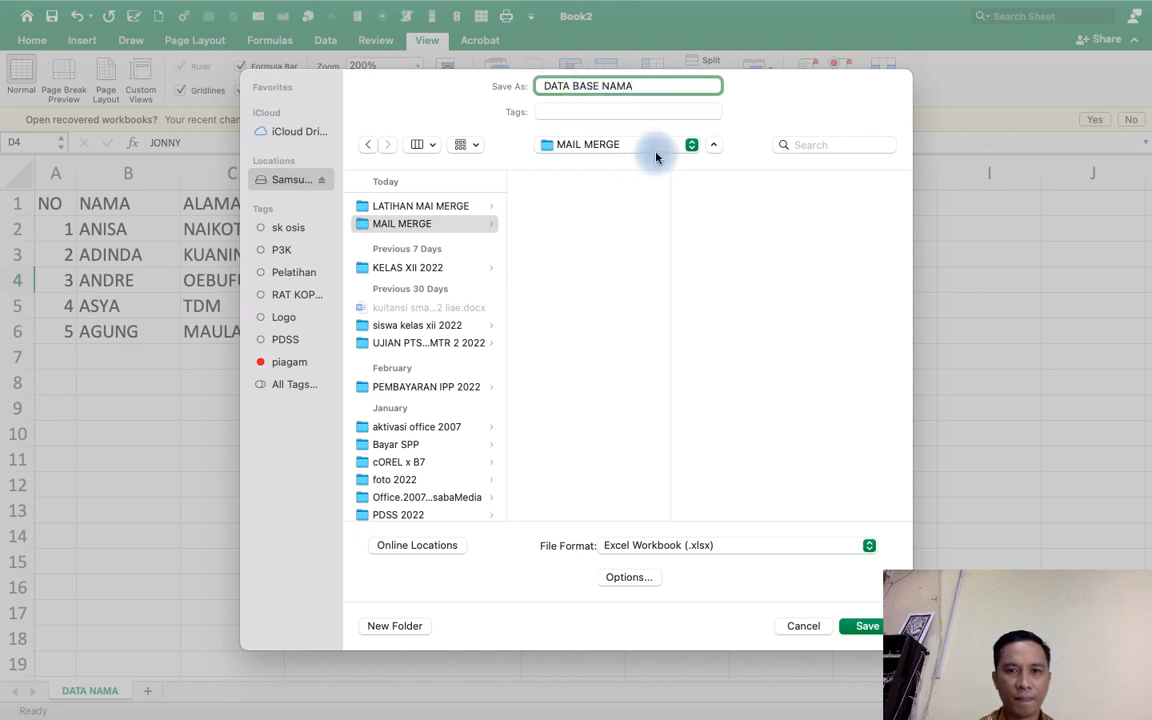
click(859, 630)
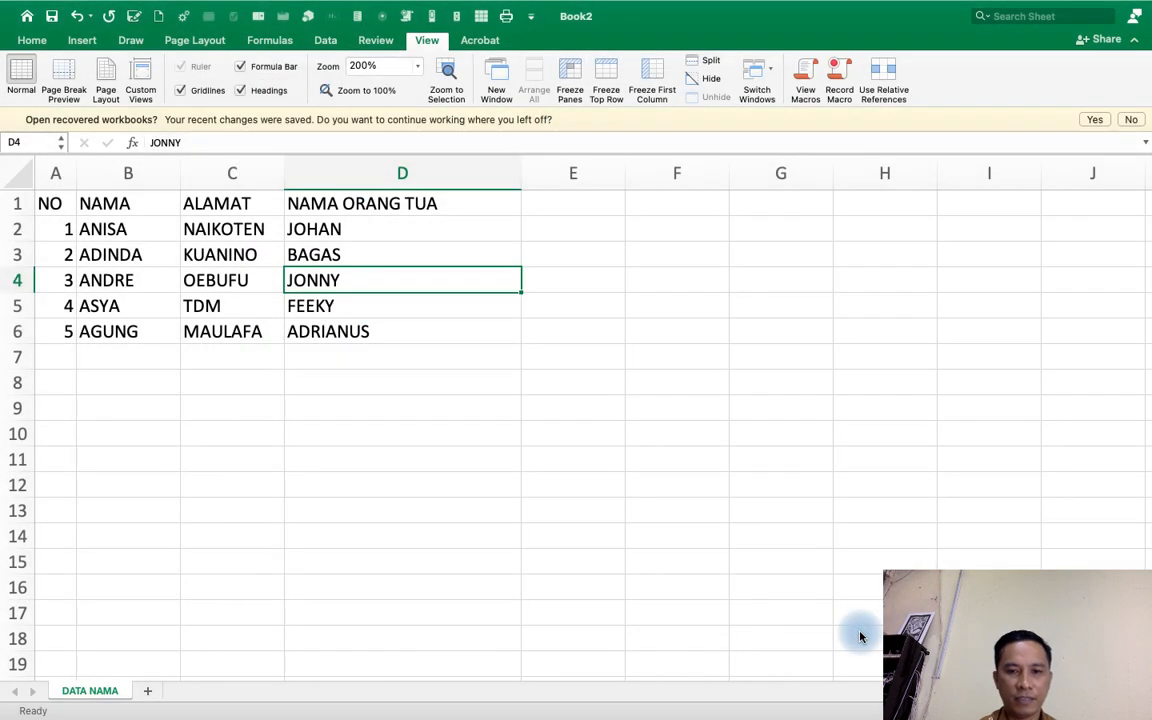
Close the saved workbook window.
click(424, 310)
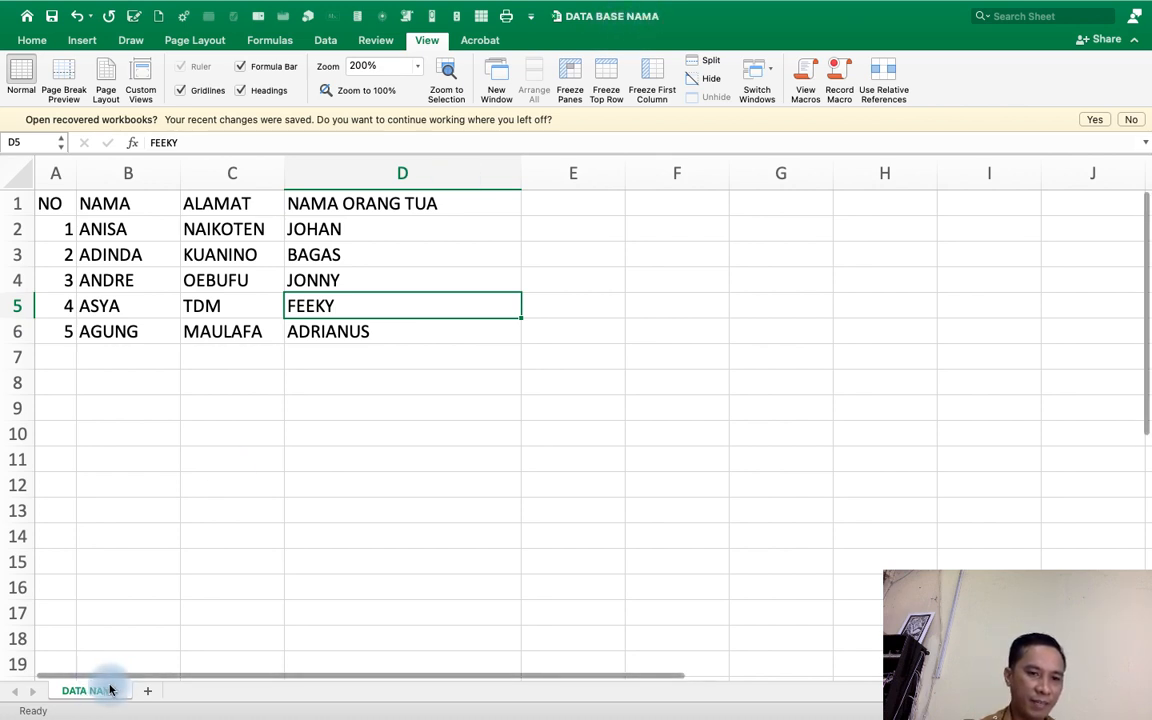
click(306, 452)
click(359, 347)
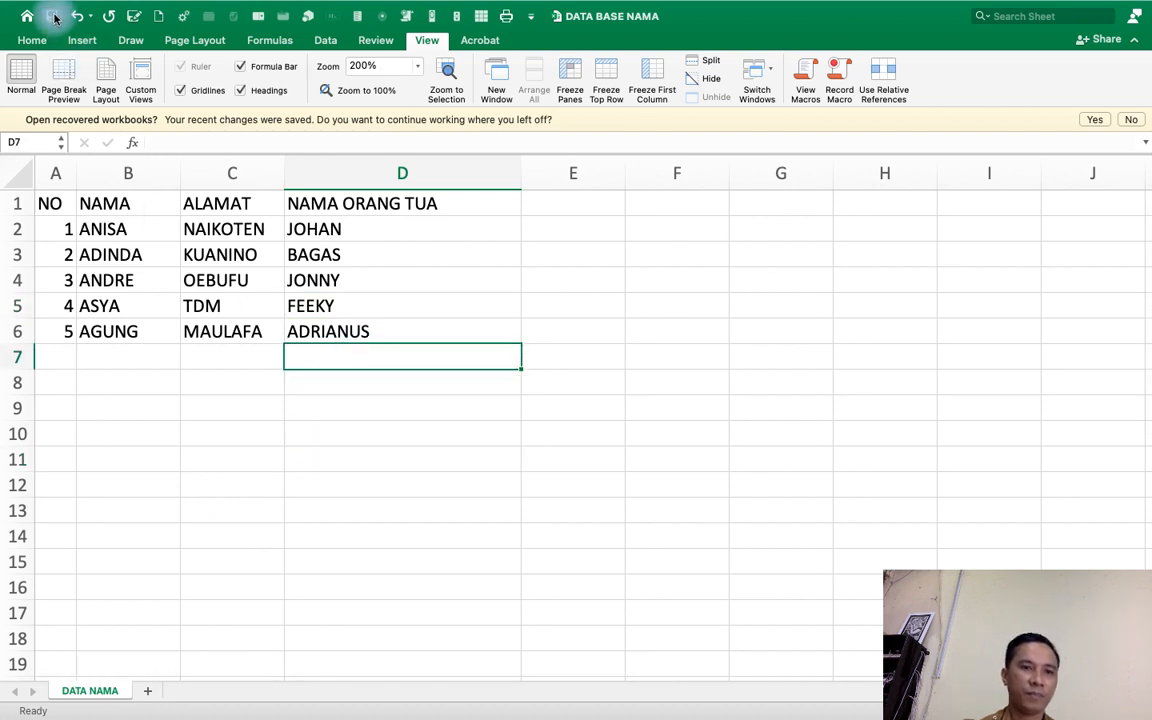
mouse_move(827, 4)
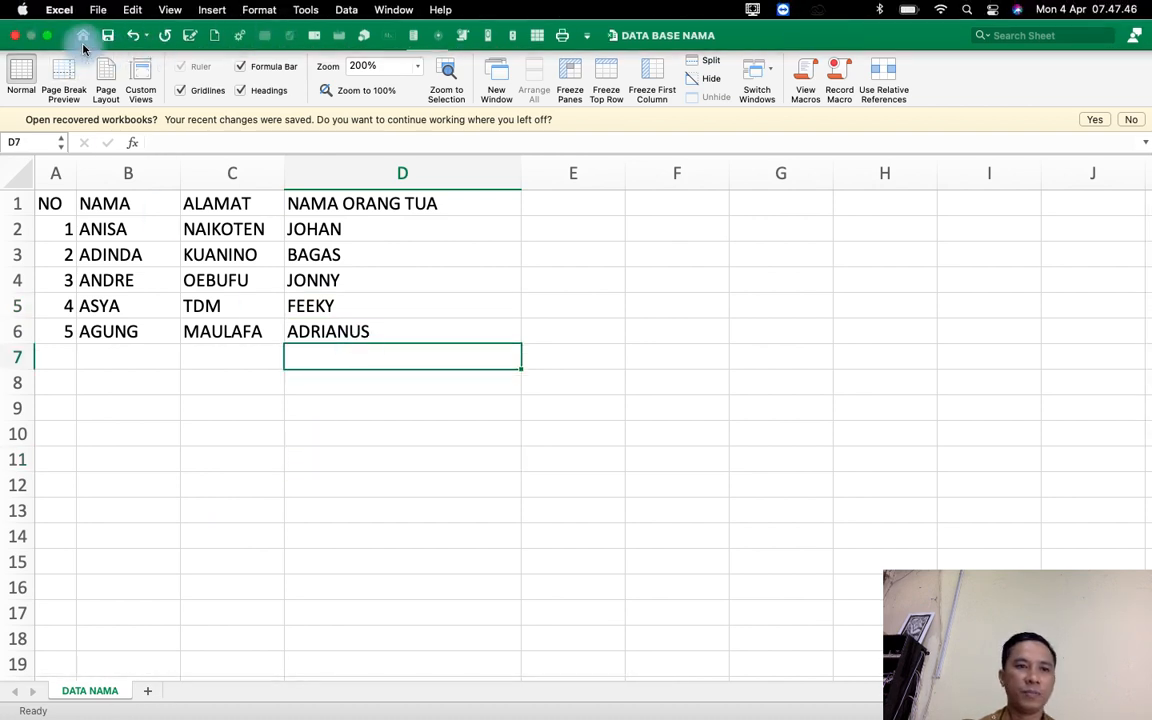
click(16, 38)
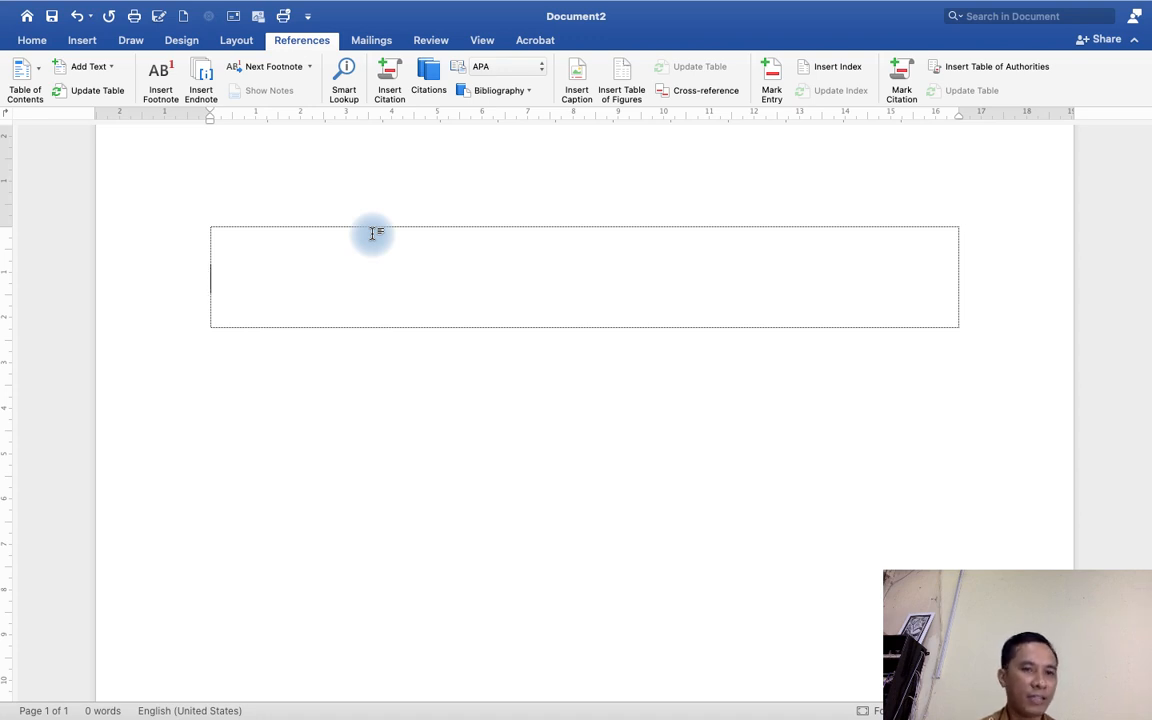
text(Le)
key(BackSpace)
key(BackSpace)
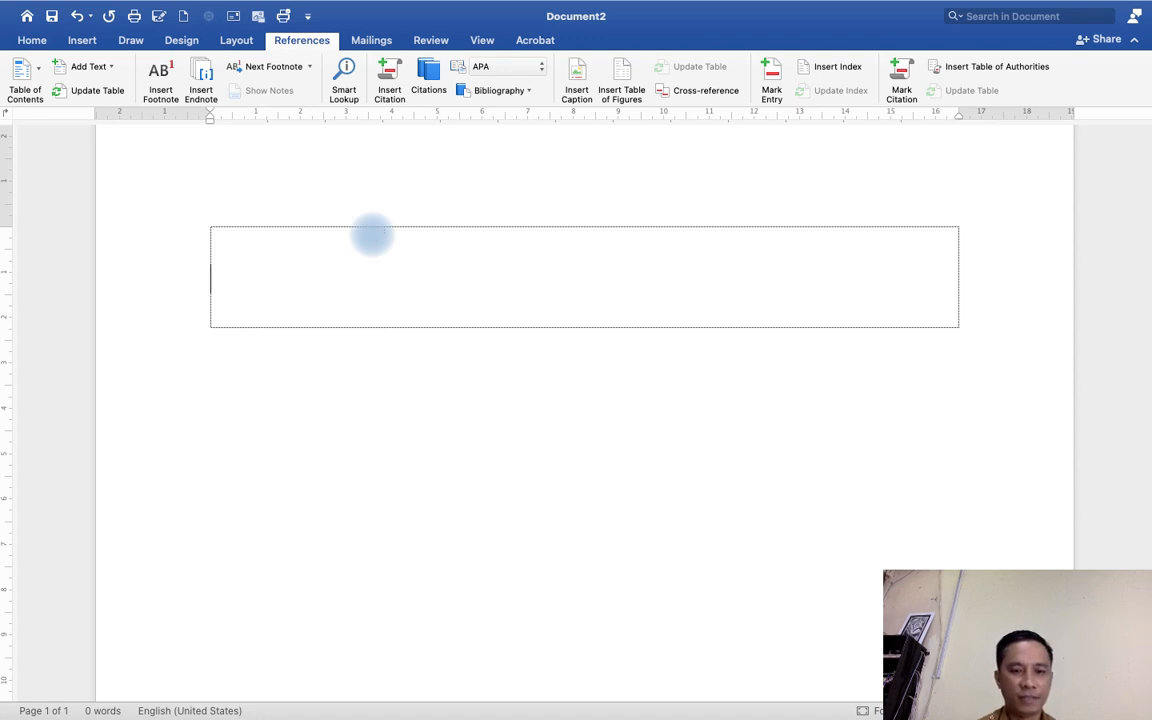
Type the greeting lines "Kepada" and "Yth...." on separate lines inside the text box.
text(Kepdad)
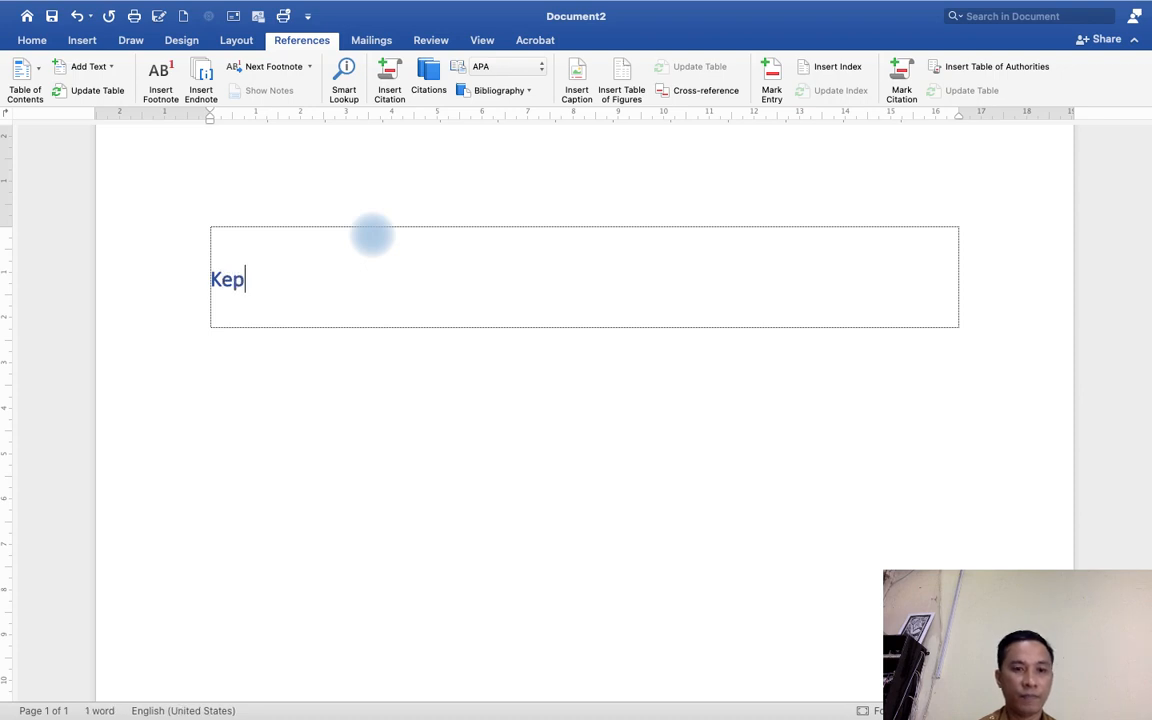
key(BackSpace)
key(BackSpace)
key(BackSpace)
text(ada)
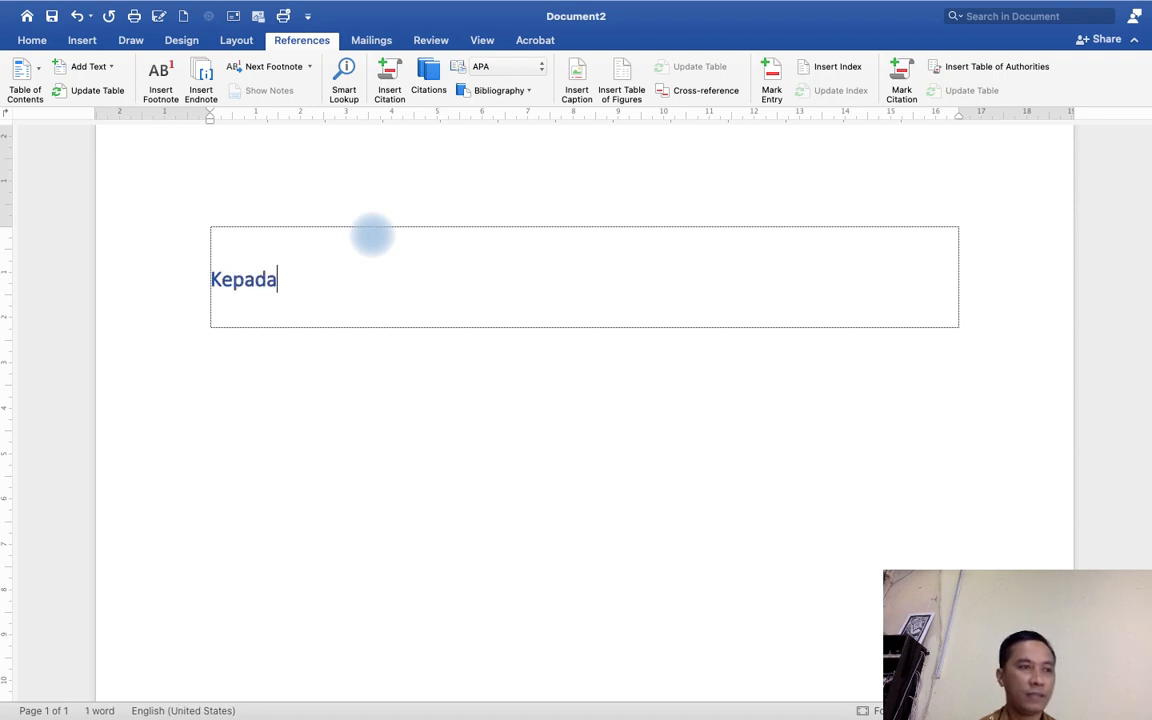
key(Return)
text(Yth....)
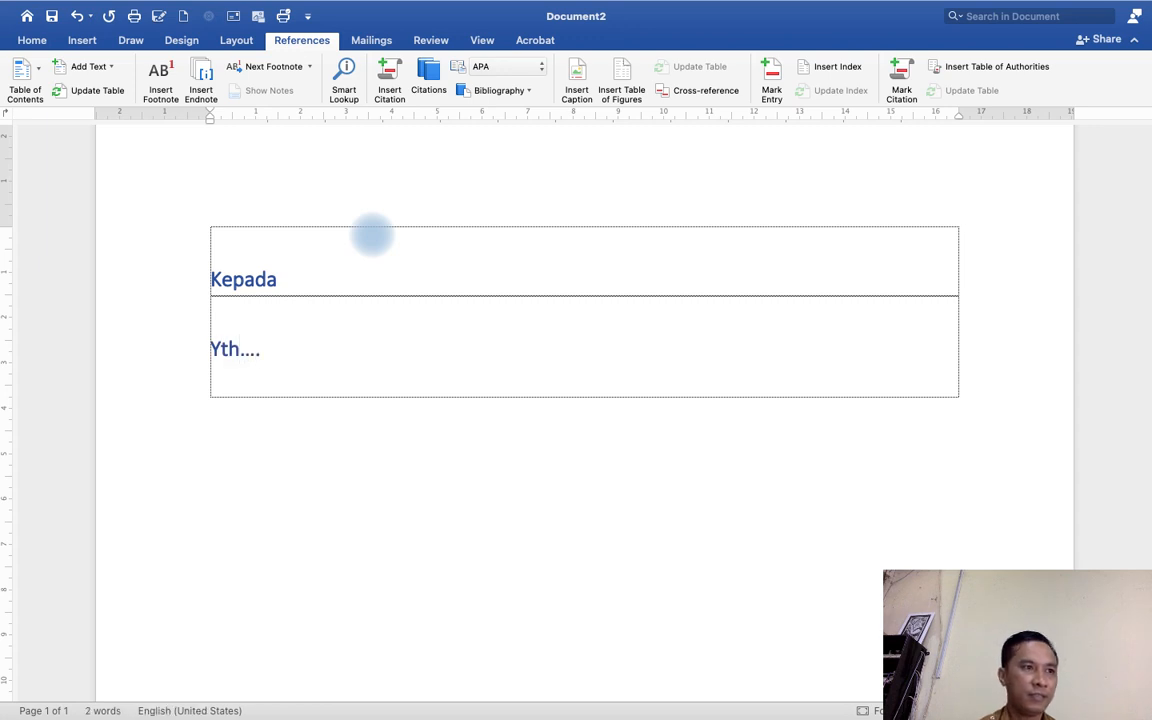
key(Return)
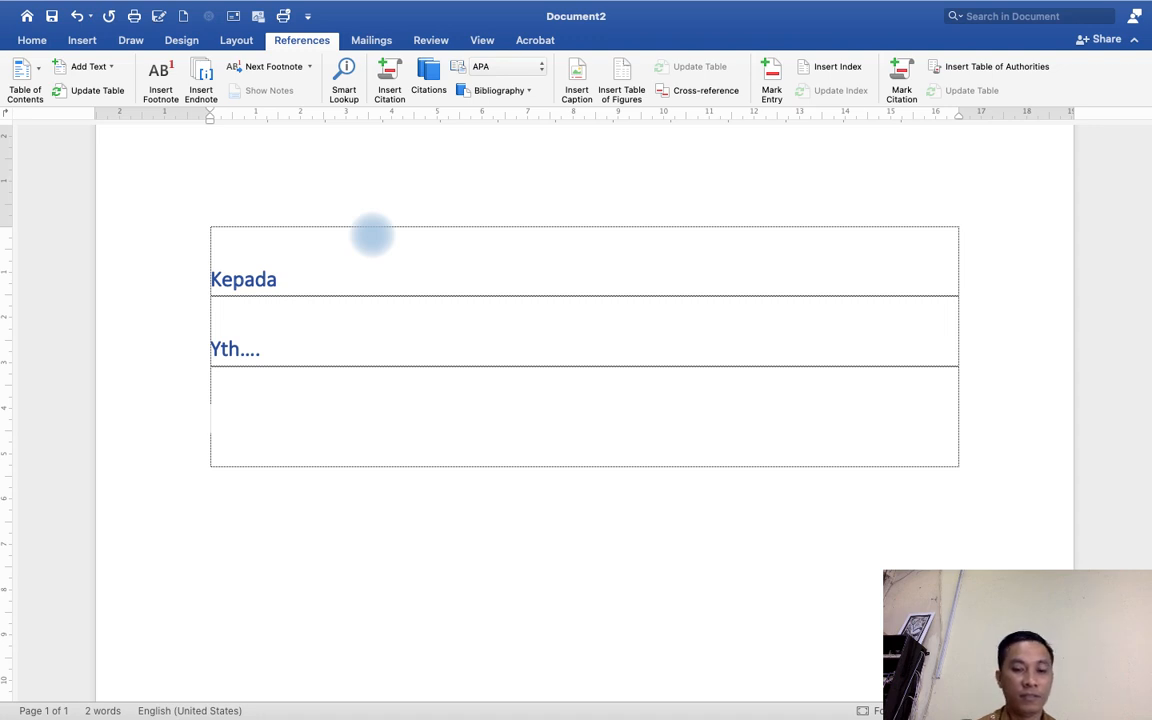
Add the lines "Orang Tua Dari...." and "Di ....." below the greeting.
text(Orang Tua D)
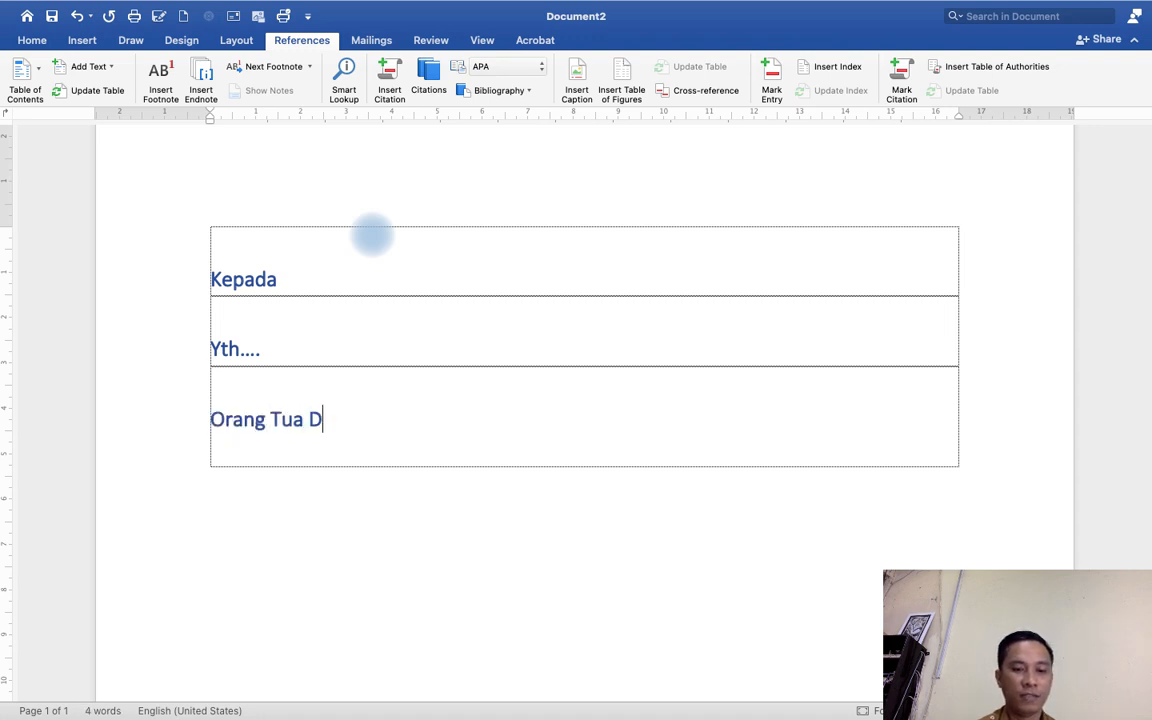
text(ari....)
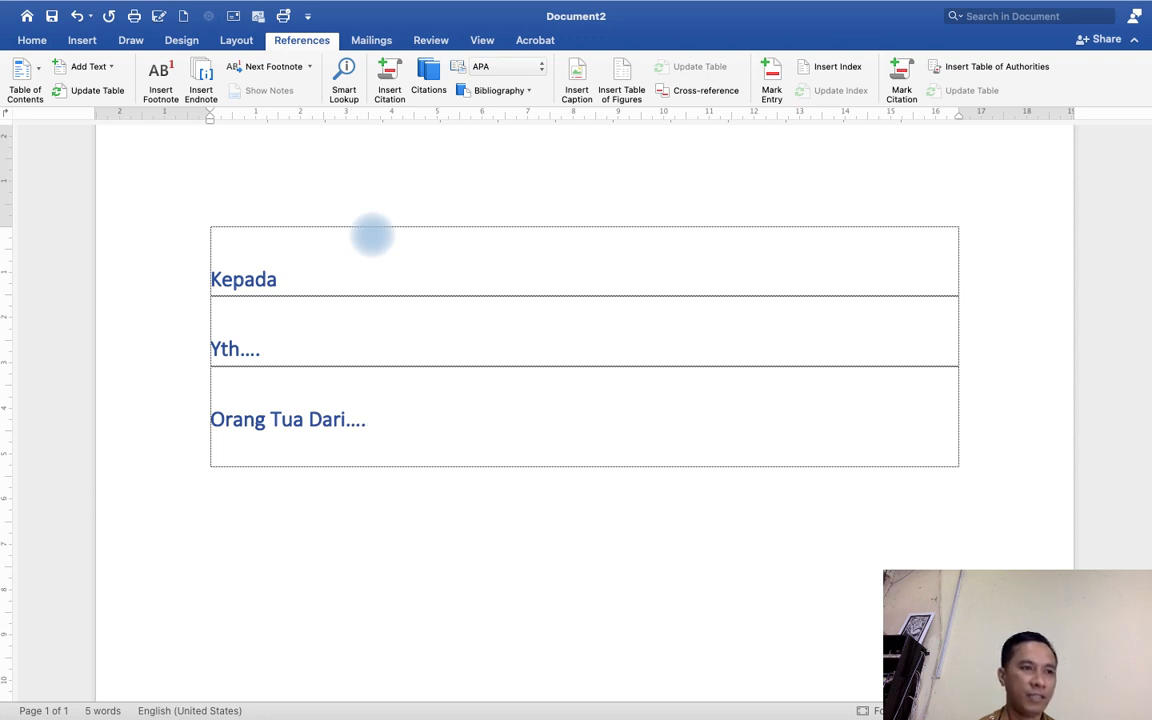
key(Return)
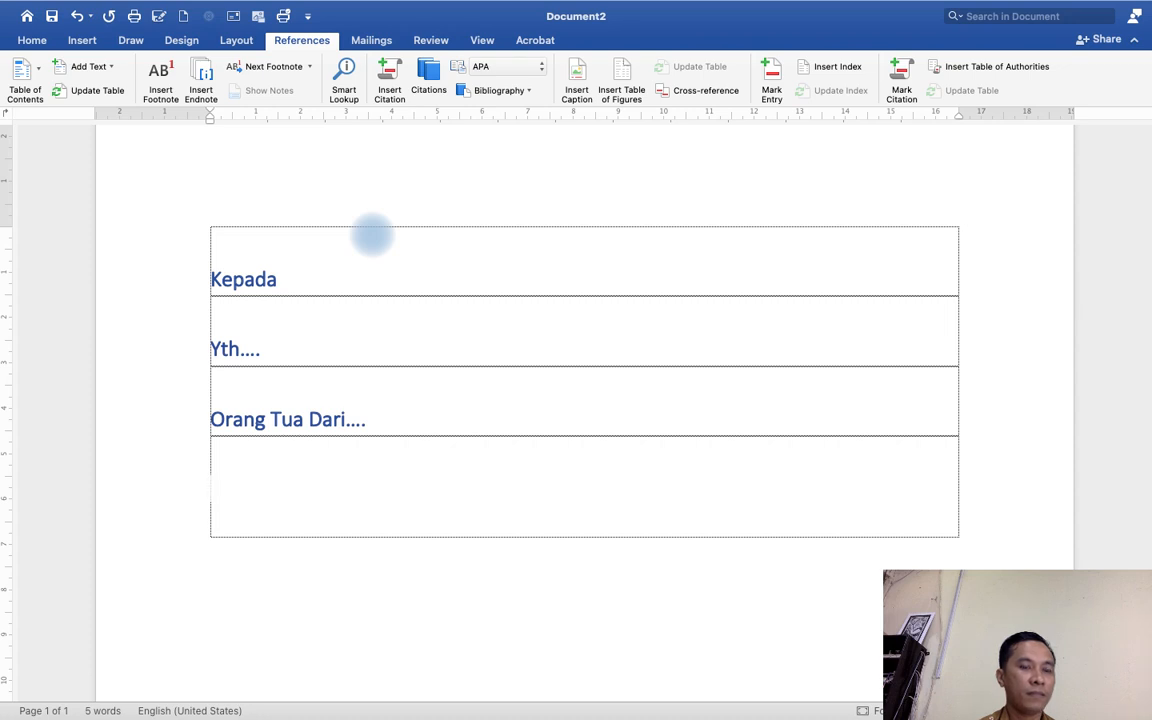
text(Dii)
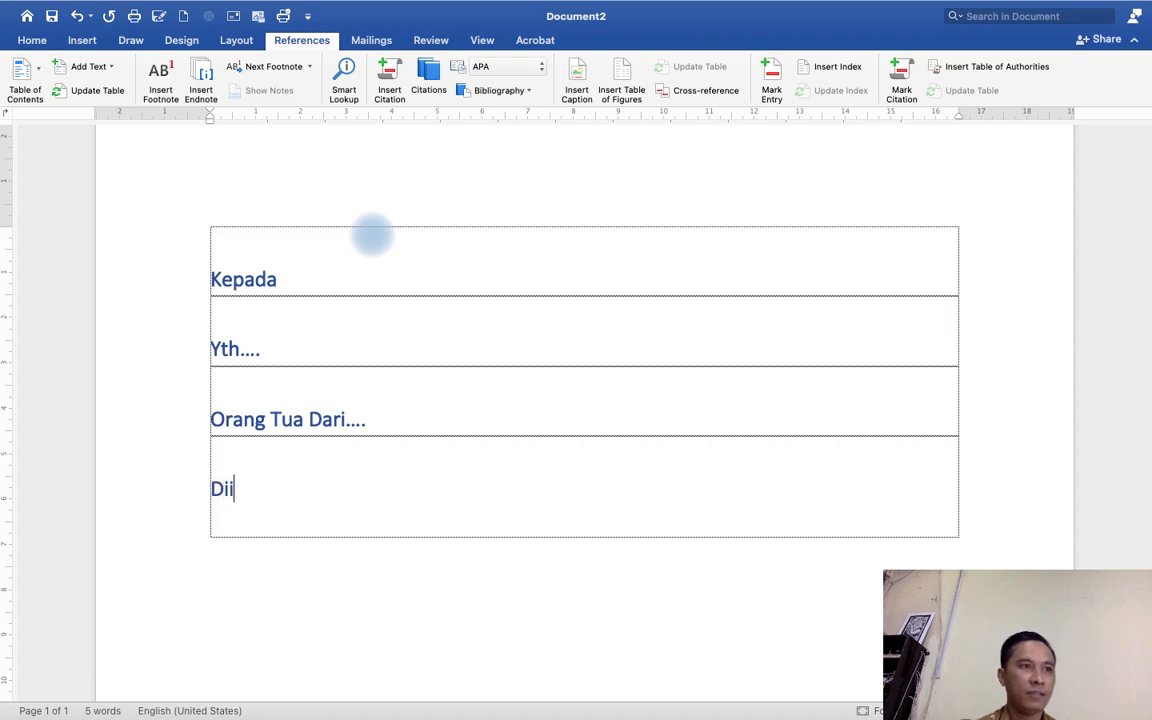
key(BackSpace)
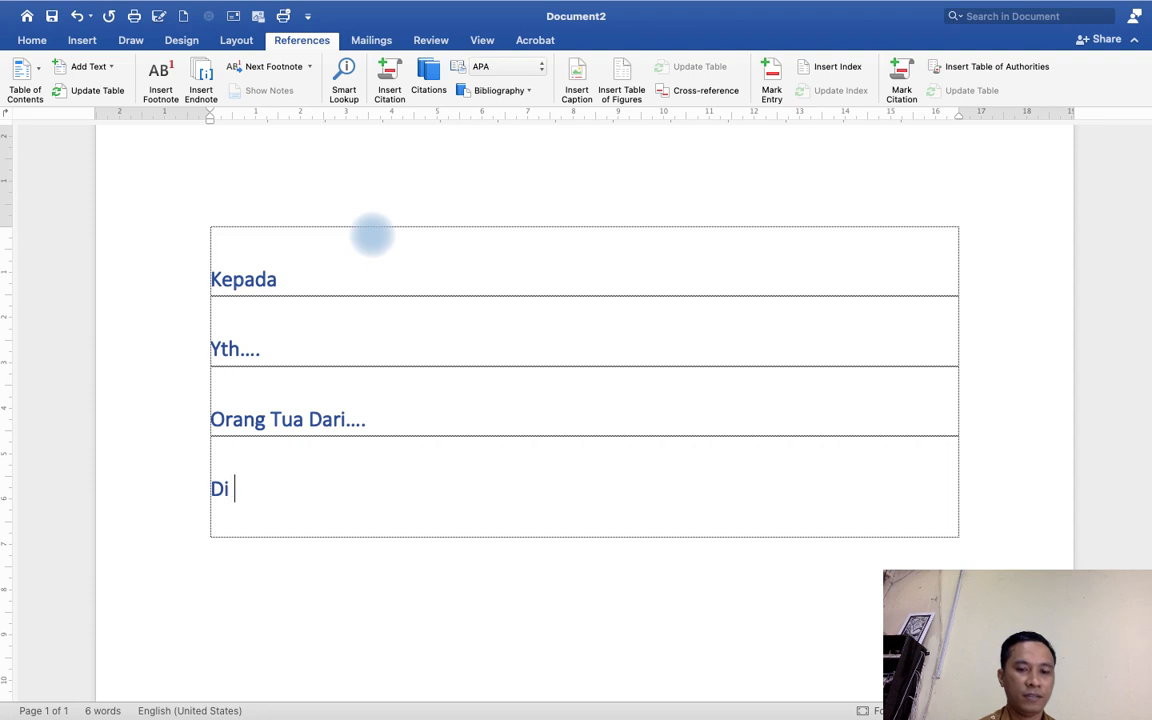
text(Kupang)
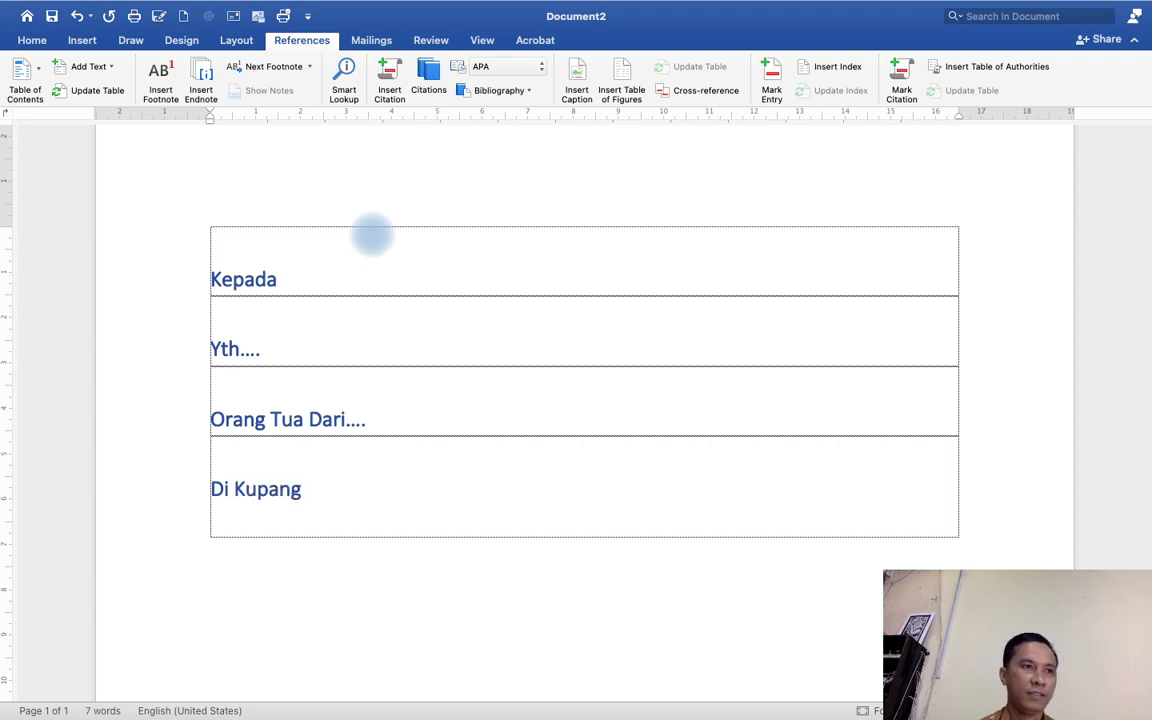
key(BackSpace)
key(BackSpace)
key(BackSpace)
key(BackSpace)
key(BackSpace)
key(BackSpace)
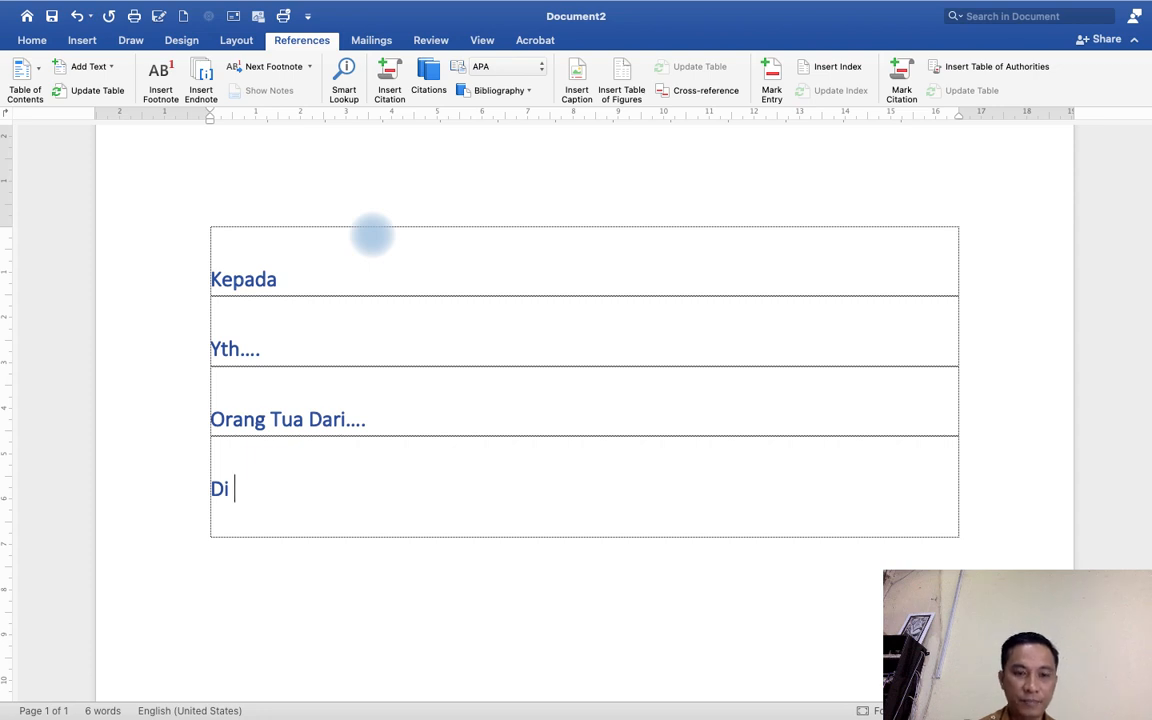
text(.....)
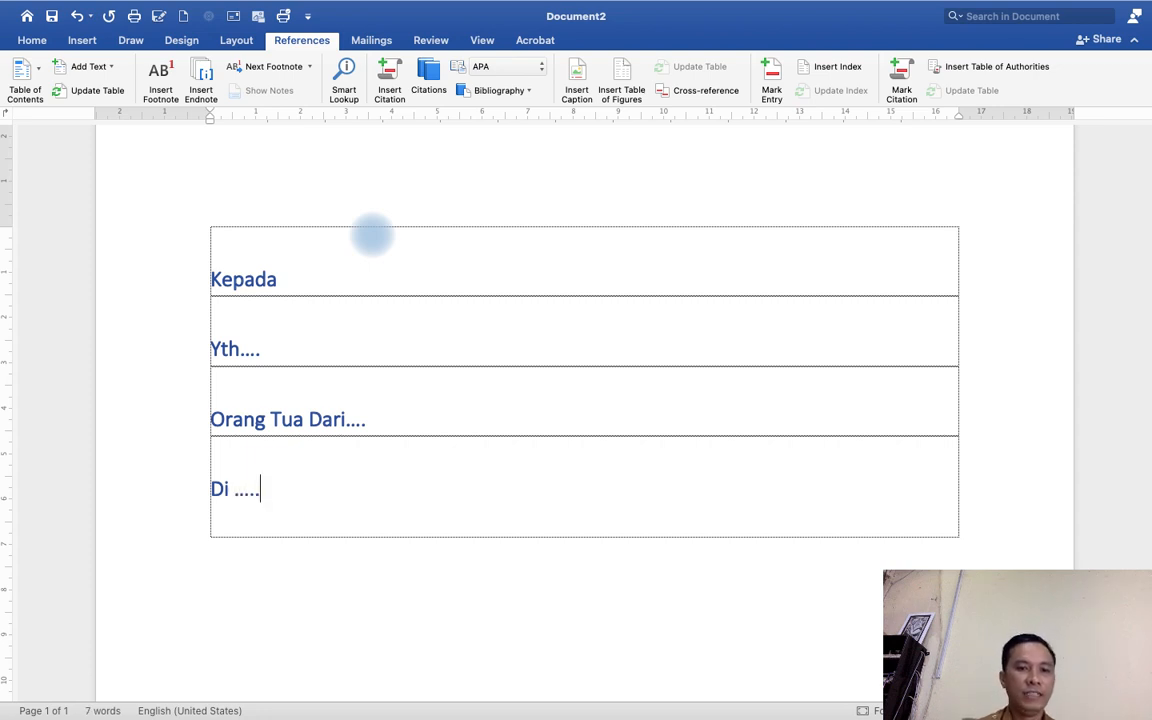
click(268, 346)
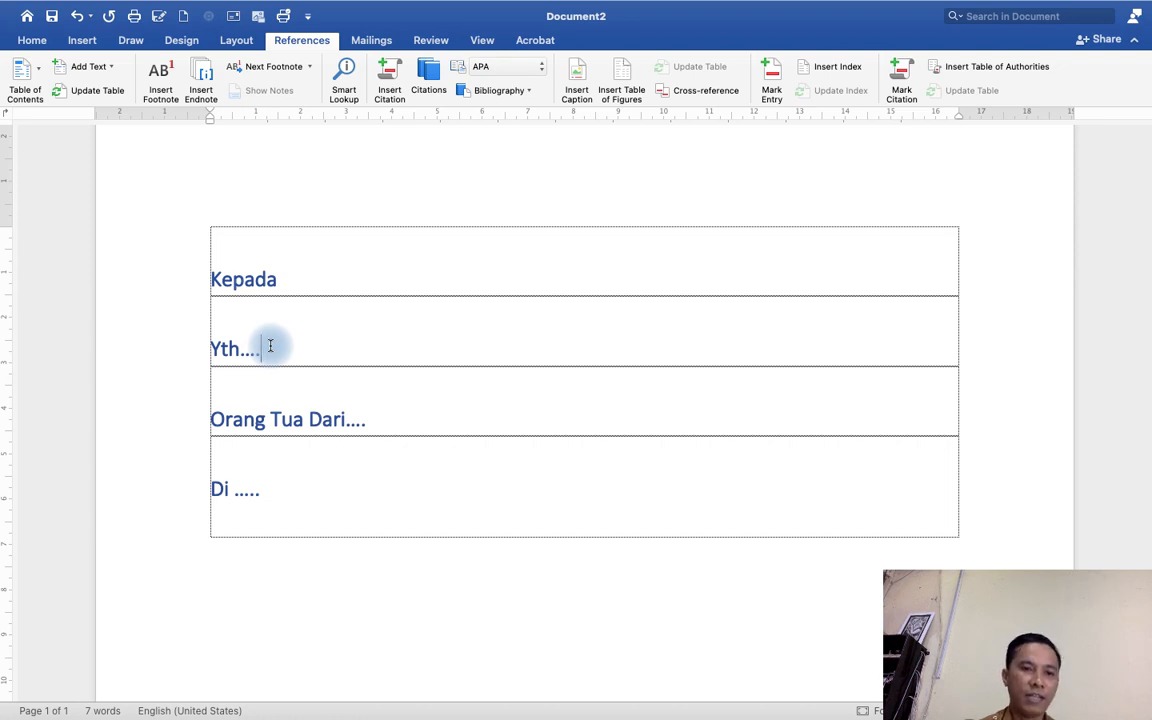
click(411, 414)
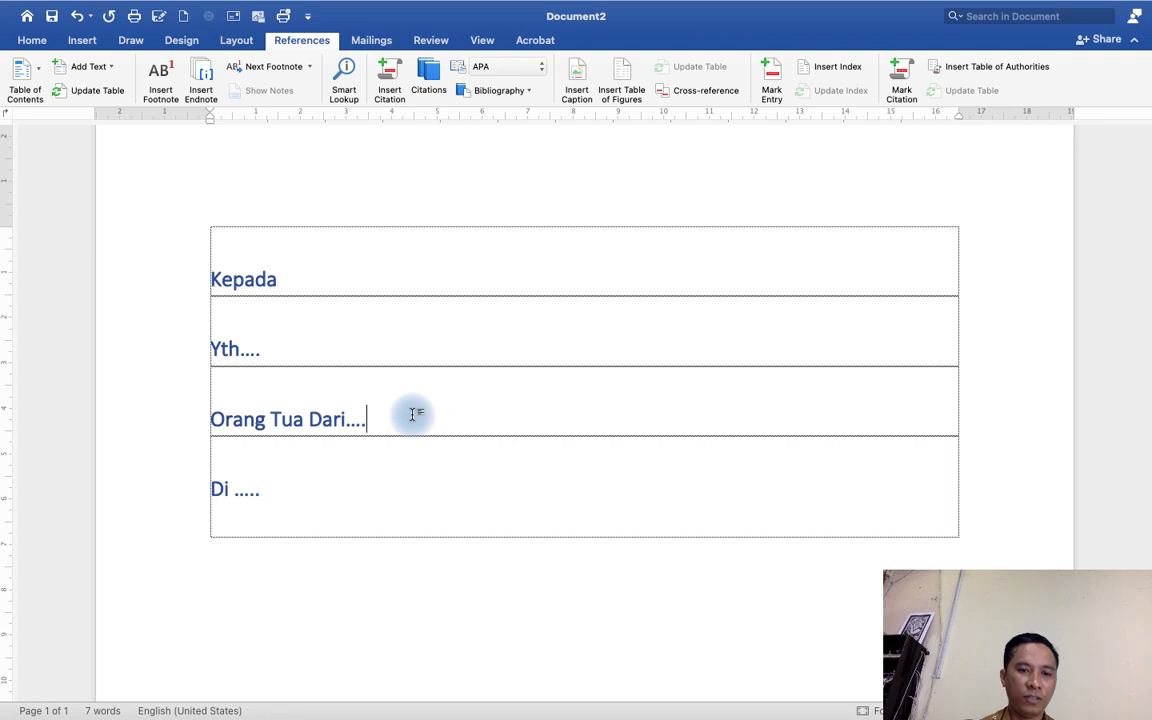
click(288, 483)
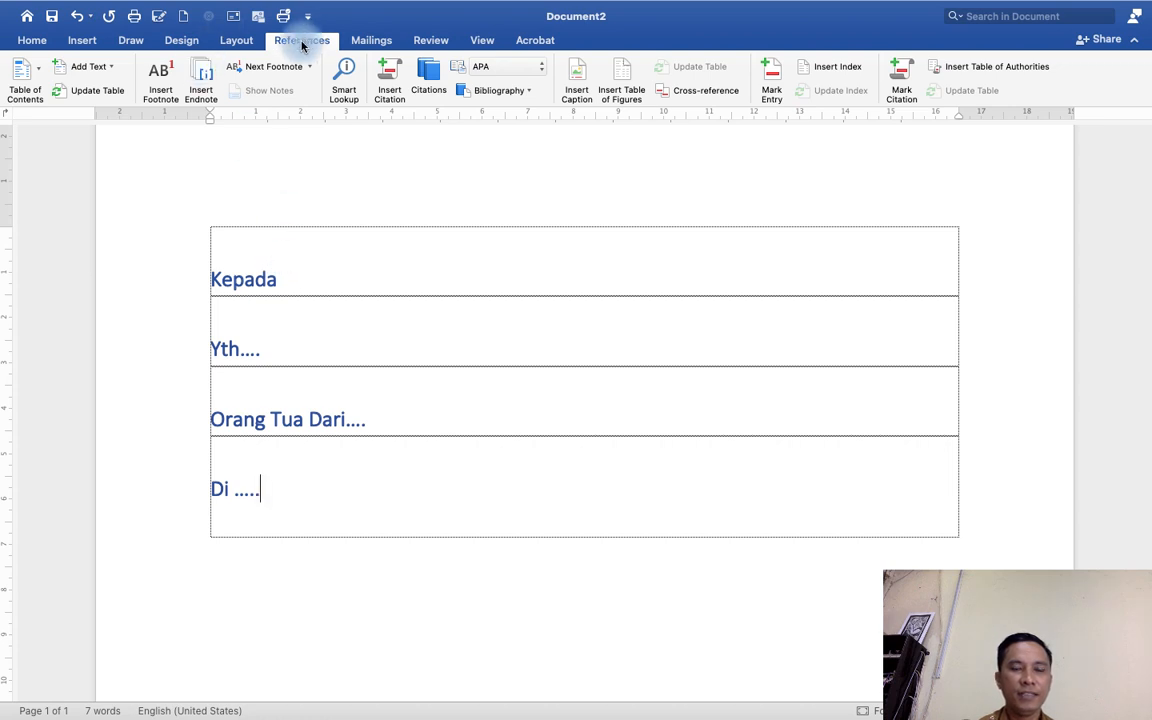
Select mail merge recipients from the existing list DATA BASE NAMA.xlsx in the MAIL MERGE folder on Samsung_T5.
click(370, 40)
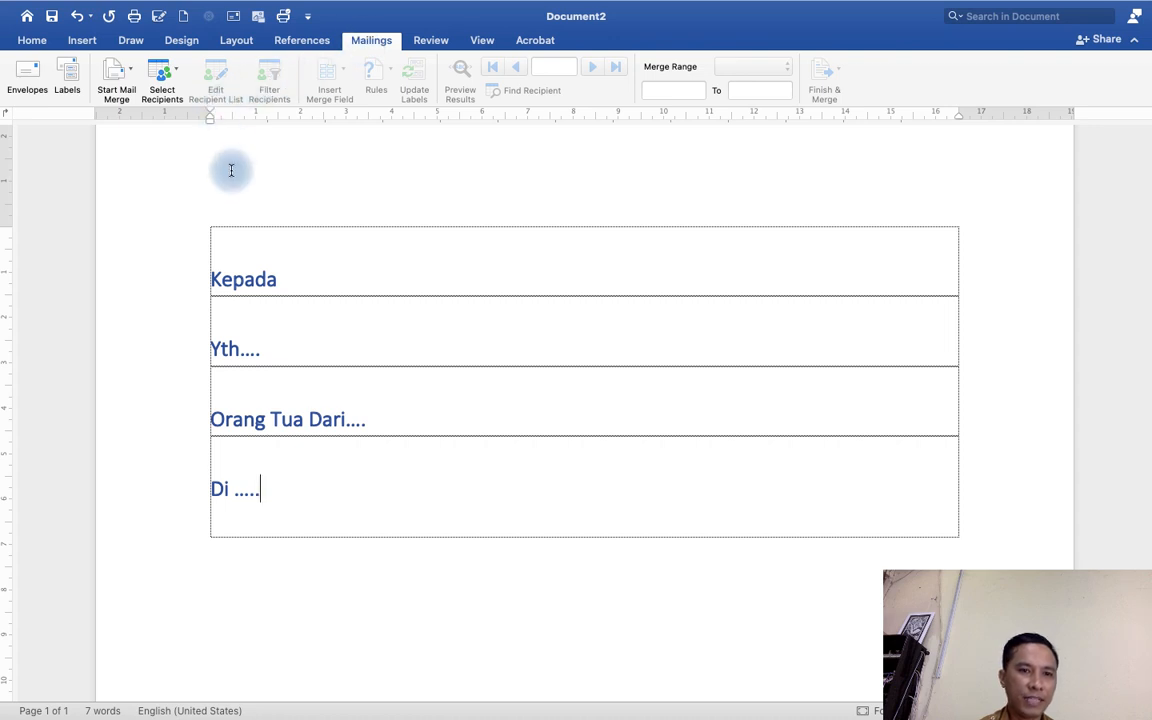
click(180, 69)
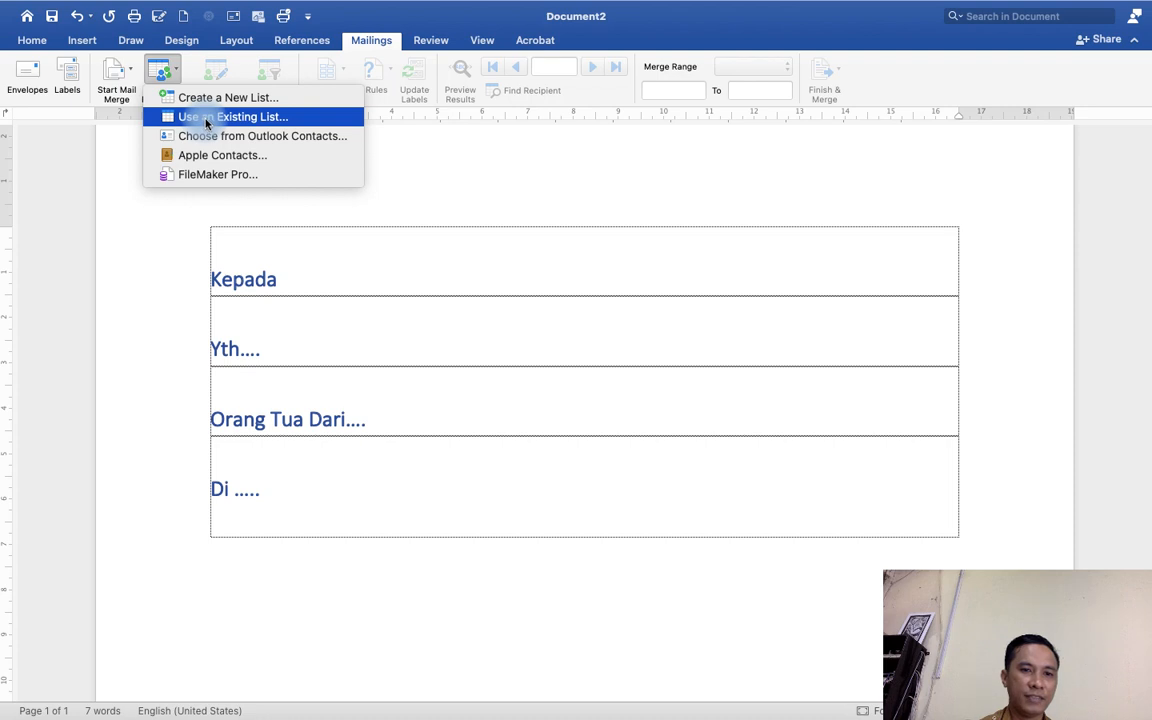
click(428, 310)
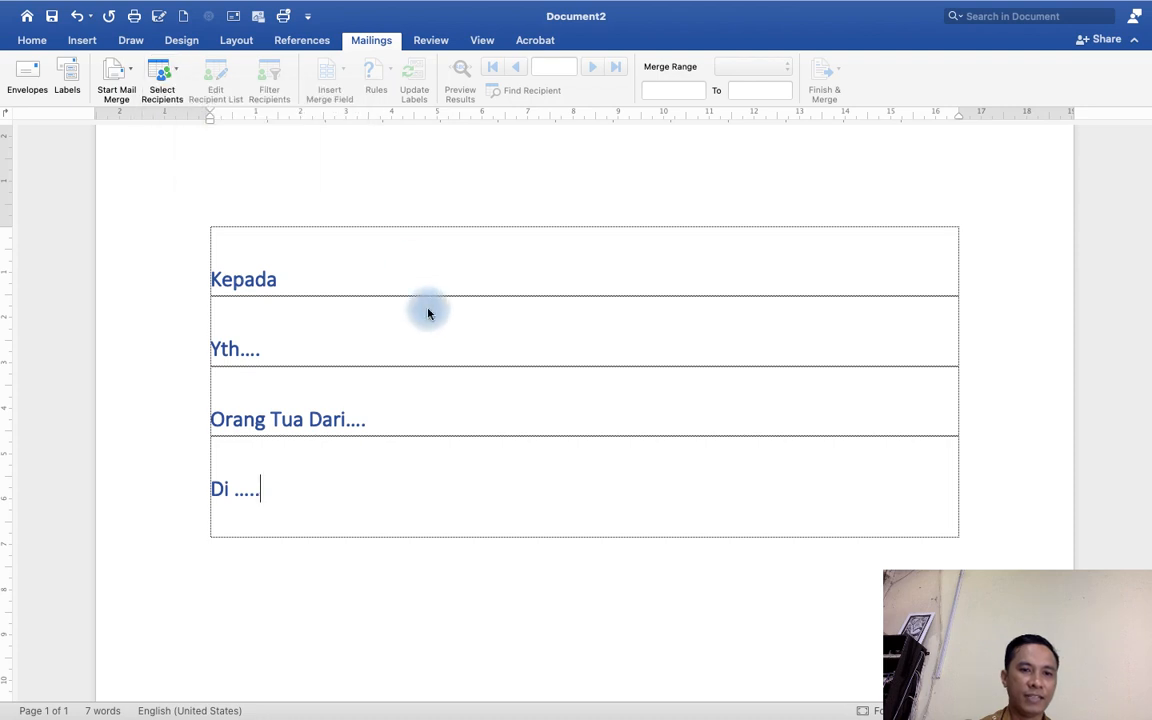
click(373, 42)
click(373, 42)
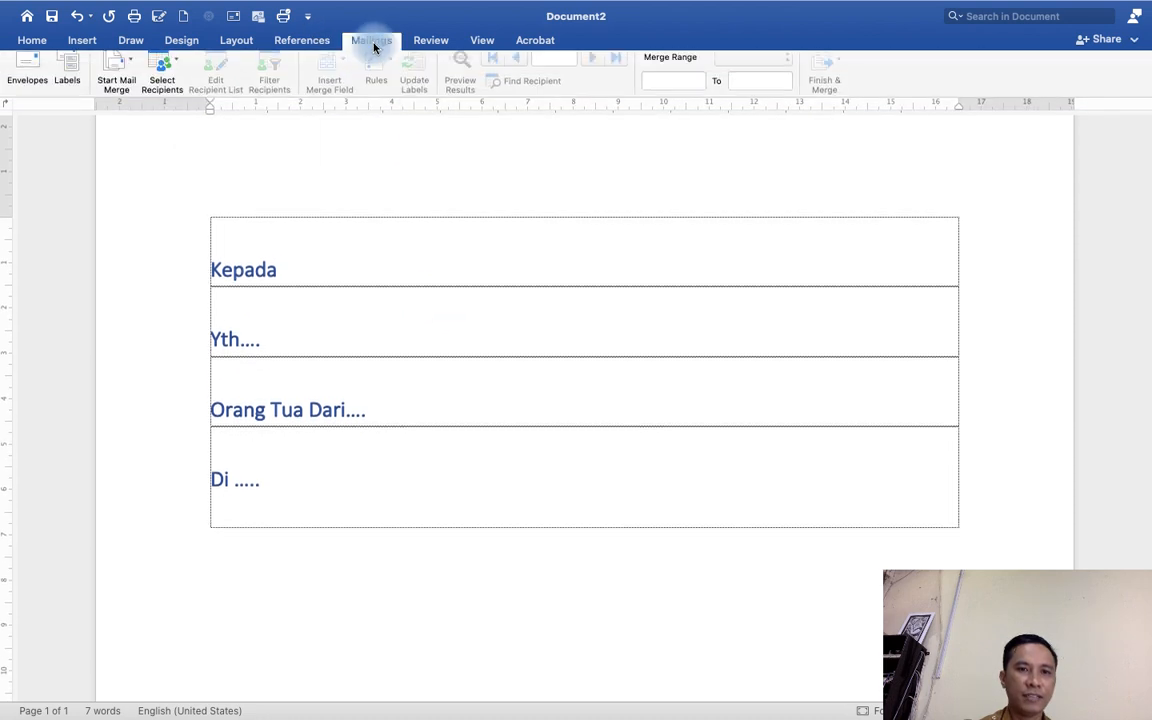
click(173, 73)
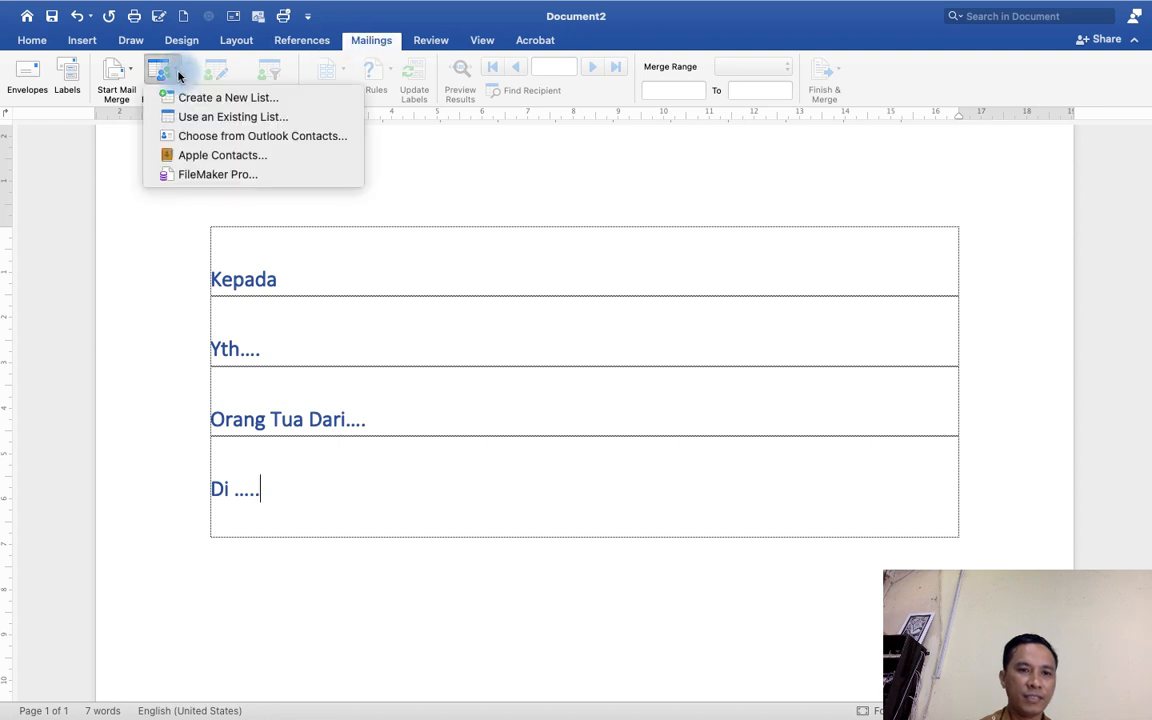
click(225, 118)
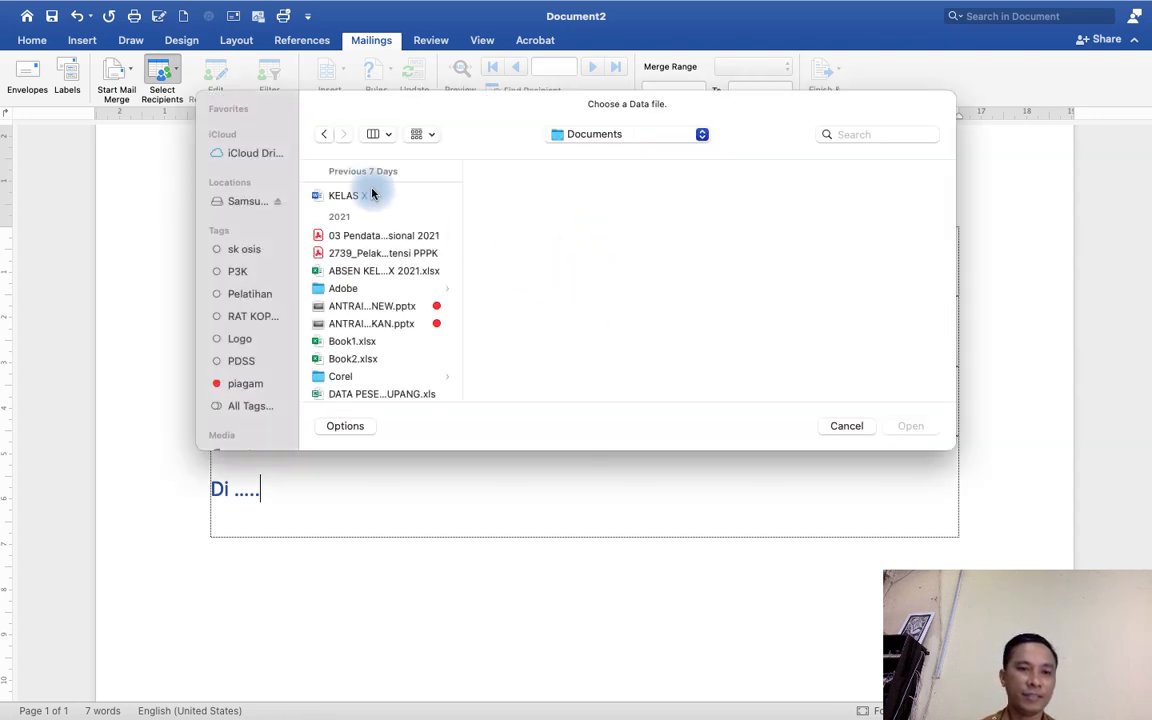
click(240, 204)
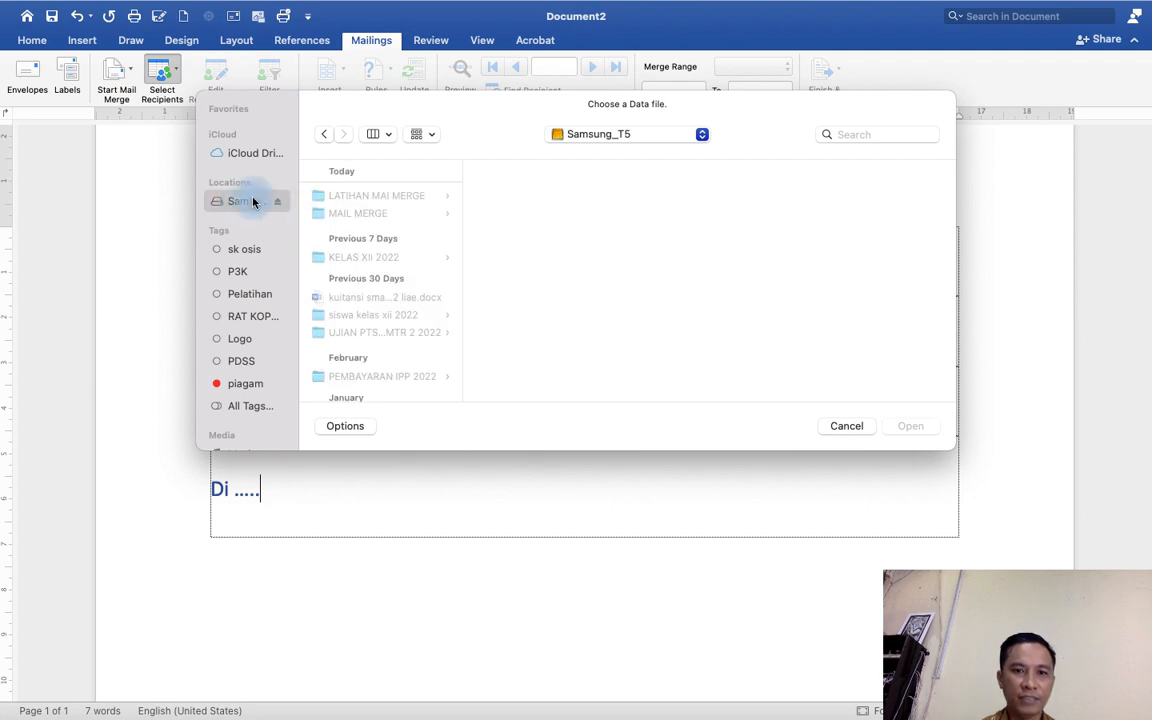
click(348, 214)
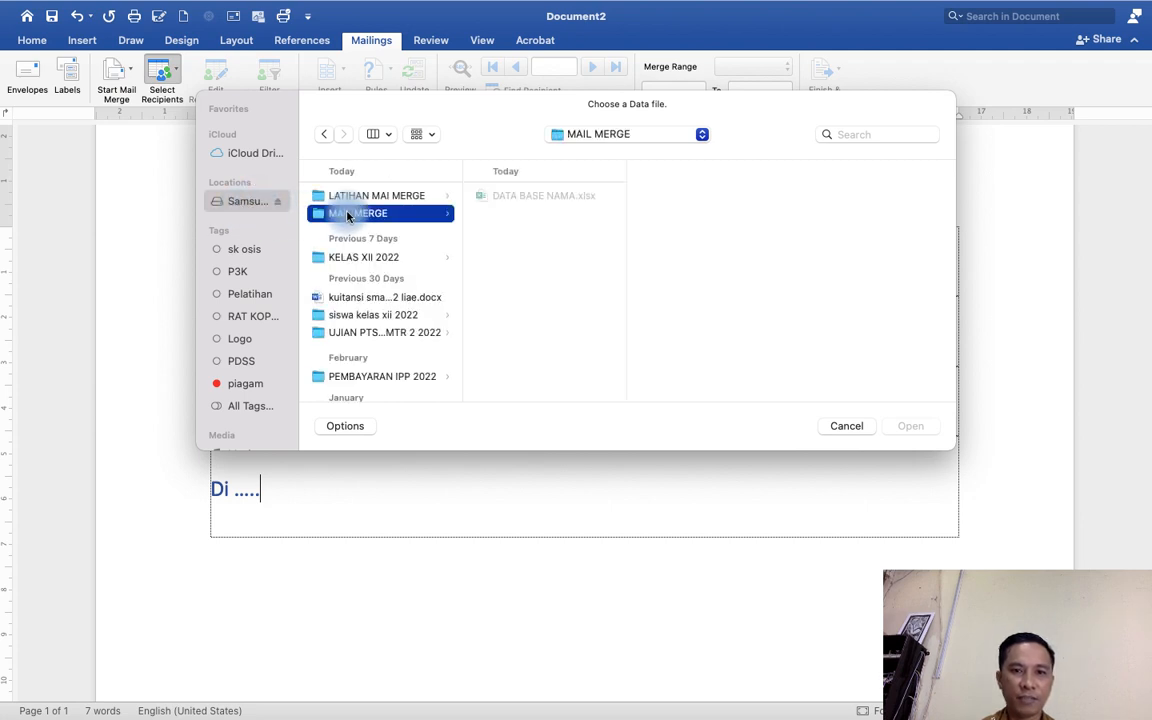
click(532, 195)
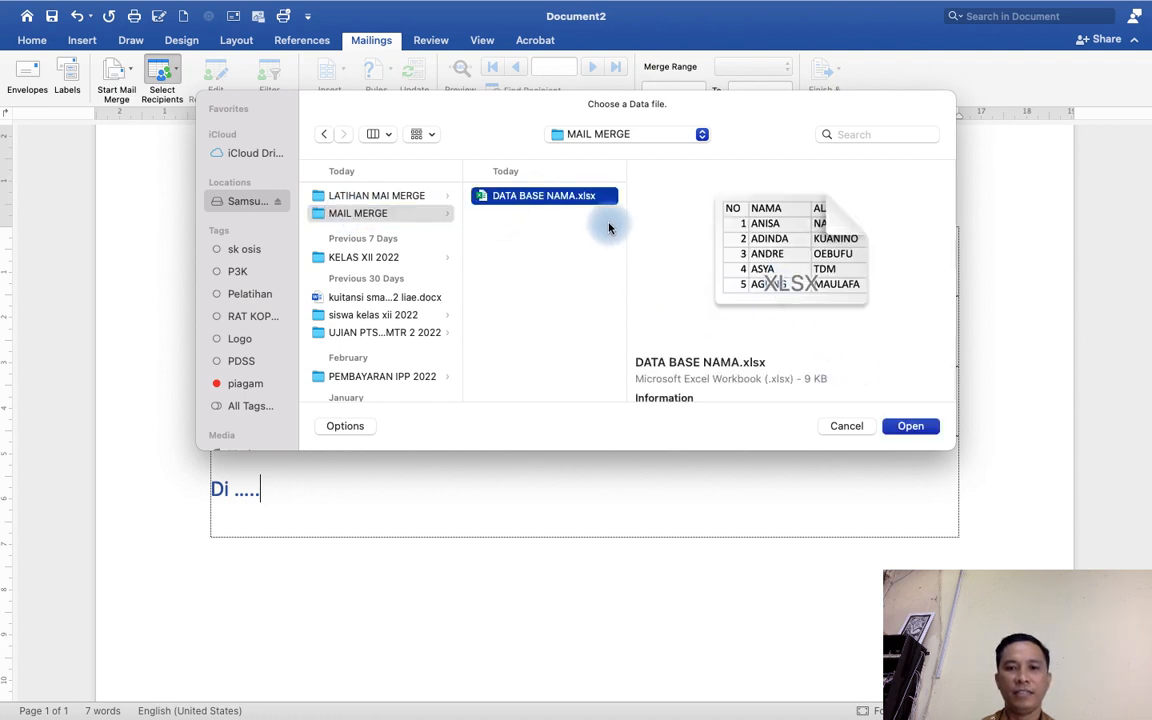
click(911, 430)
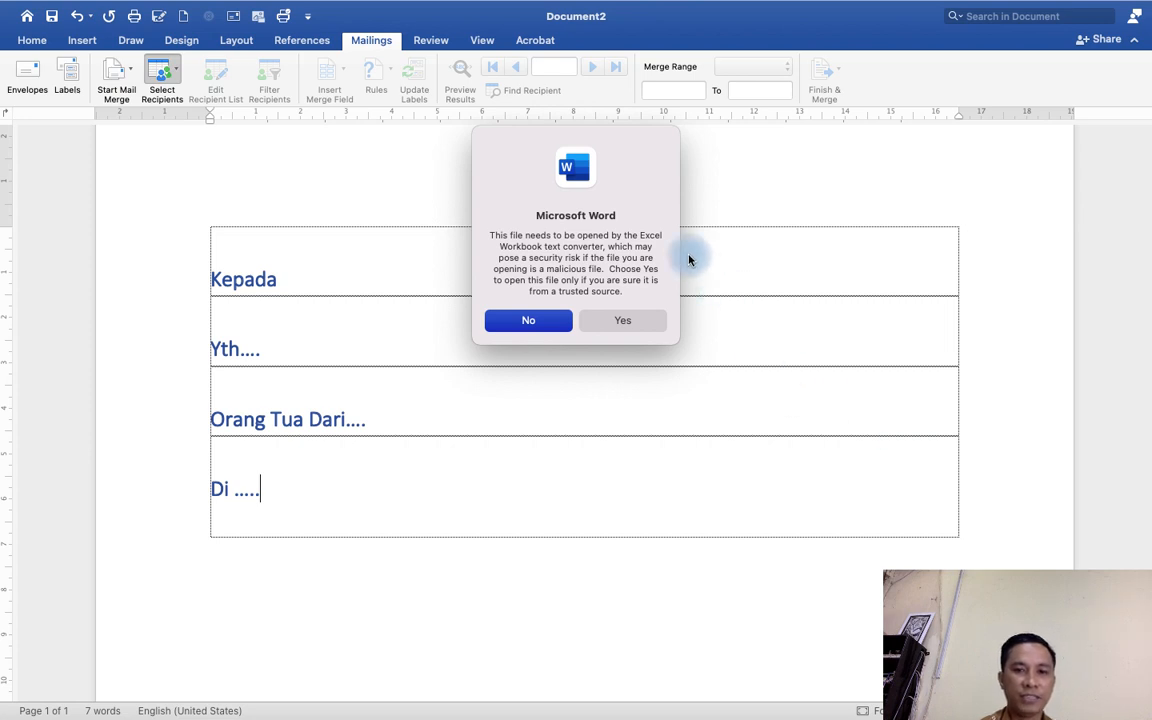
Allow the Excel converter by entering the login keychain password, then open the DATA NAMA worksheet as recipient data.
click(617, 324)
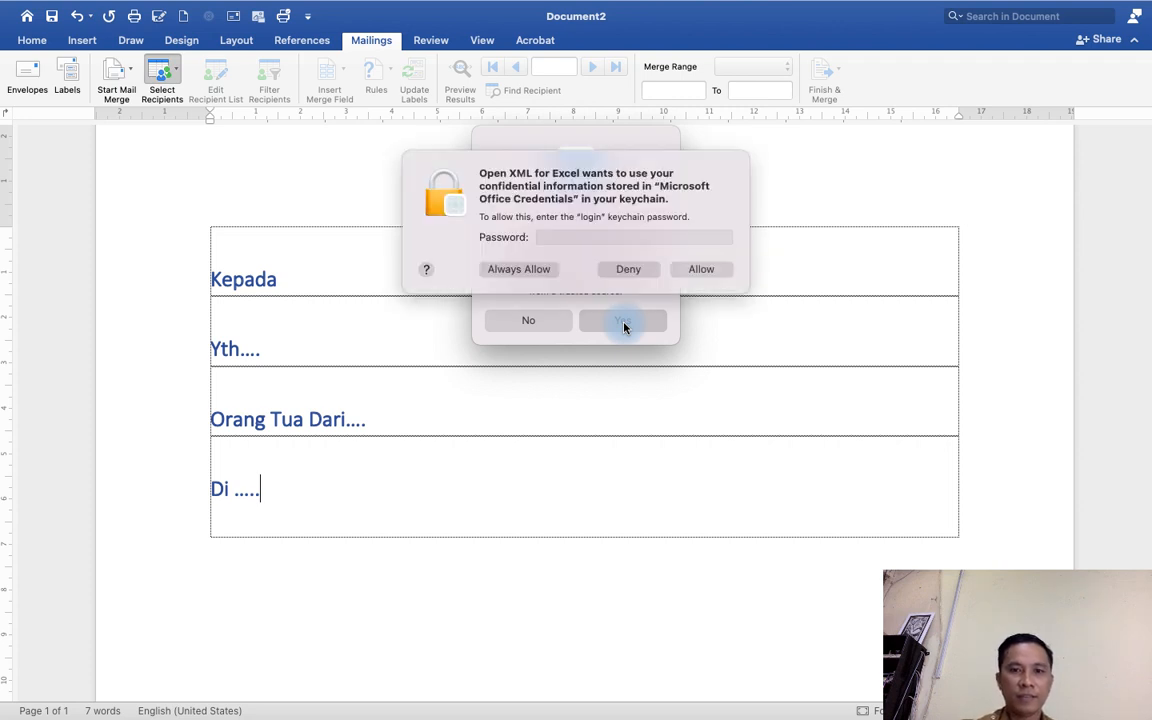
click(600, 236)
text(****)
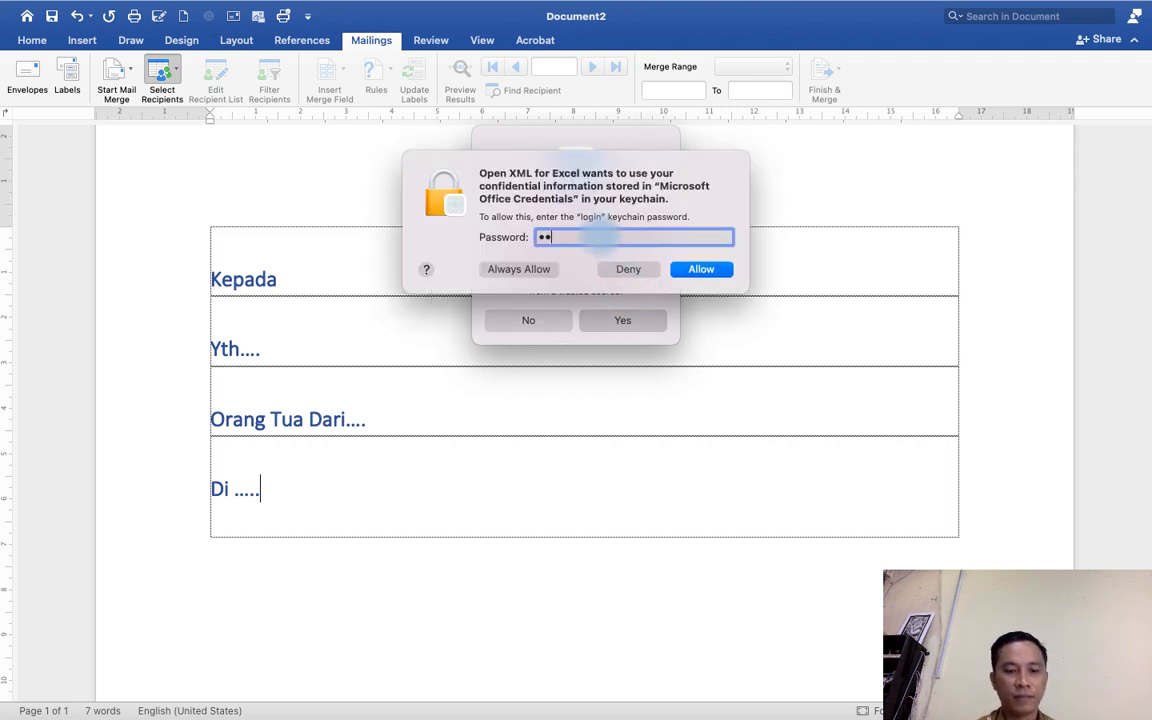
click(700, 269)
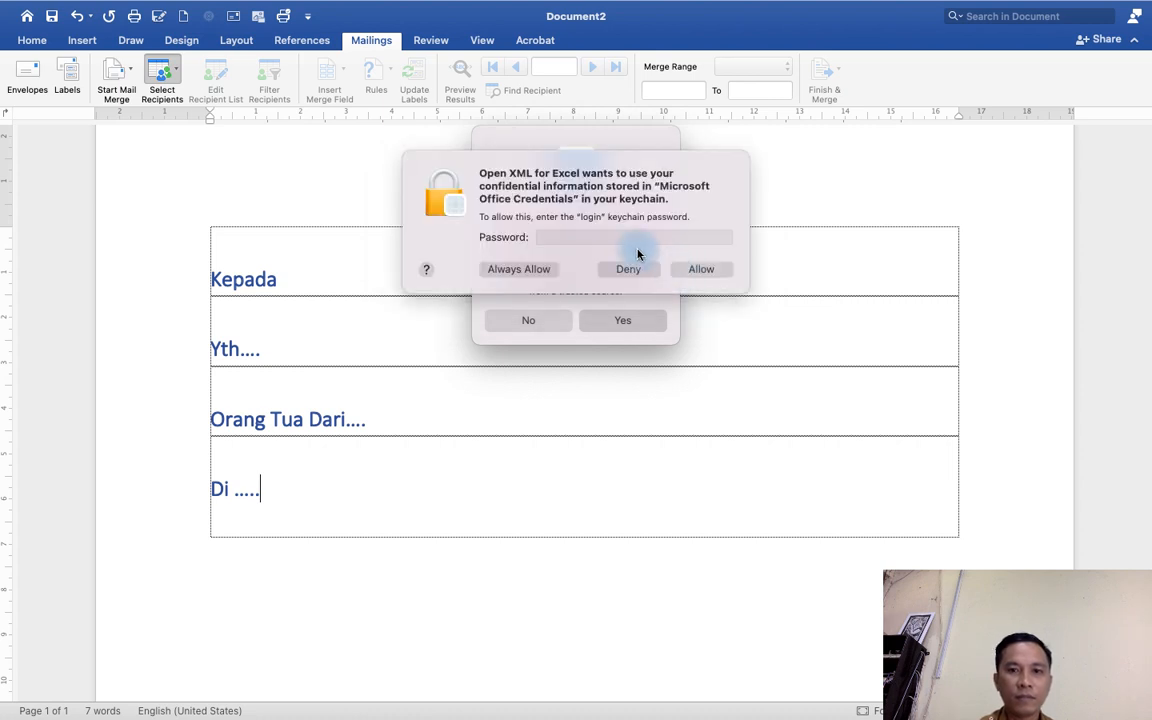
text(****)
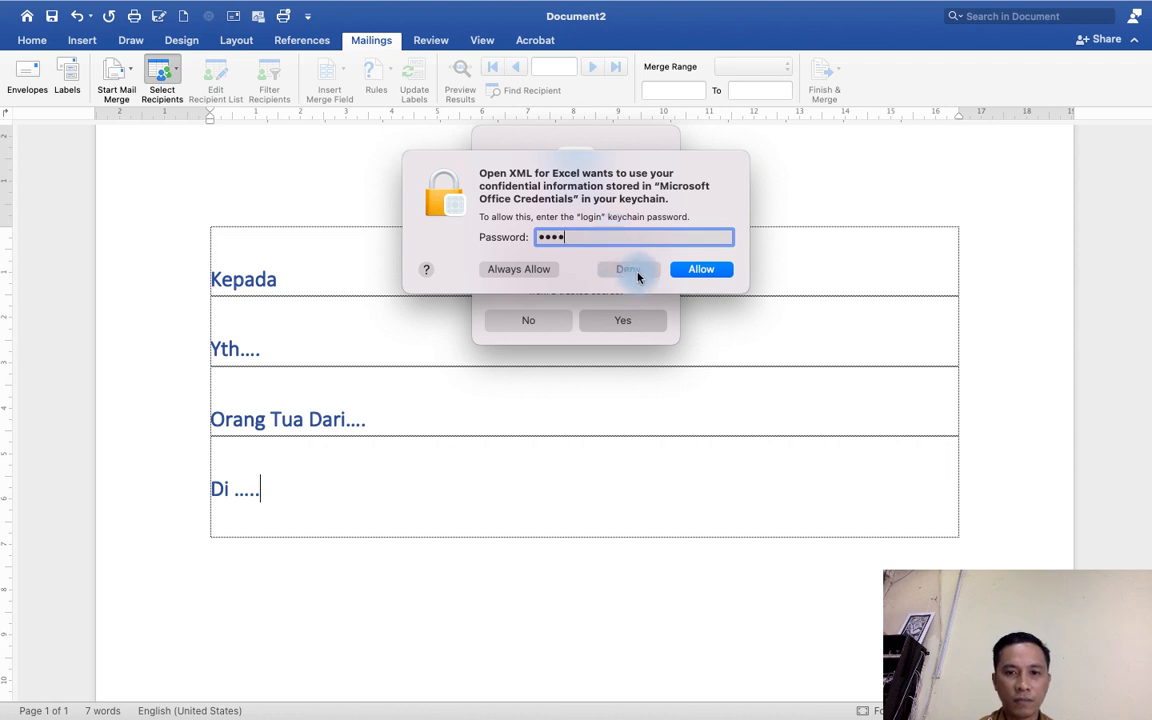
key(Return)
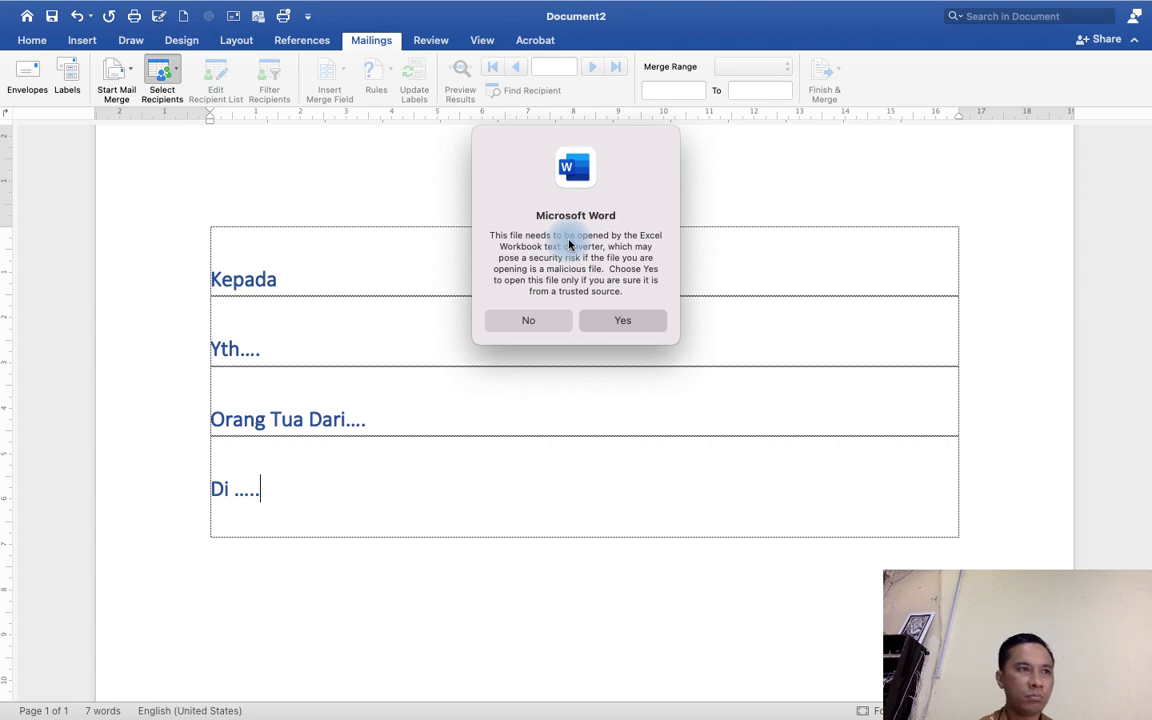
click(541, 323)
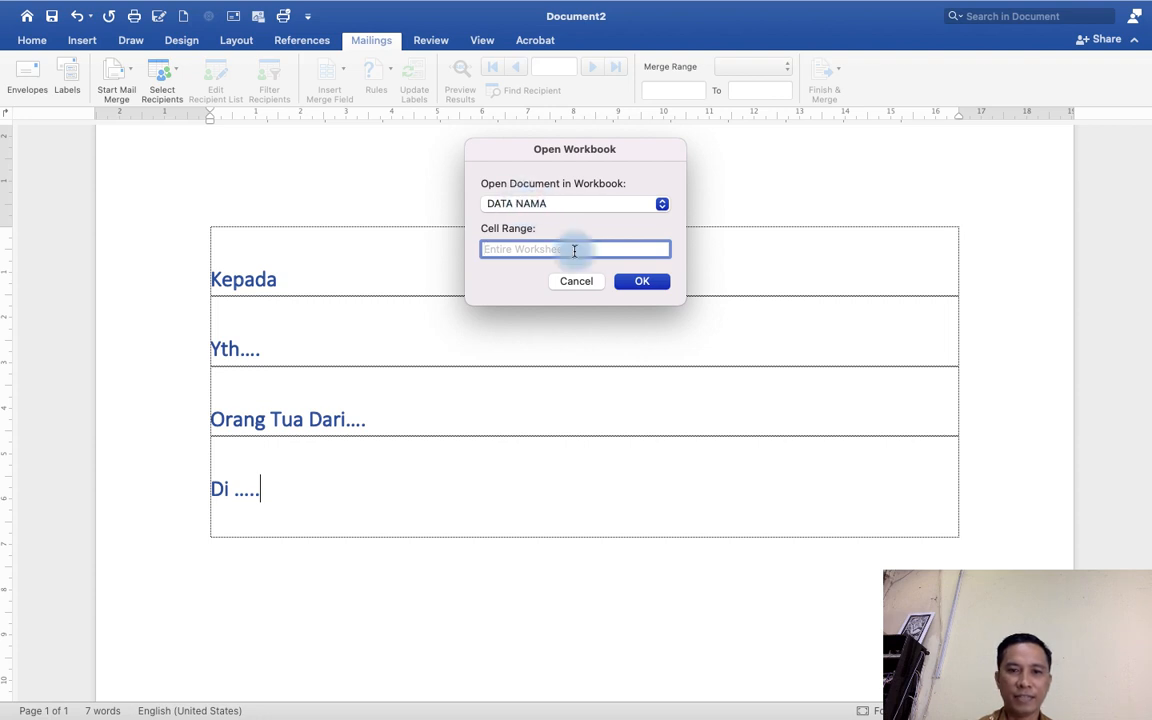
click(640, 284)
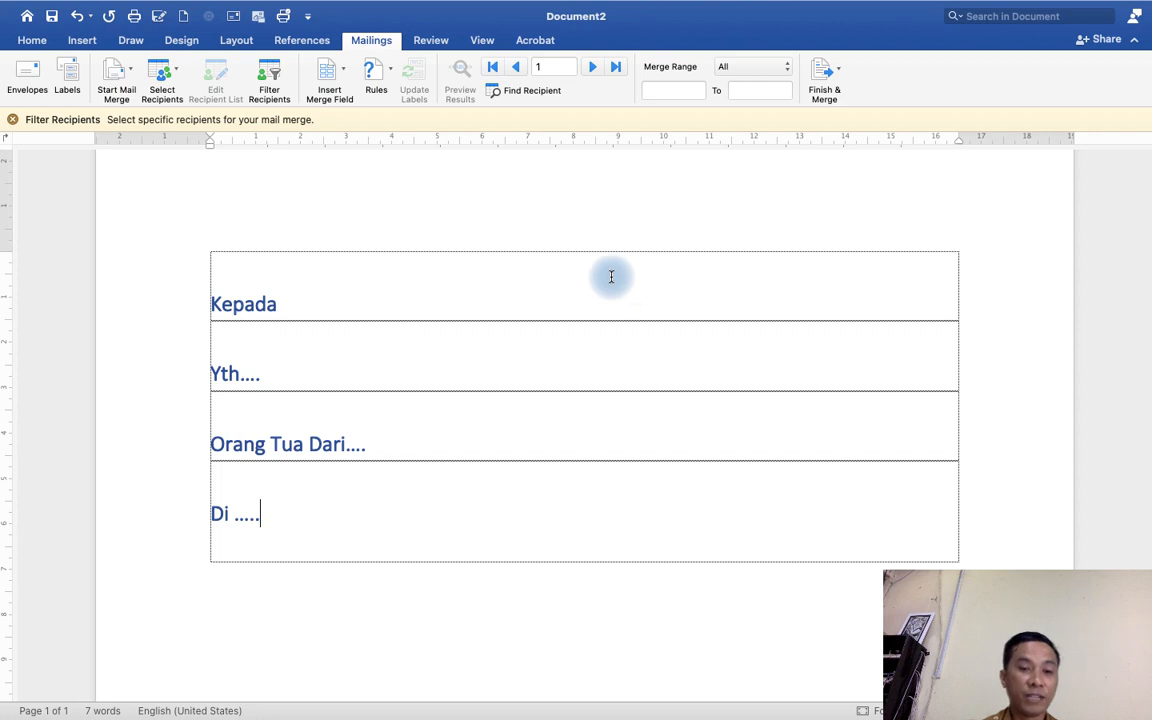
click(330, 358)
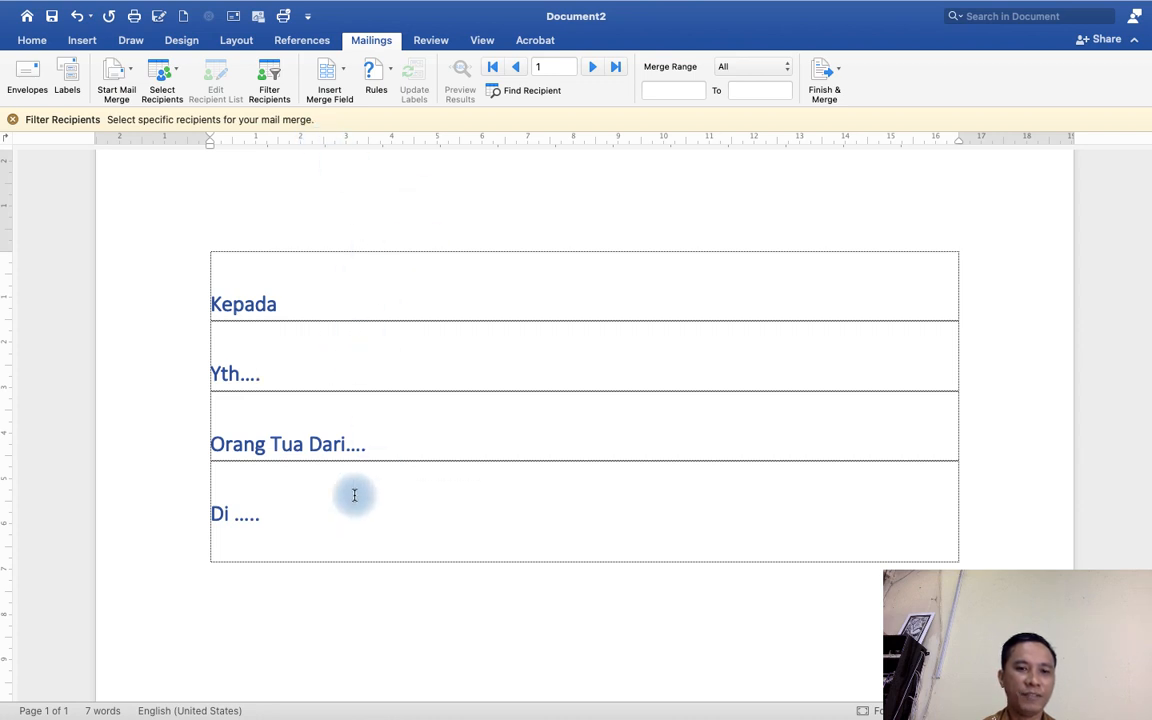
click(398, 447)
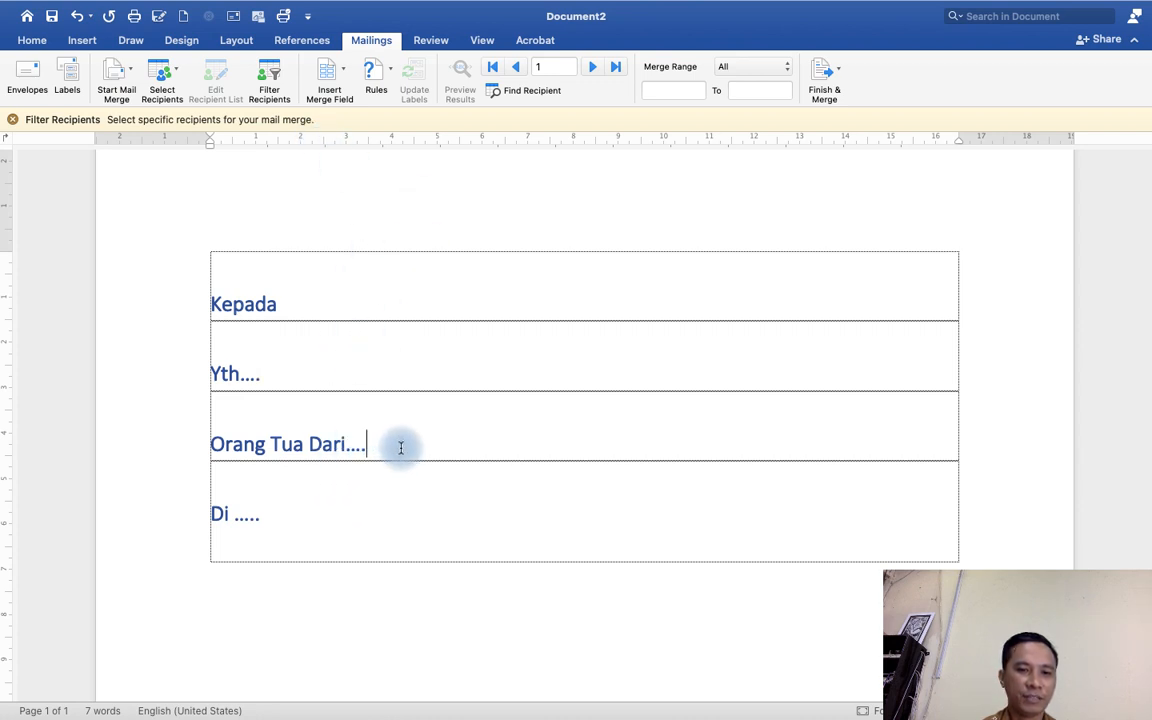
click(281, 379)
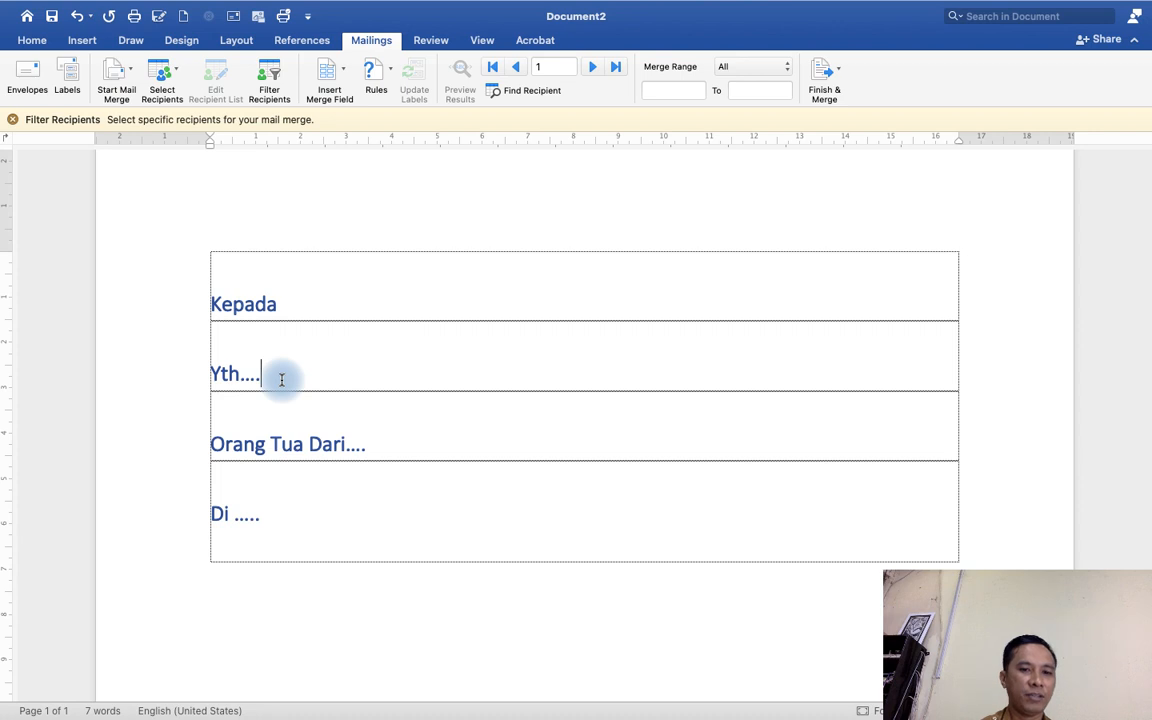
Insert the NAMA_ORANG_TUA merge field after "Yth....".
click(362, 42)
click(360, 42)
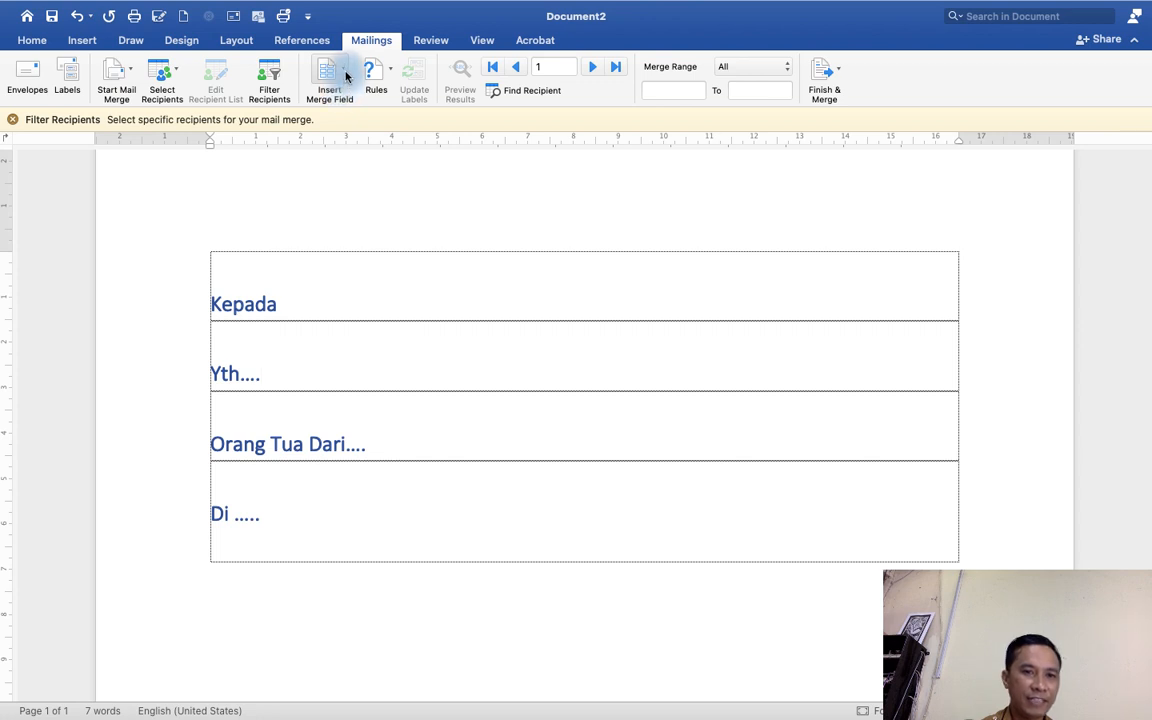
click(345, 76)
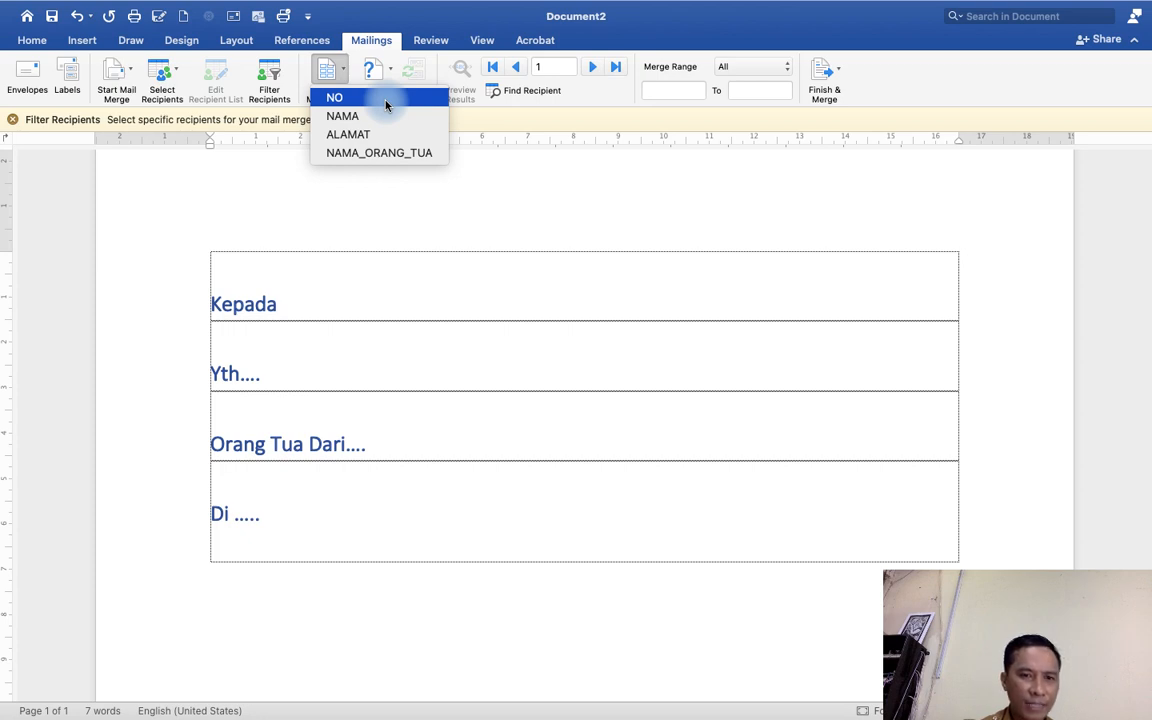
click(384, 153)
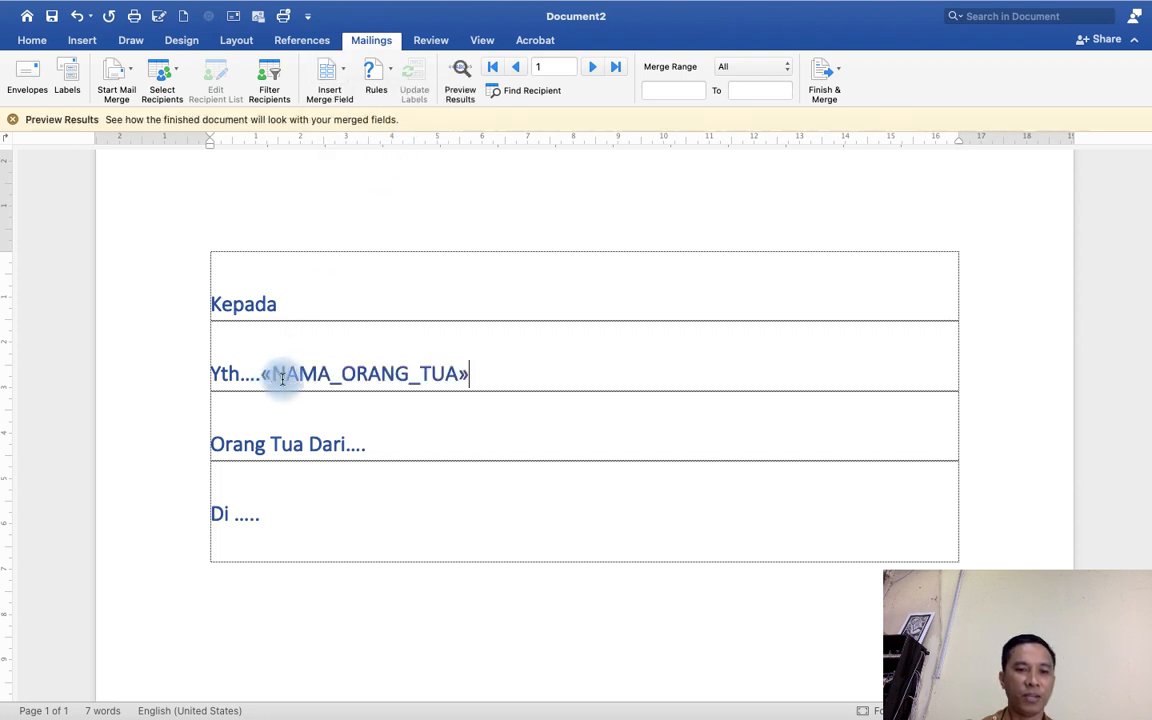
Insert the NAMA merge field after "Orang Tua Dari....".
click(381, 446)
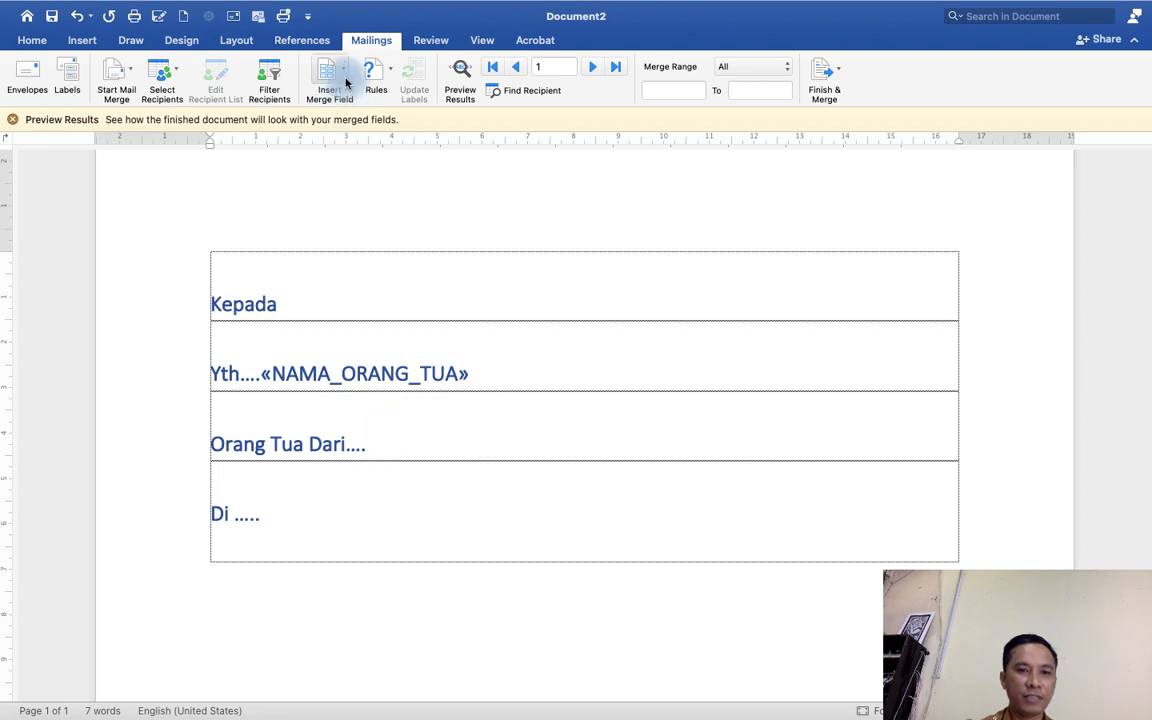
click(345, 70)
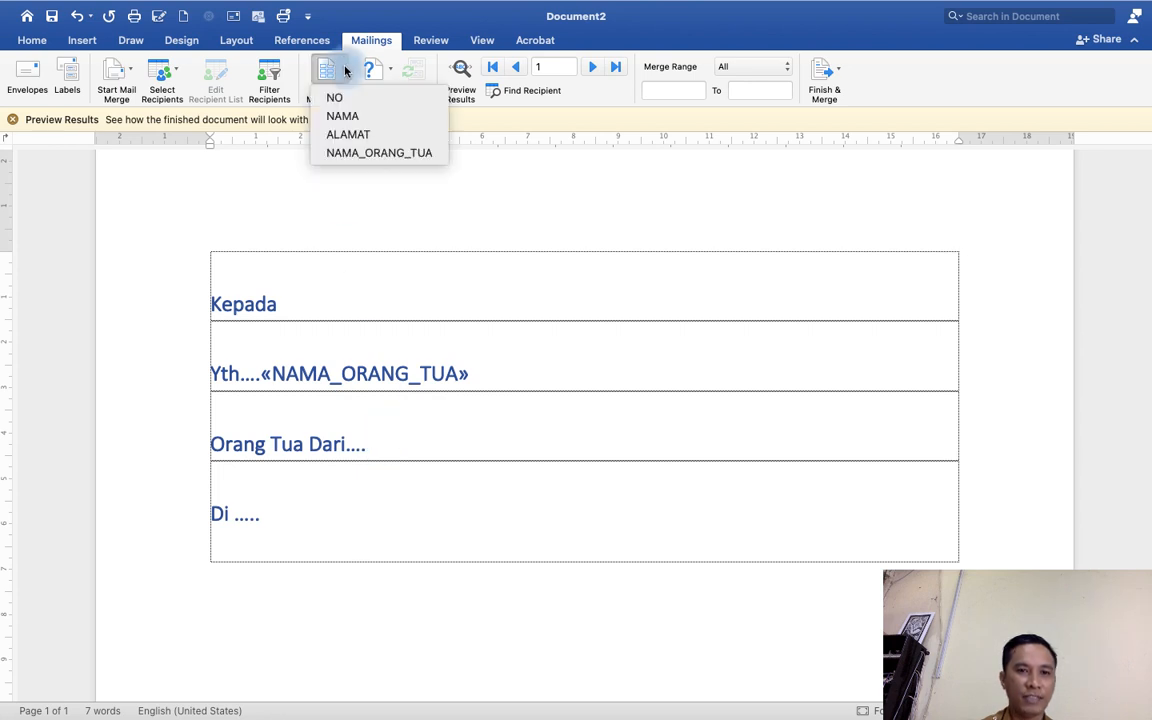
click(355, 117)
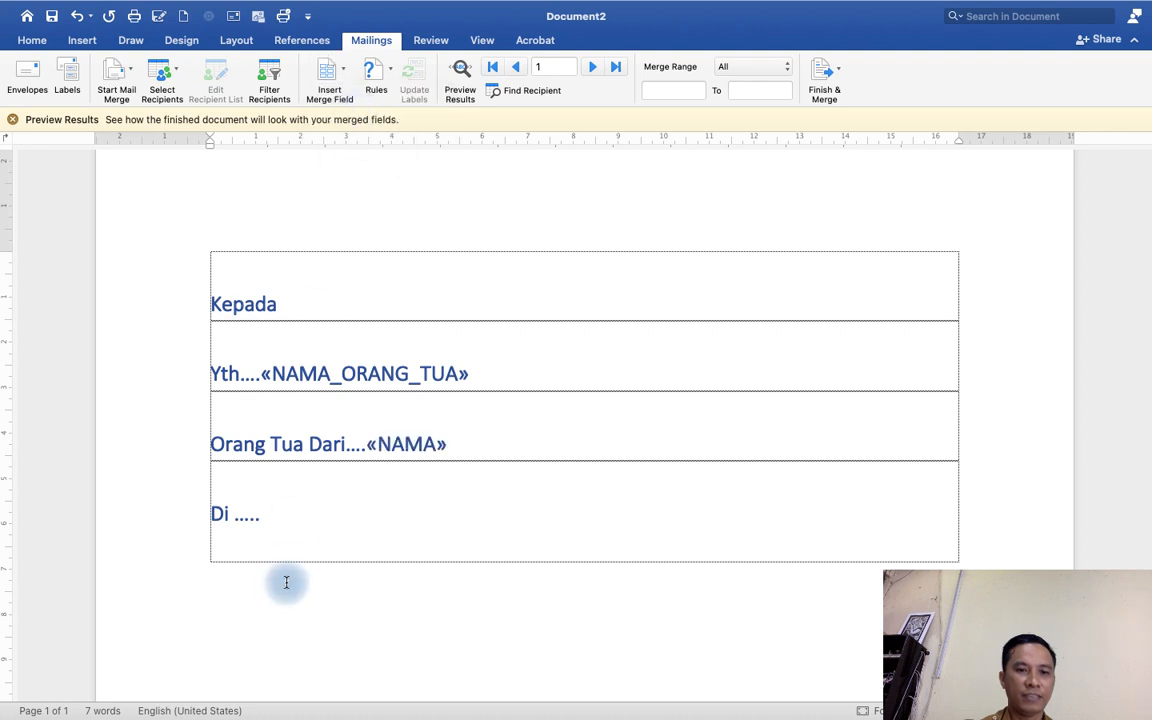
Insert the ALAMAT merge field after "Di .....".
click(278, 512)
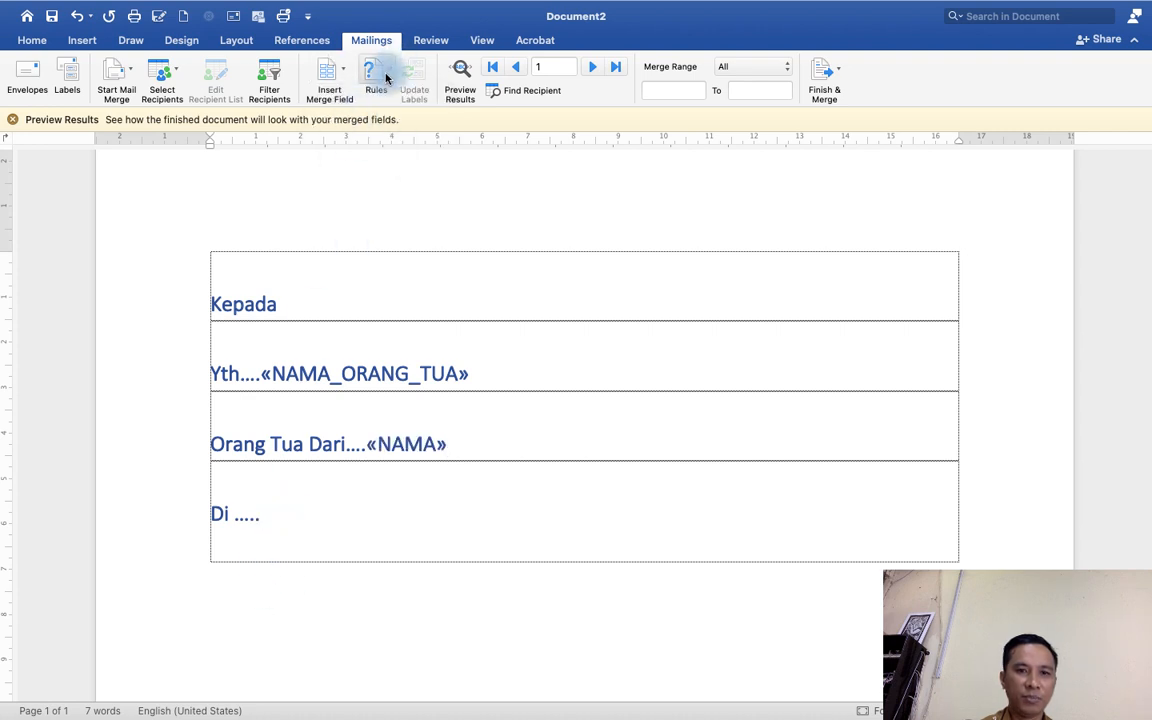
click(347, 77)
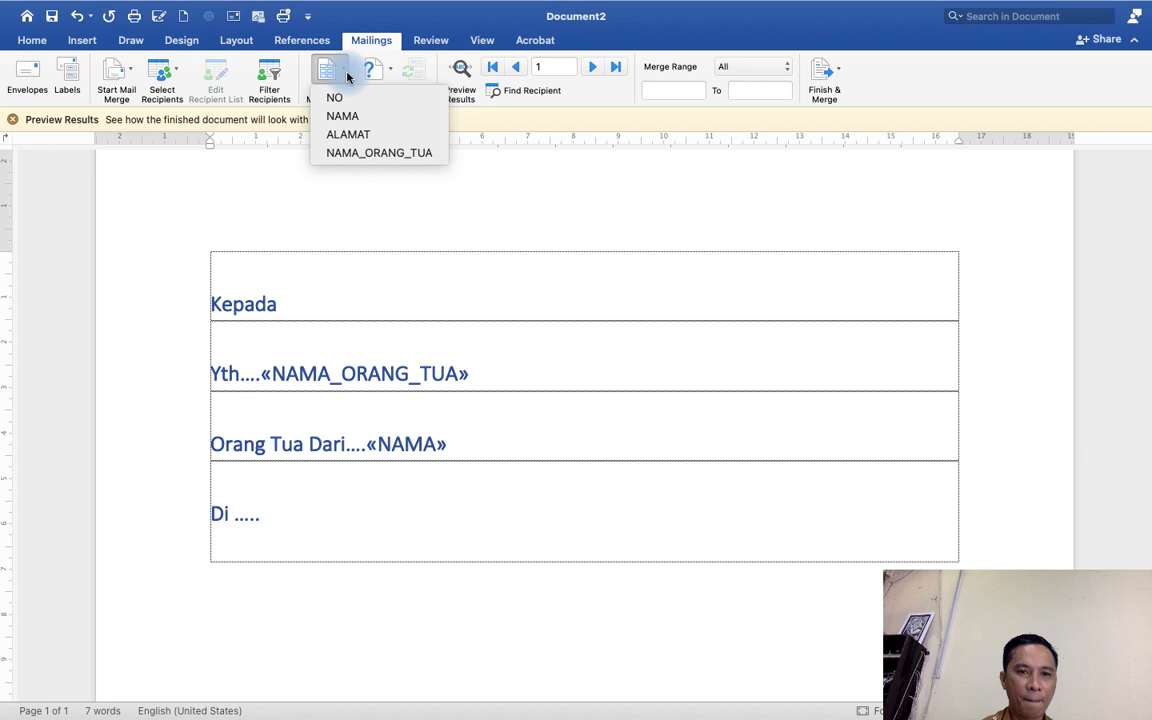
click(352, 134)
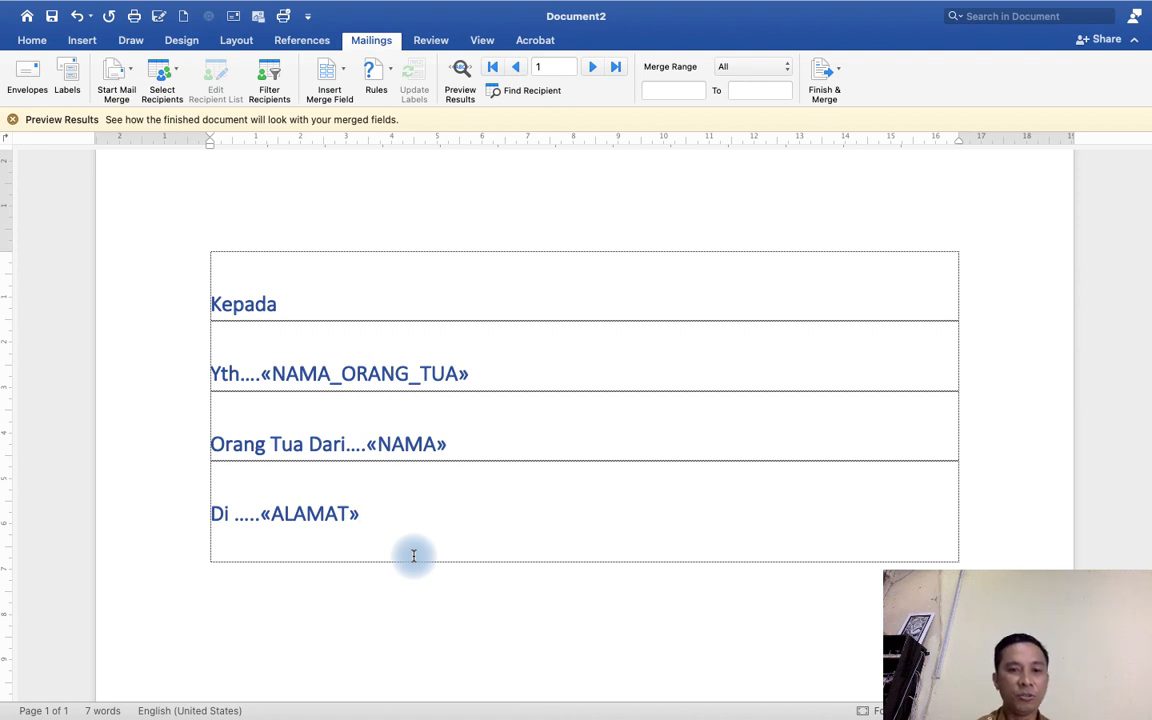
Preview the merged results and step through the recipient records one by one.
click(462, 87)
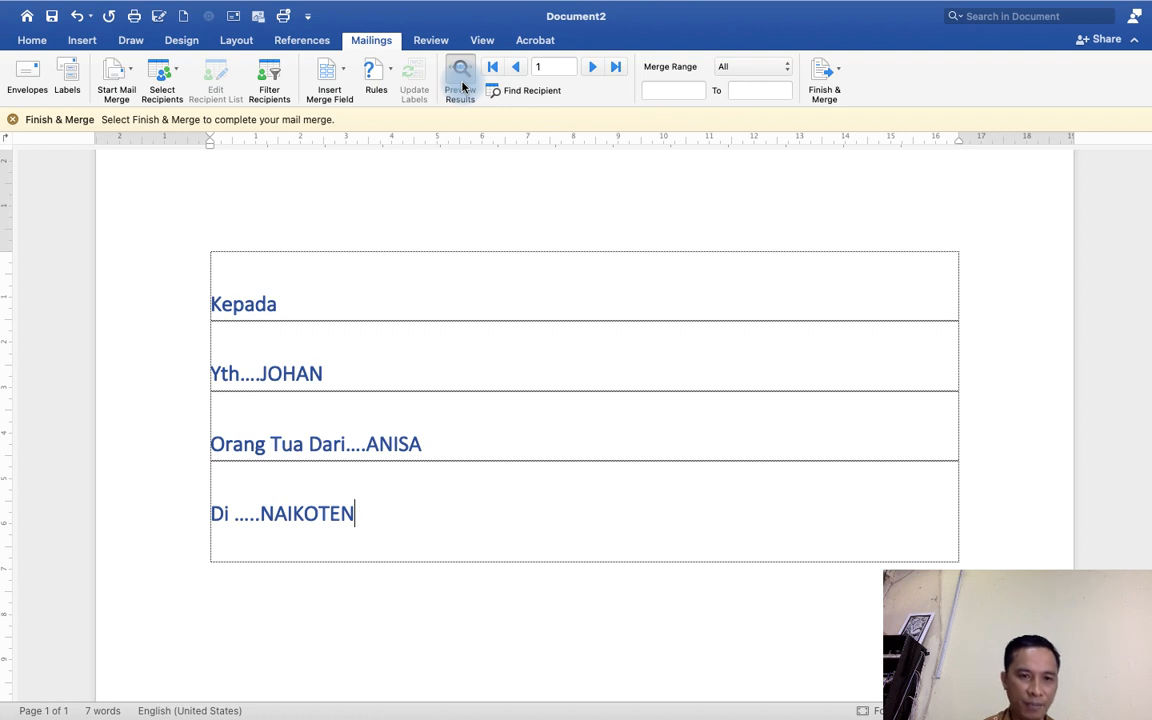
click(593, 67)
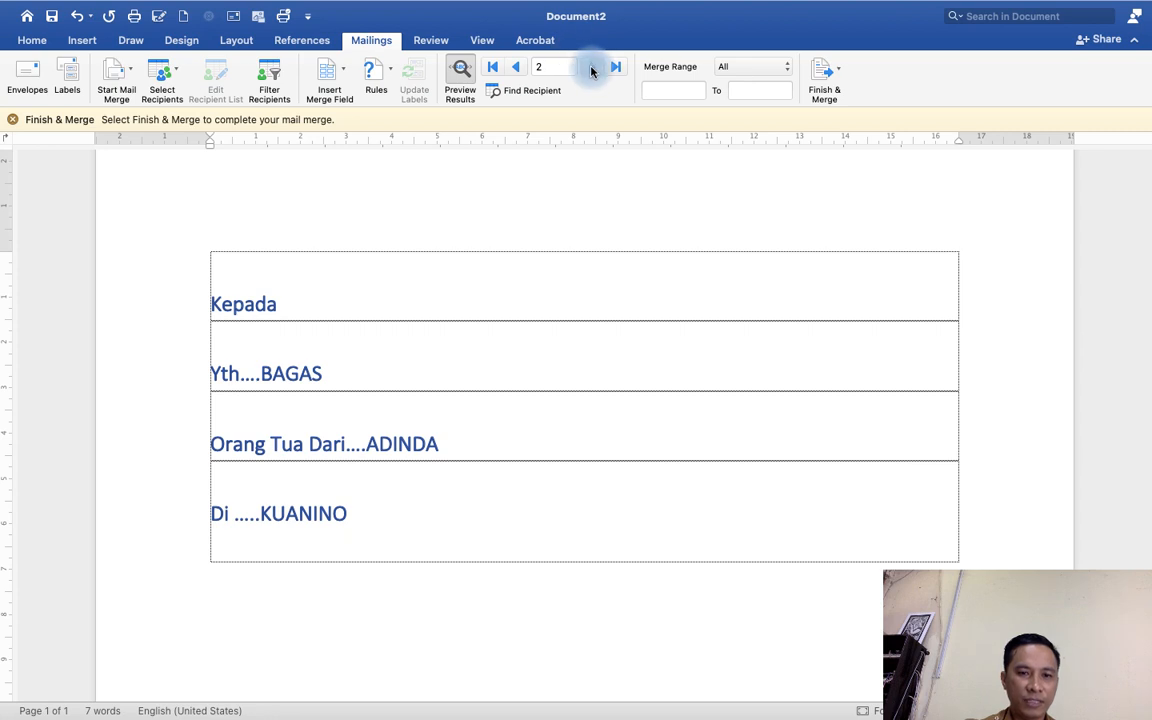
click(592, 67)
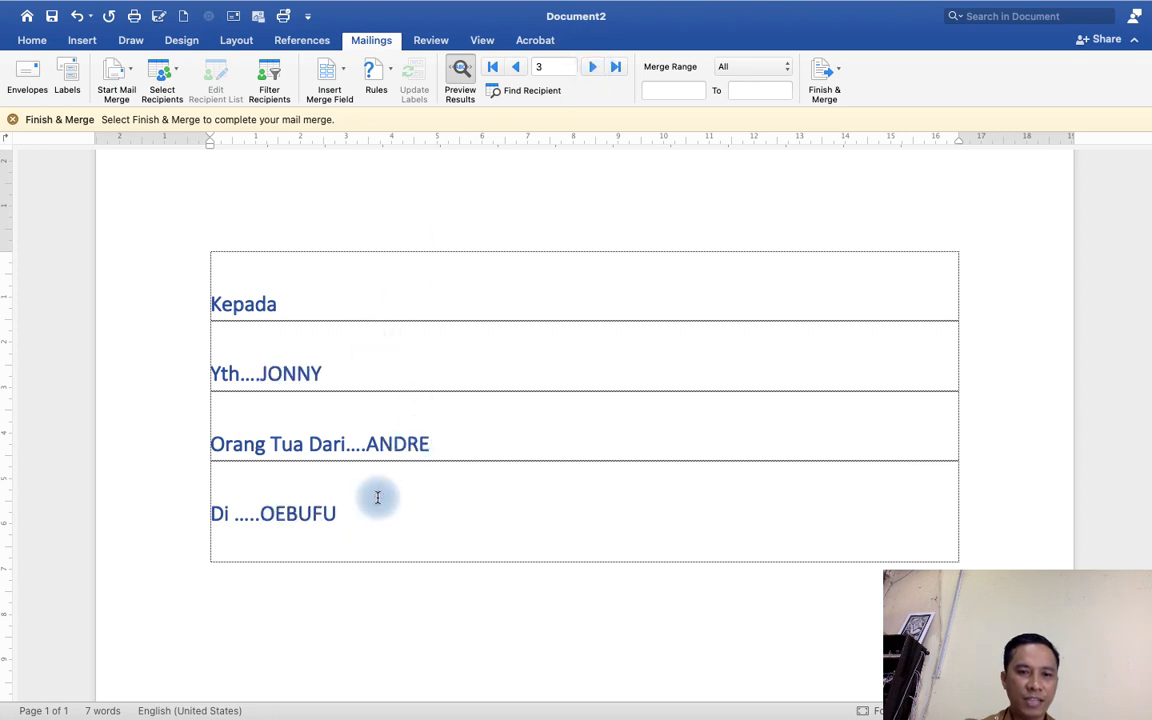
click(592, 67)
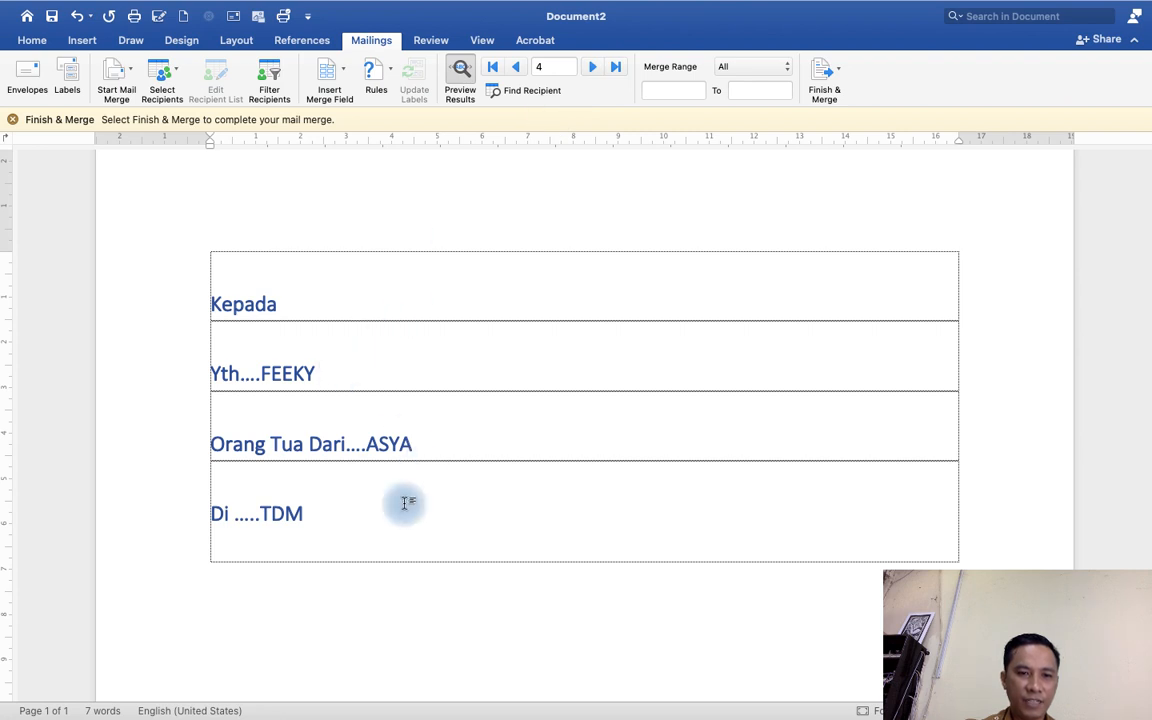
click(591, 67)
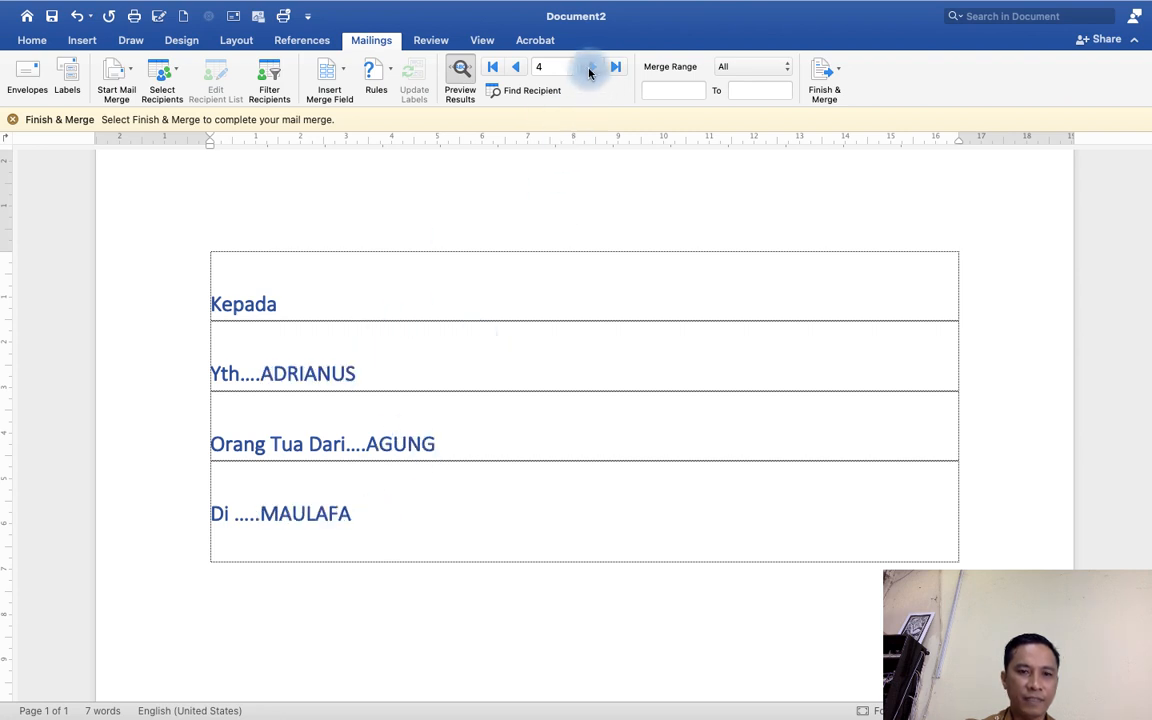
click(392, 428)
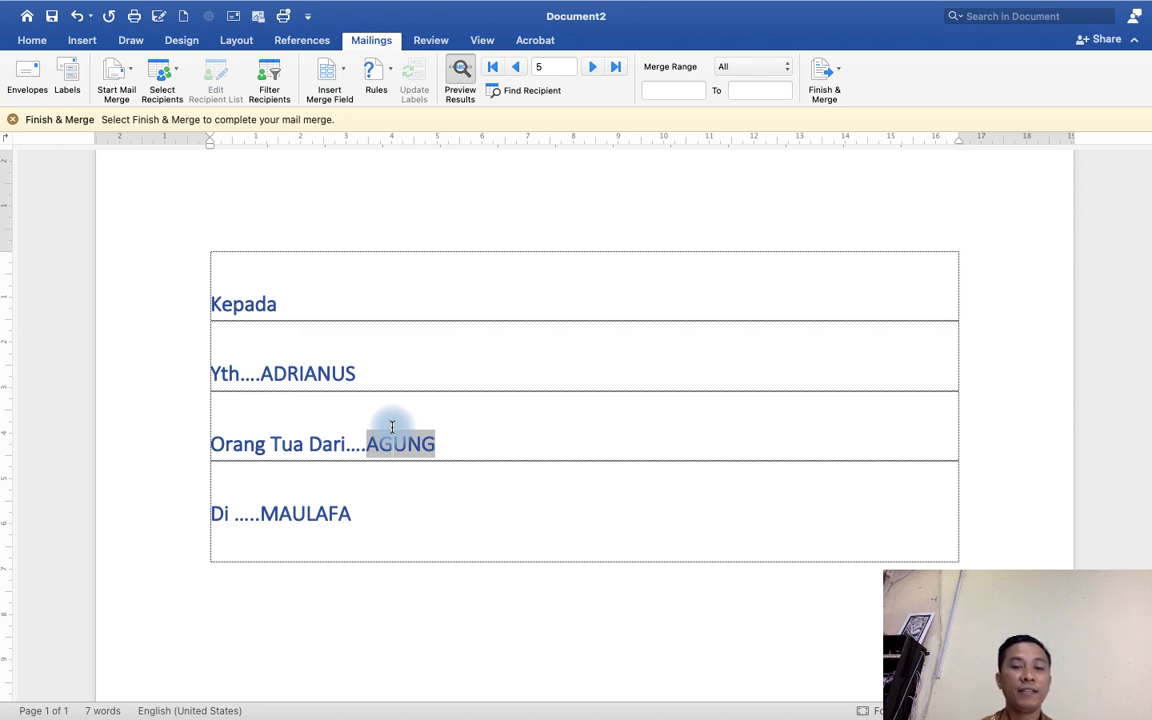
Save the document as DATA SURAT in the MAIL MERGE folder.
click(51, 20)
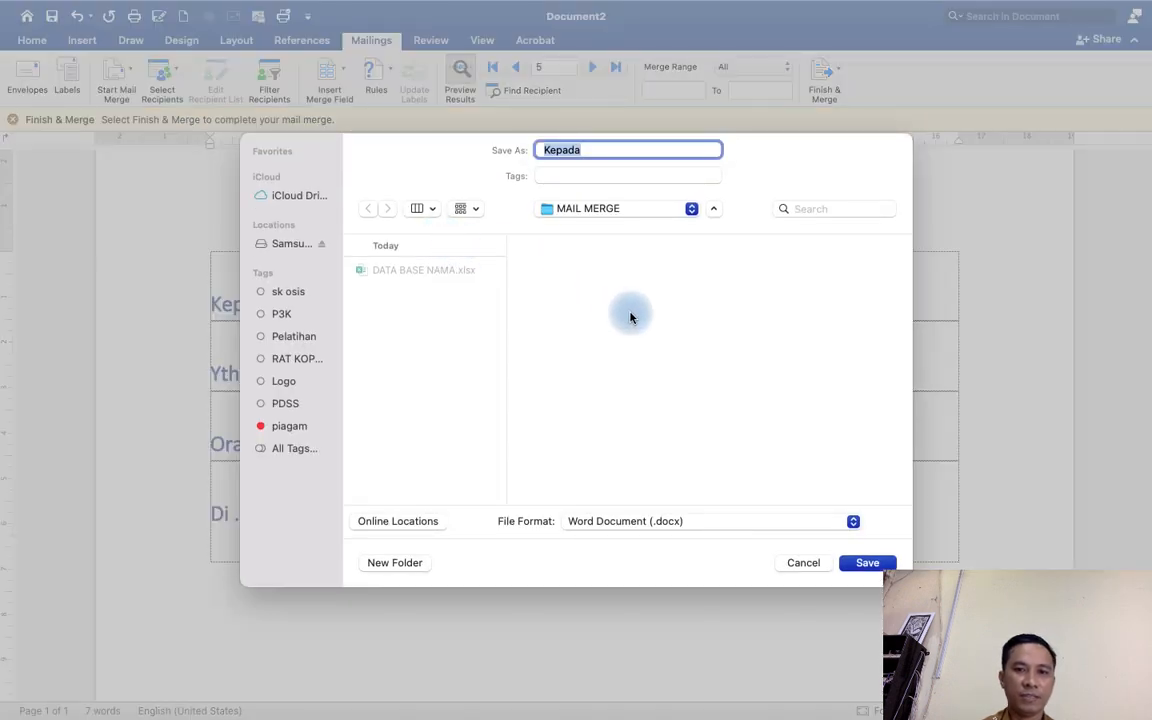
text(da)
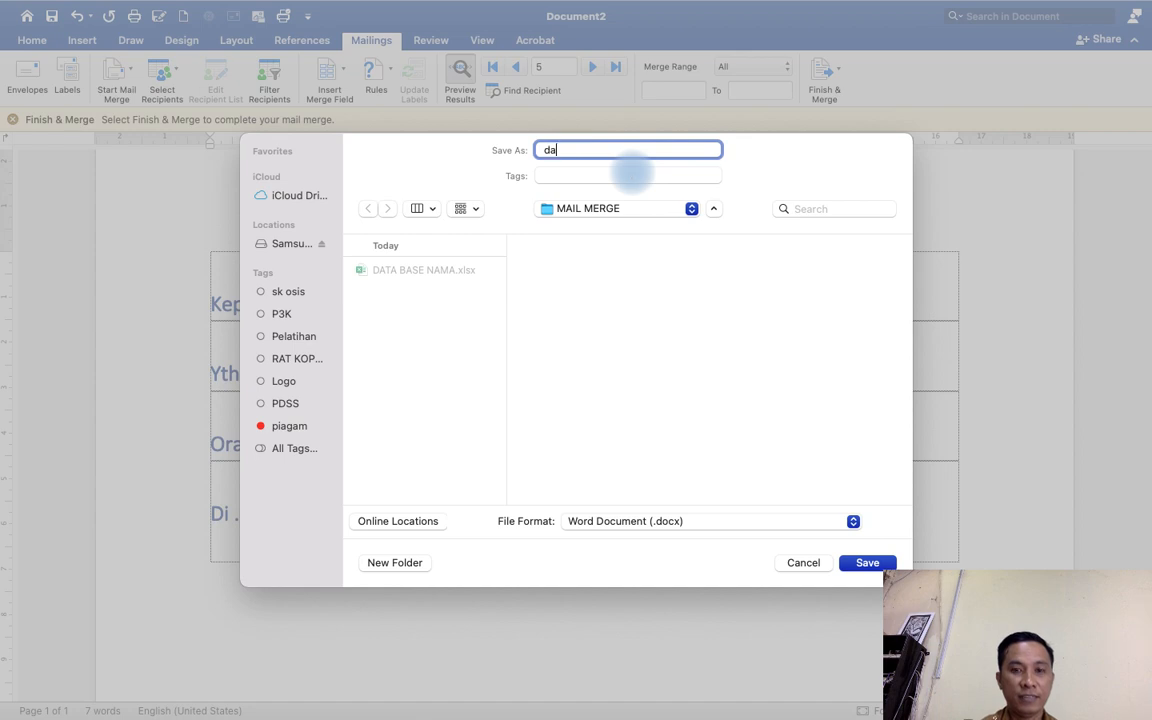
text(ta)
key(BackSpace)
key(BackSpace)
key(BackSpace)
key(BackSpace)
text(DAT)
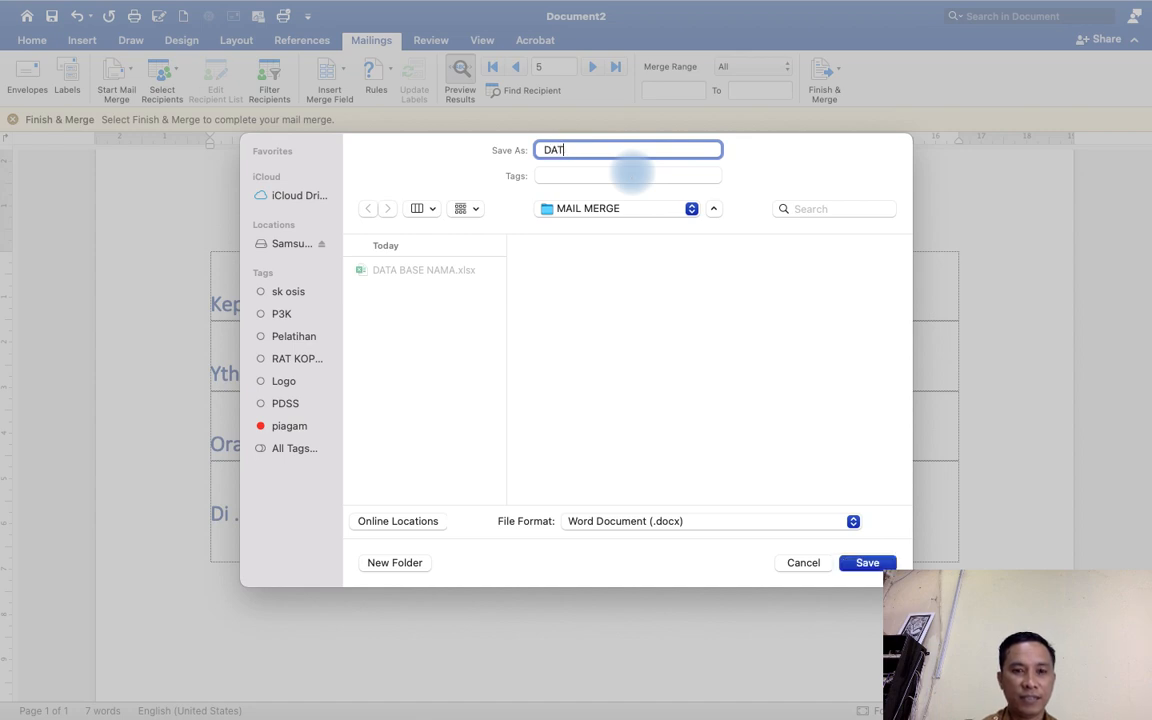
text(A SURAT)
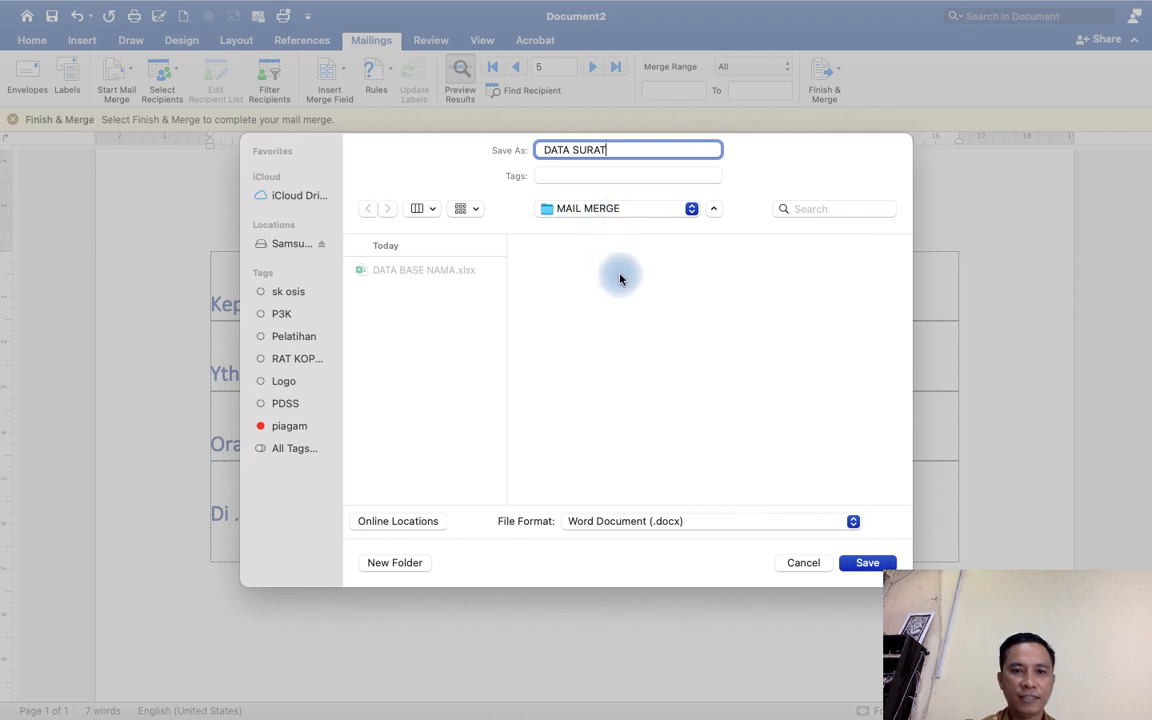
click(862, 563)
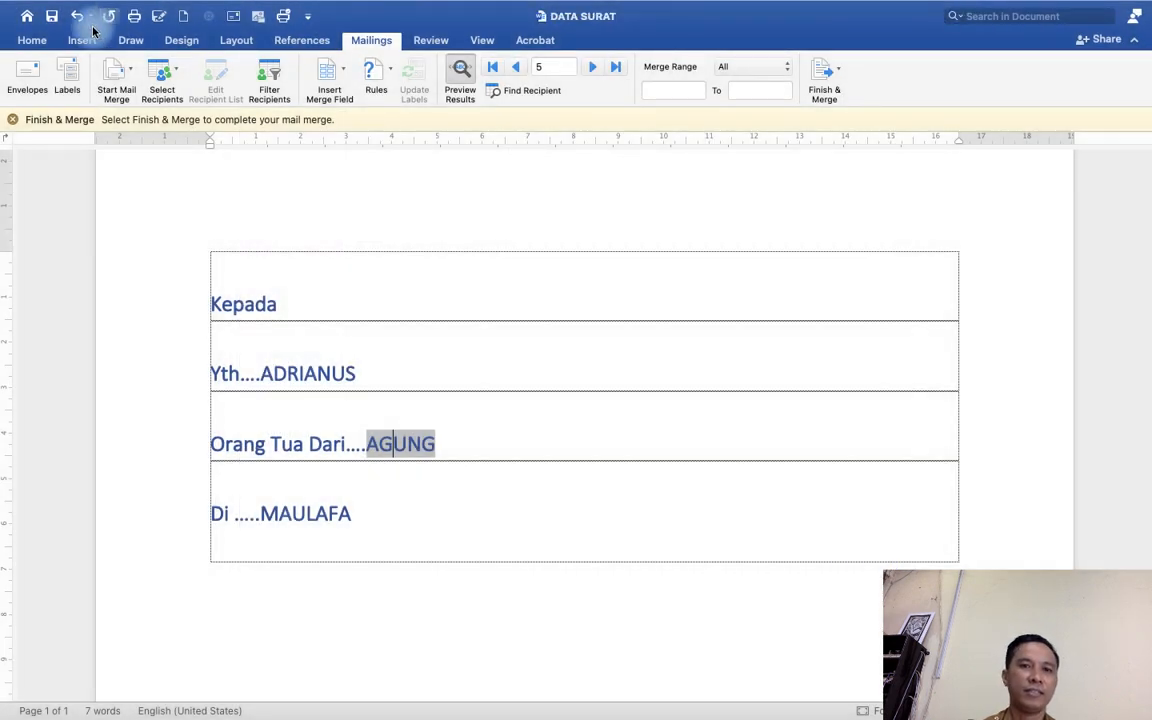
Switch to Excel and open the recent workbook DATA BASE NAMA.
mouse_move(4, 3)
click(17, 38)
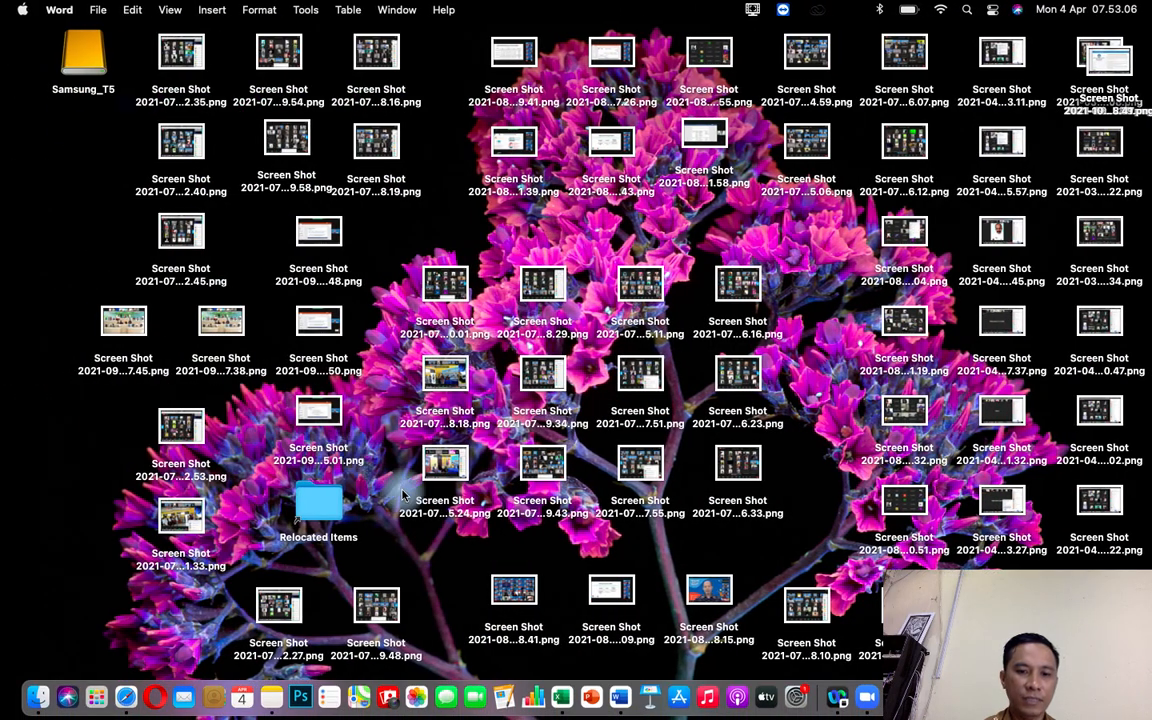
click(561, 695)
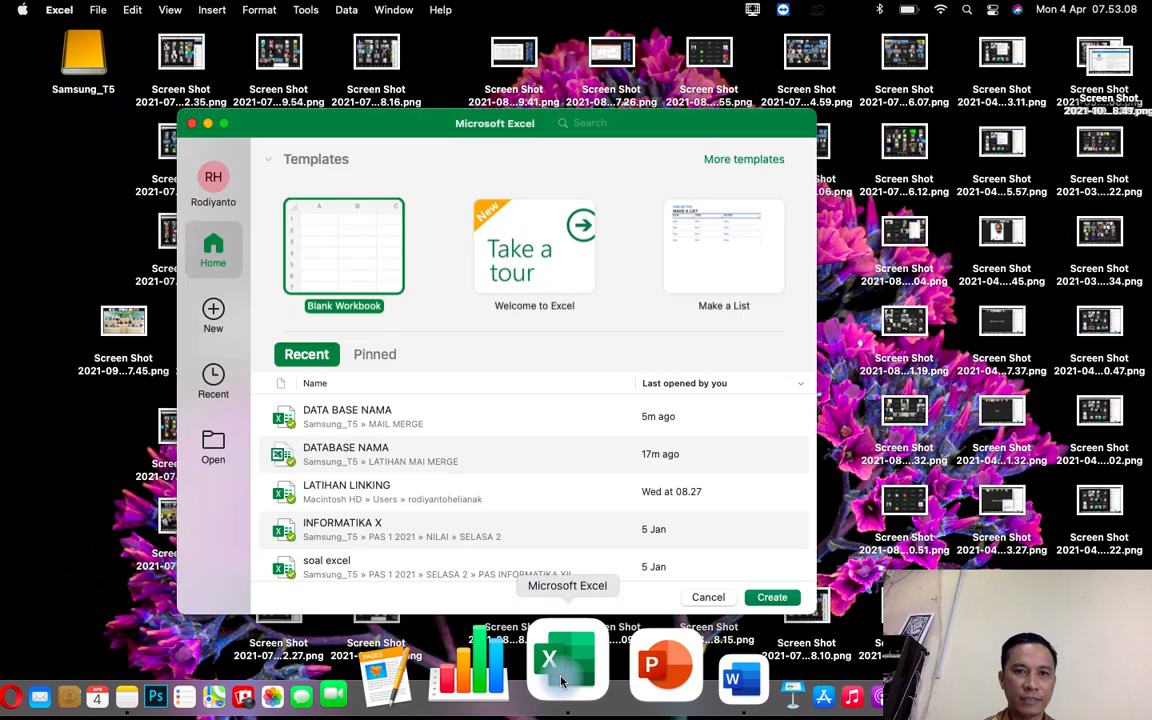
double_click(373, 412)
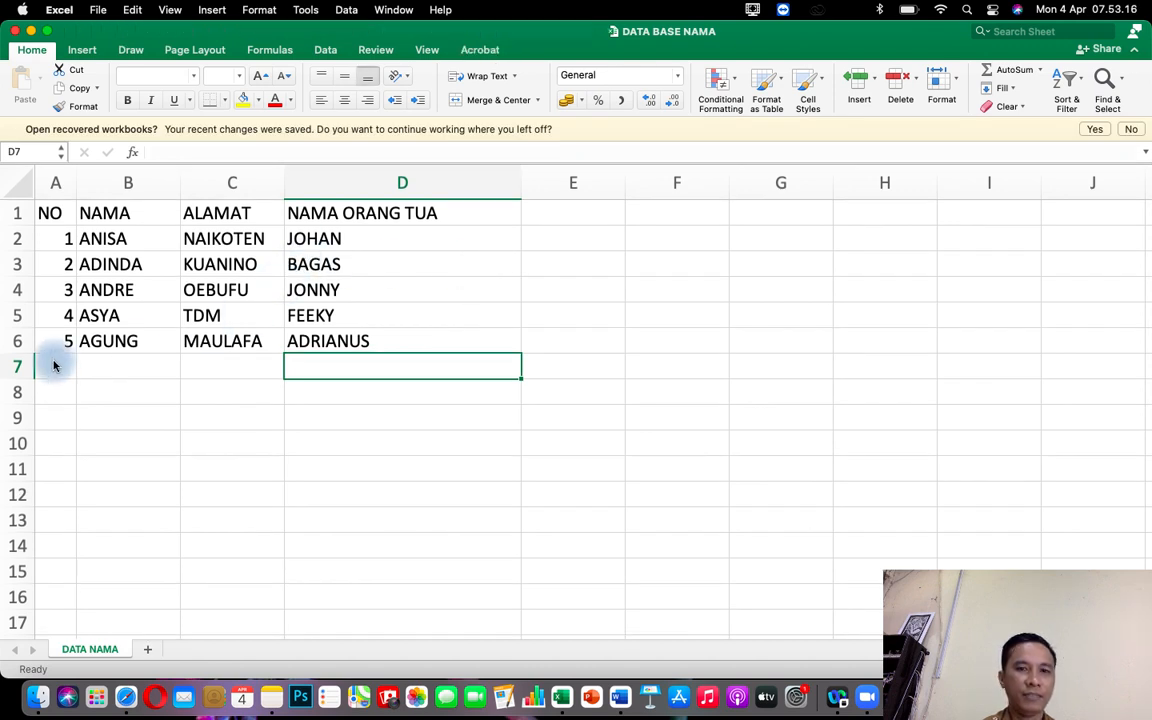
Continue the NO column with the numbers 6 to 10 in rows 7 to 11.
click(54, 365)
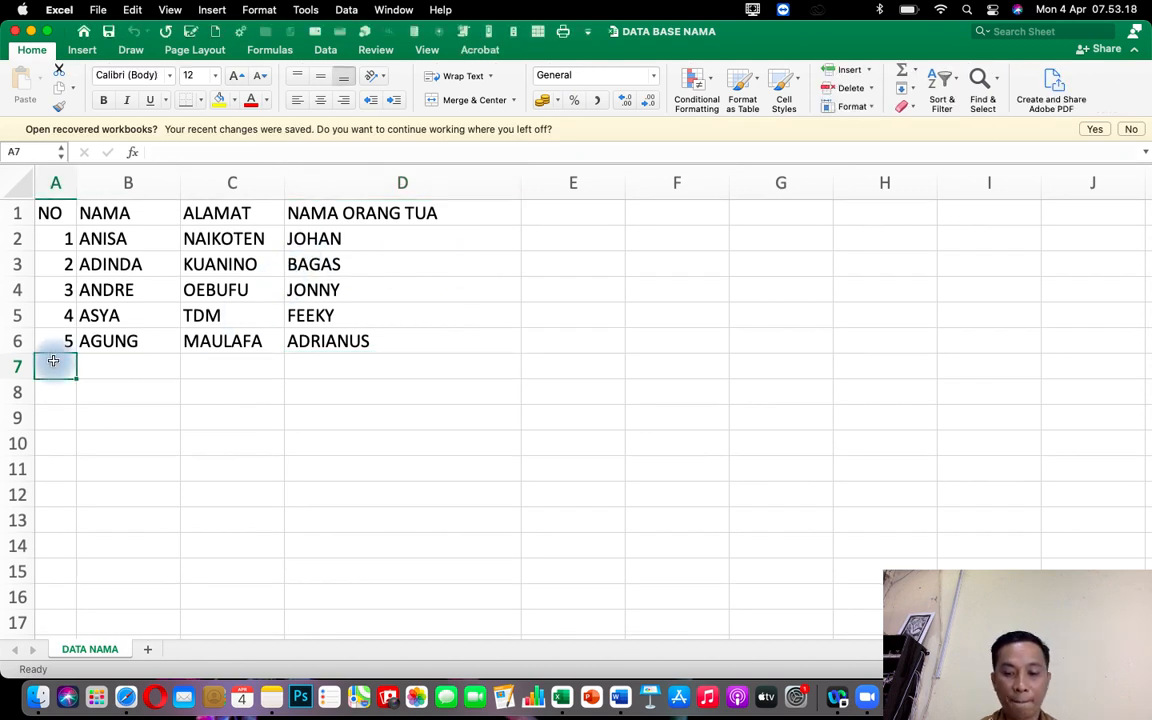
text(6)
key(Return)
text(7)
key(Return)
text(8)
key(Return)
text(9)
key(Return)
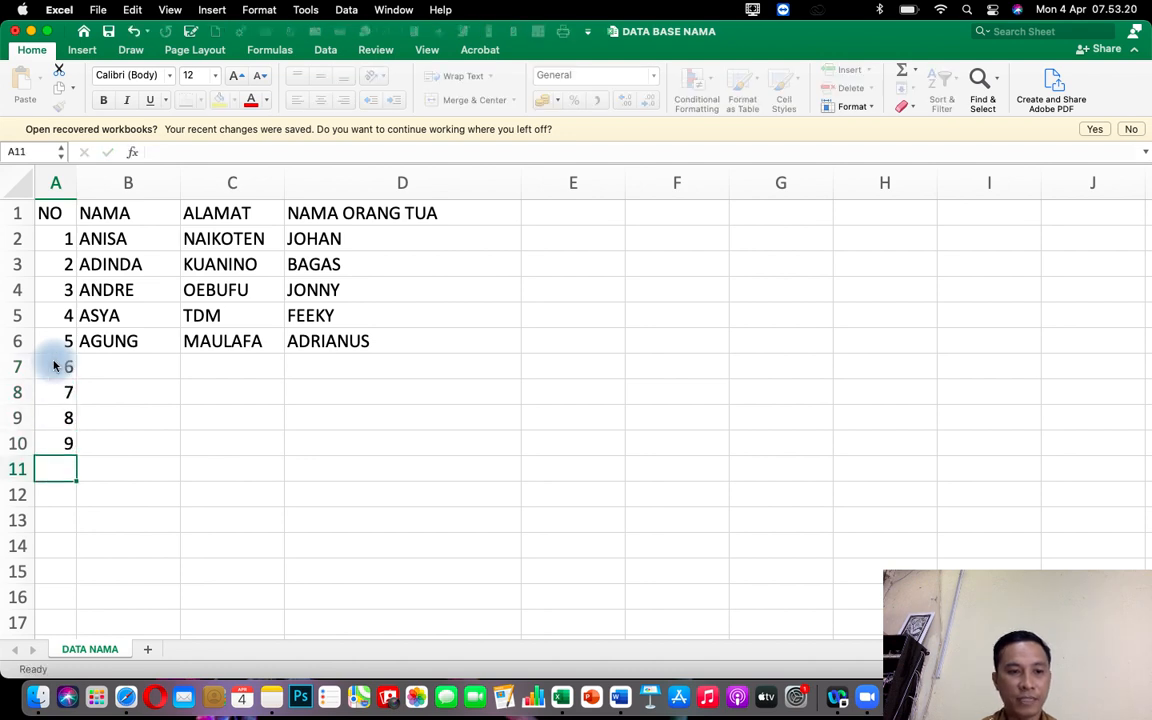
text(10)
Enter the names DEWA and DEWI in the NAMA column for numbers 6 and 7.
key(Tab)
key(Up)
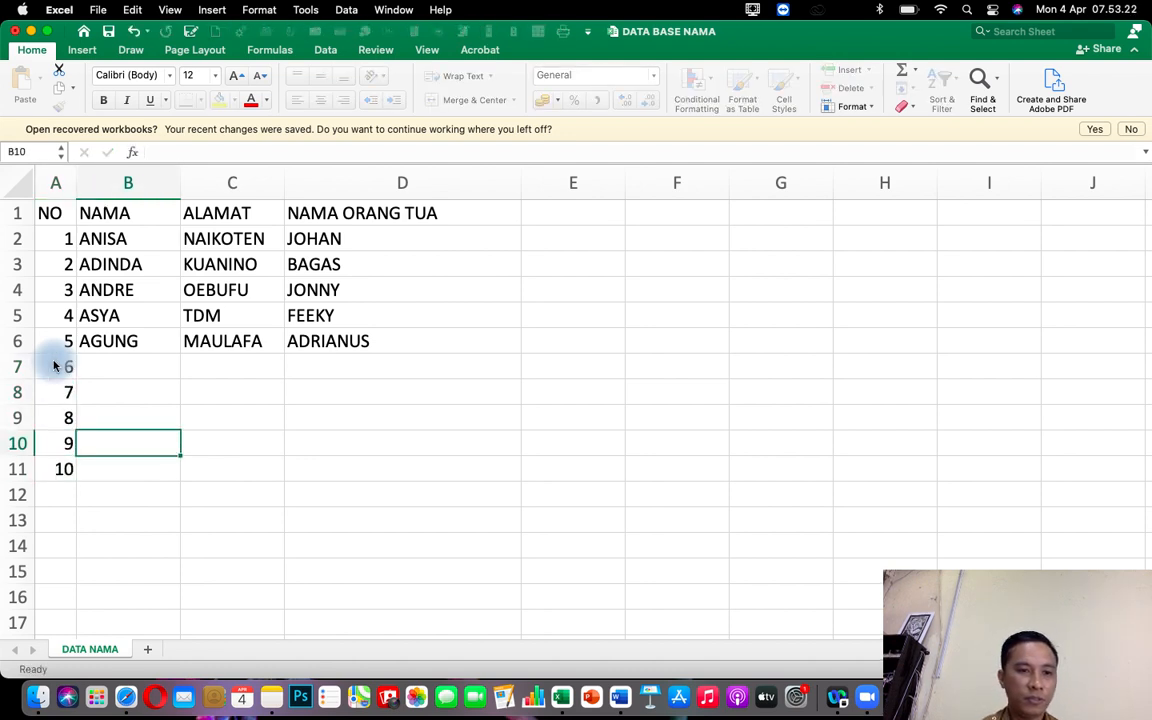
key(Up)
key(Up)
key(Up)
key(Up)
key(Down)
text(DE)
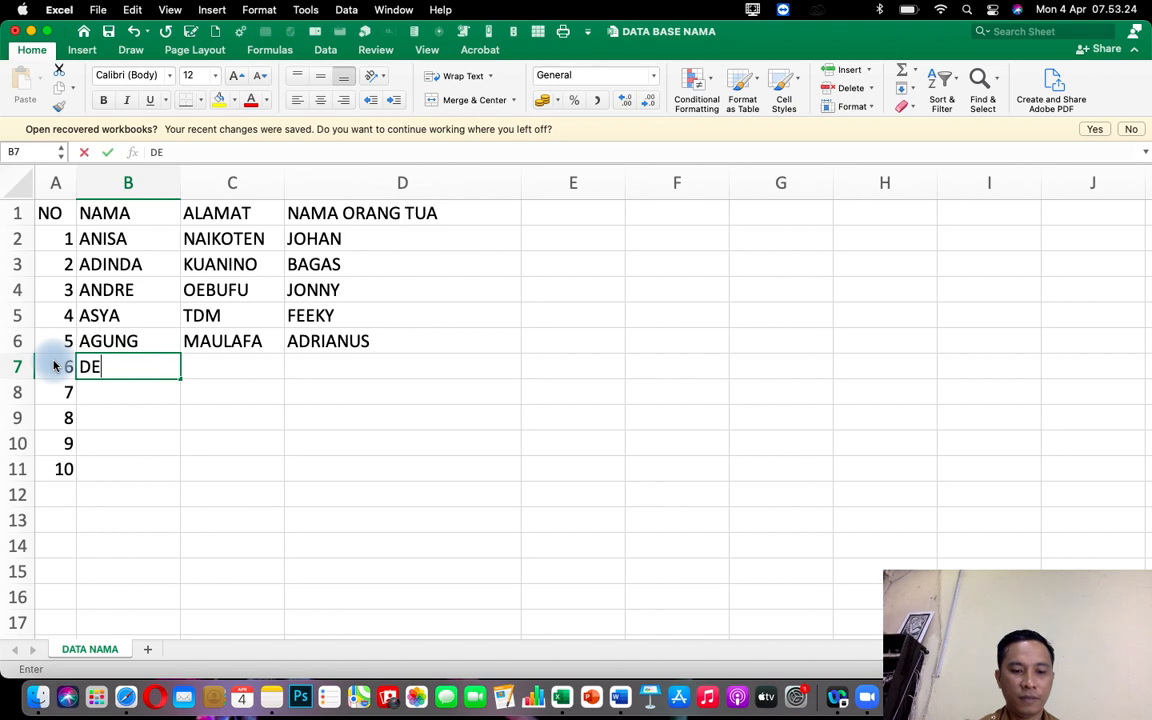
text(W)
key(Return)
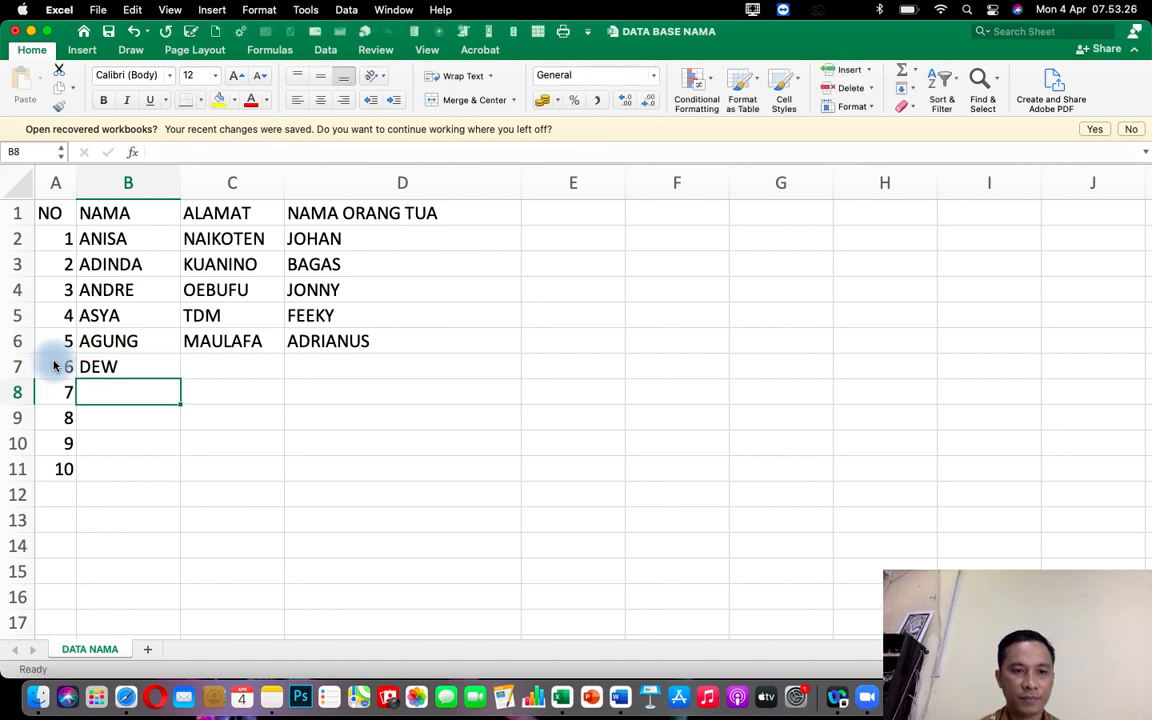
key(Up)
text(DEWA)
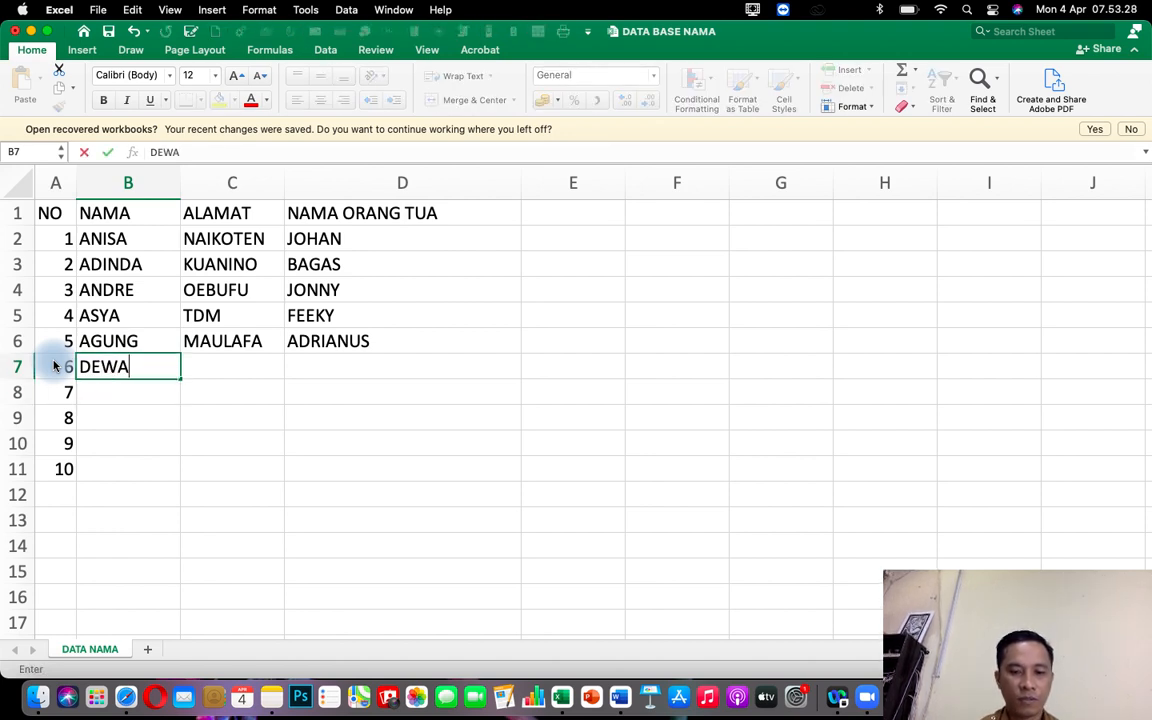
key(Return)
text(DEWI)
key(Return)
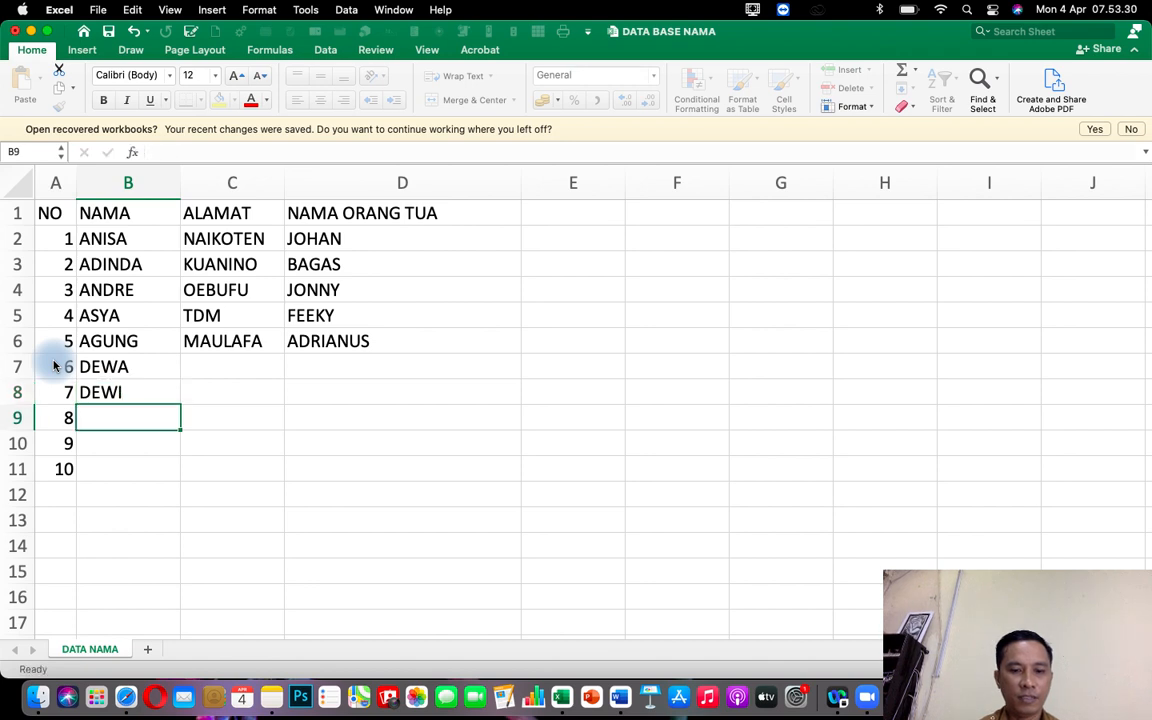
Enter the names DINDA, DENADA and DESS in the NAMA column for numbers 8 to 10.
text(AGU)
key(BackSpace)
key(BackSpace)
key(BackSpace)
key(BackSpace)
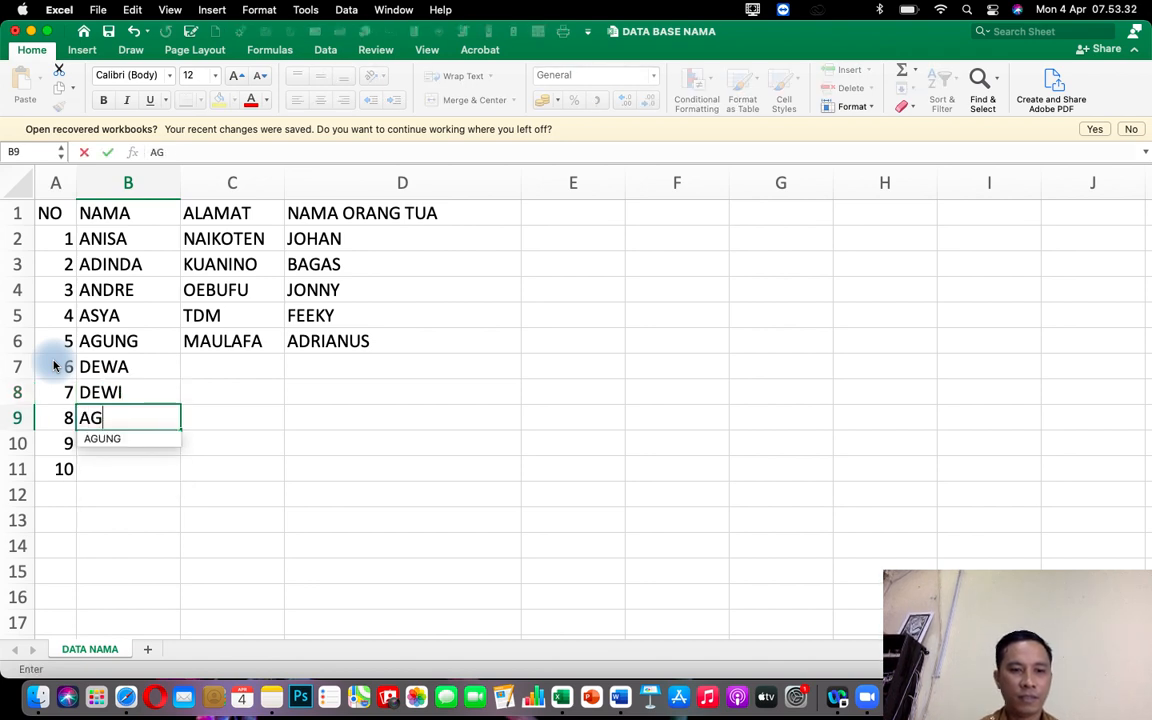
text(DINDA)
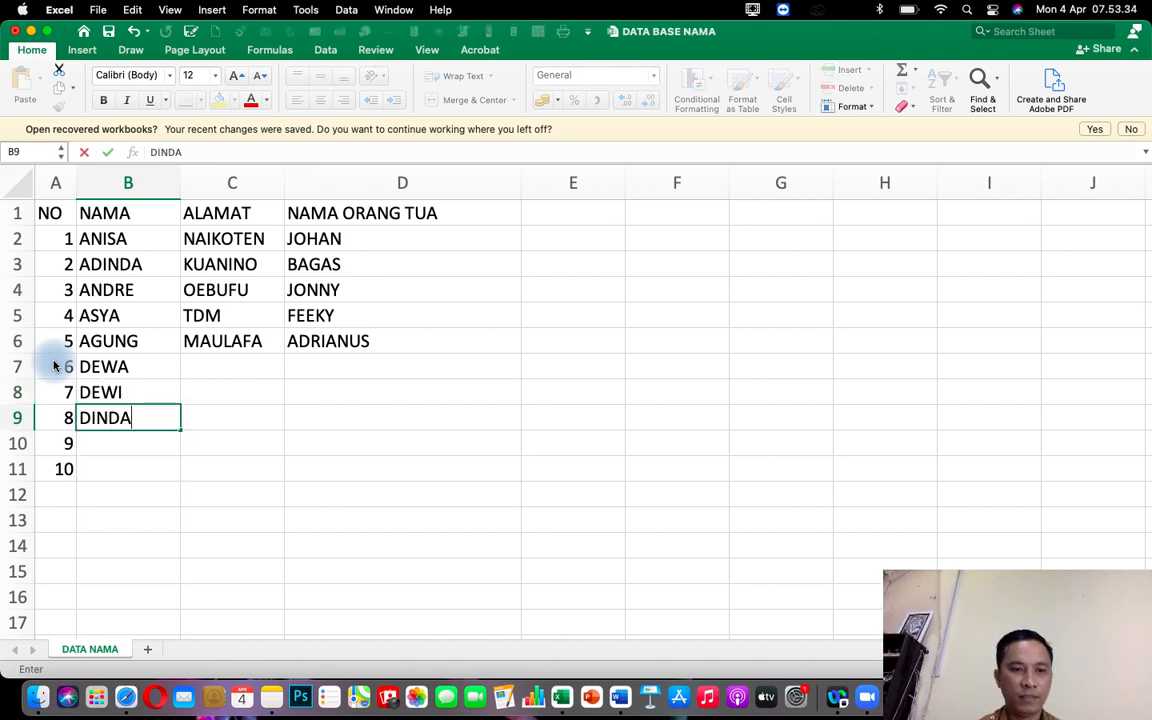
key(Return)
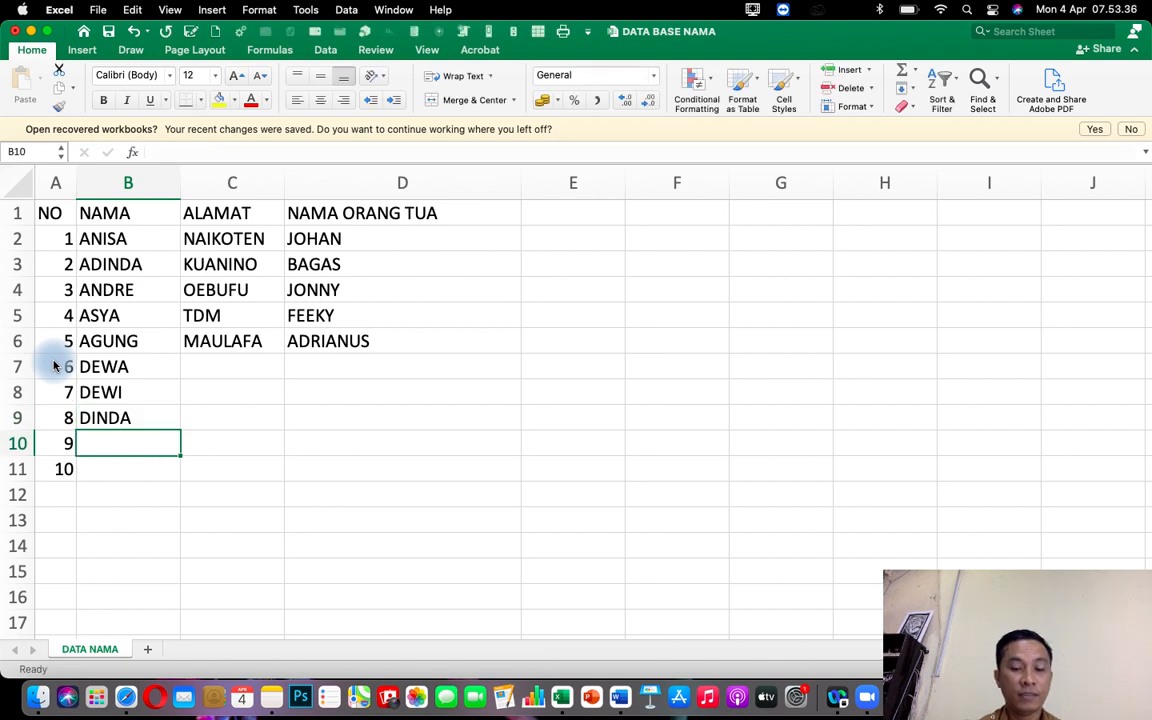
text(DENADA)
key(Return)
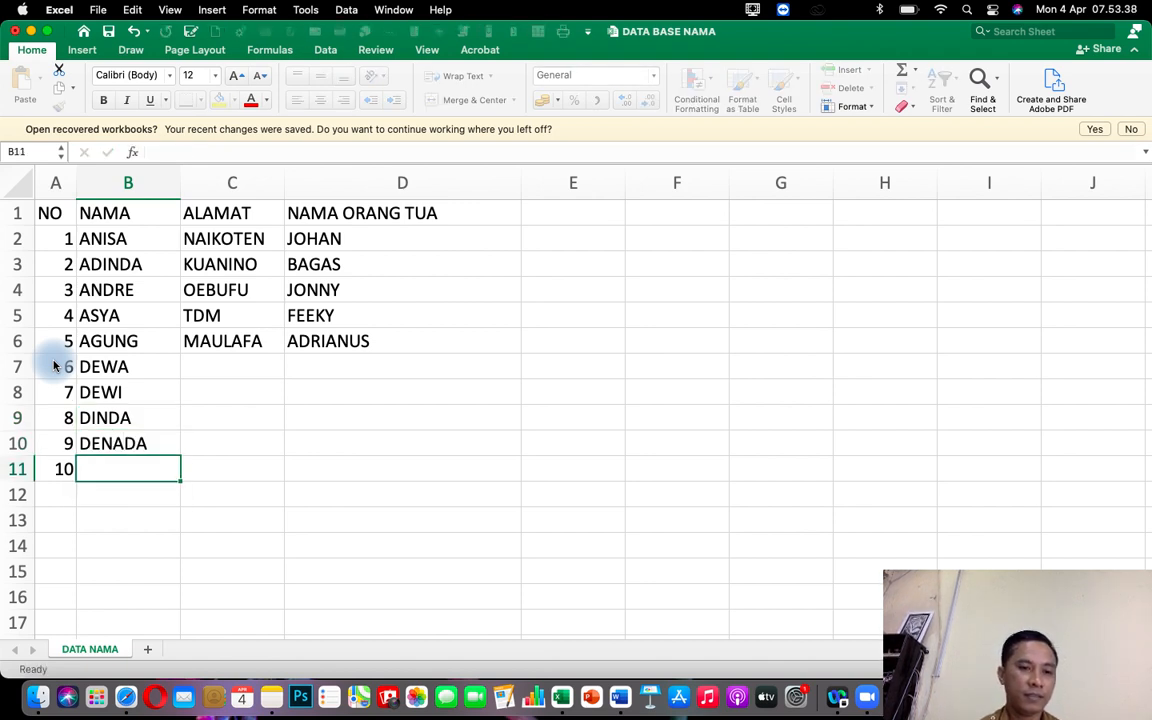
text(DESS)
key(Tab)
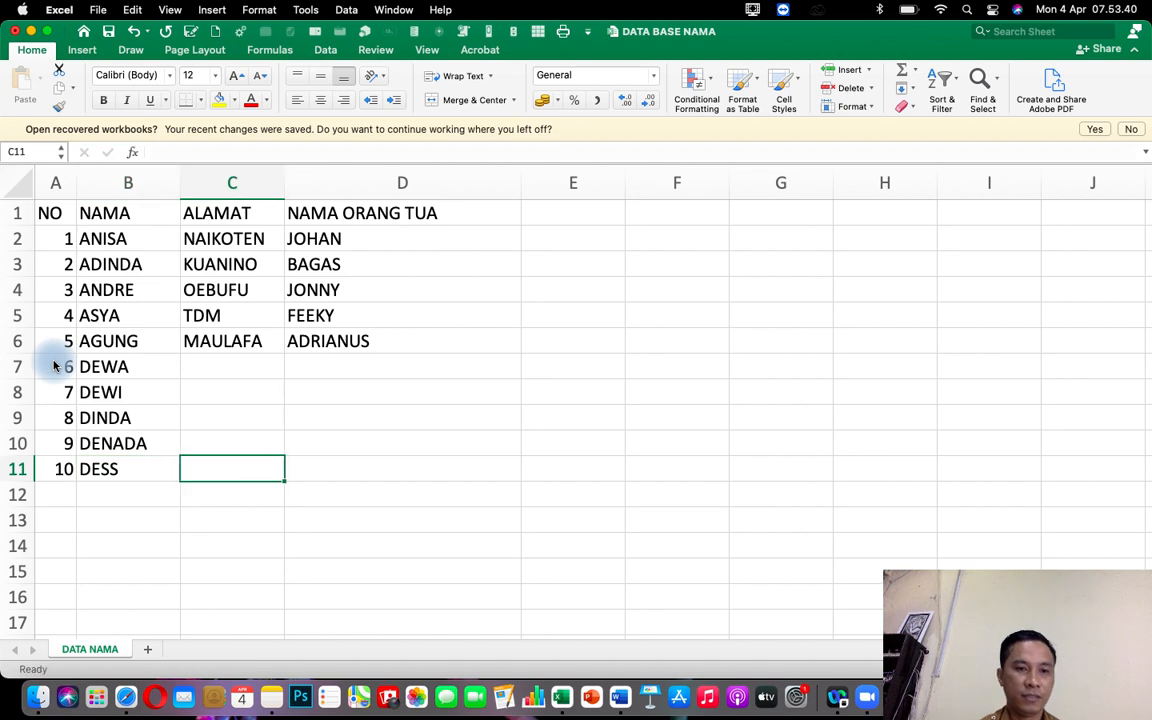
Enter the addresses TOFA and SIKUMANA in the ALAMAT column for numbers 6 and 7.
key(Up)
key(Up)
key(Up)
key(Up)
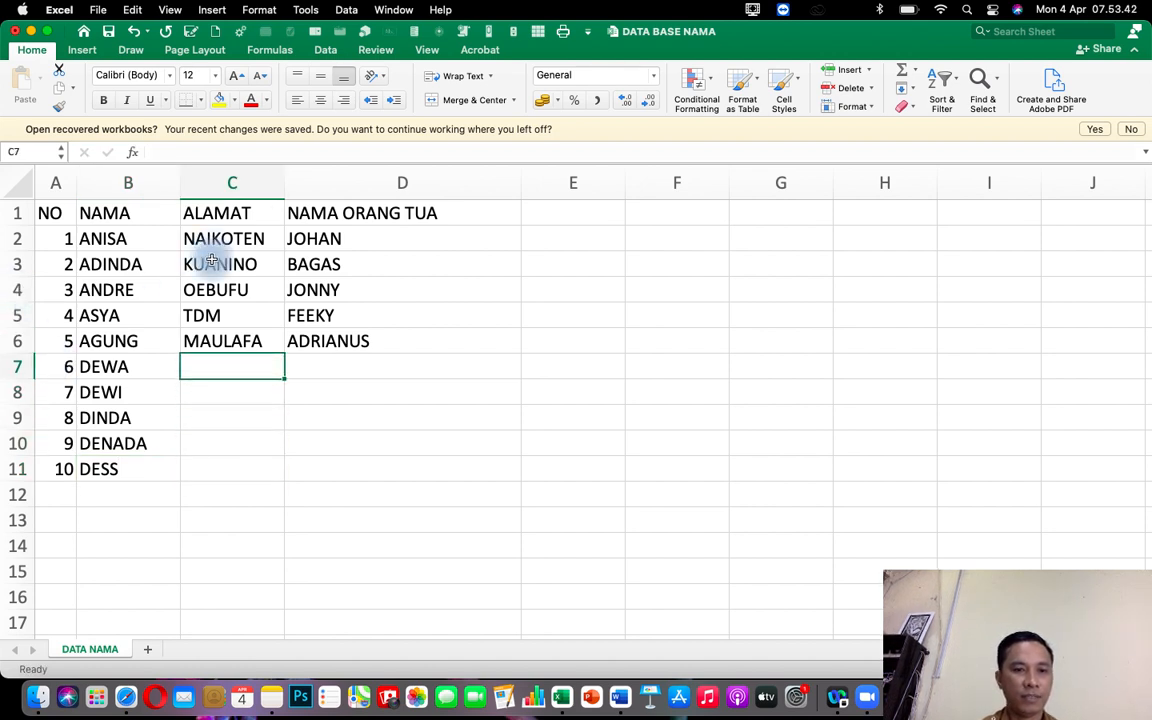
text(TOFA)
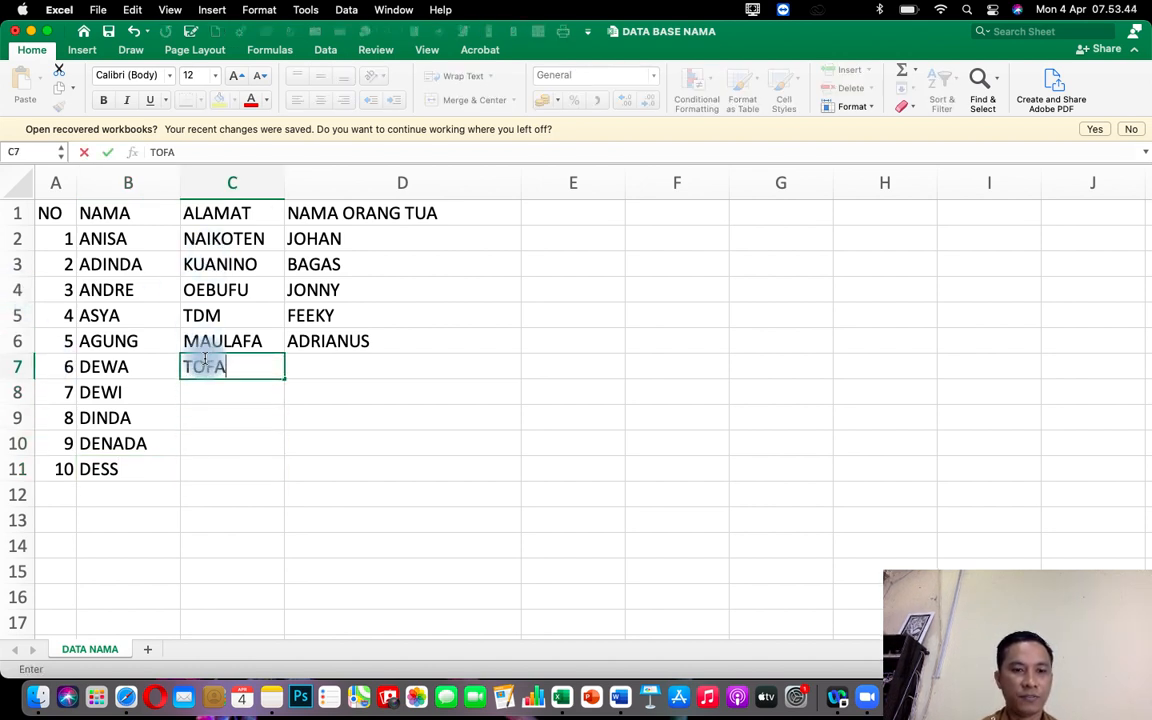
key(Return)
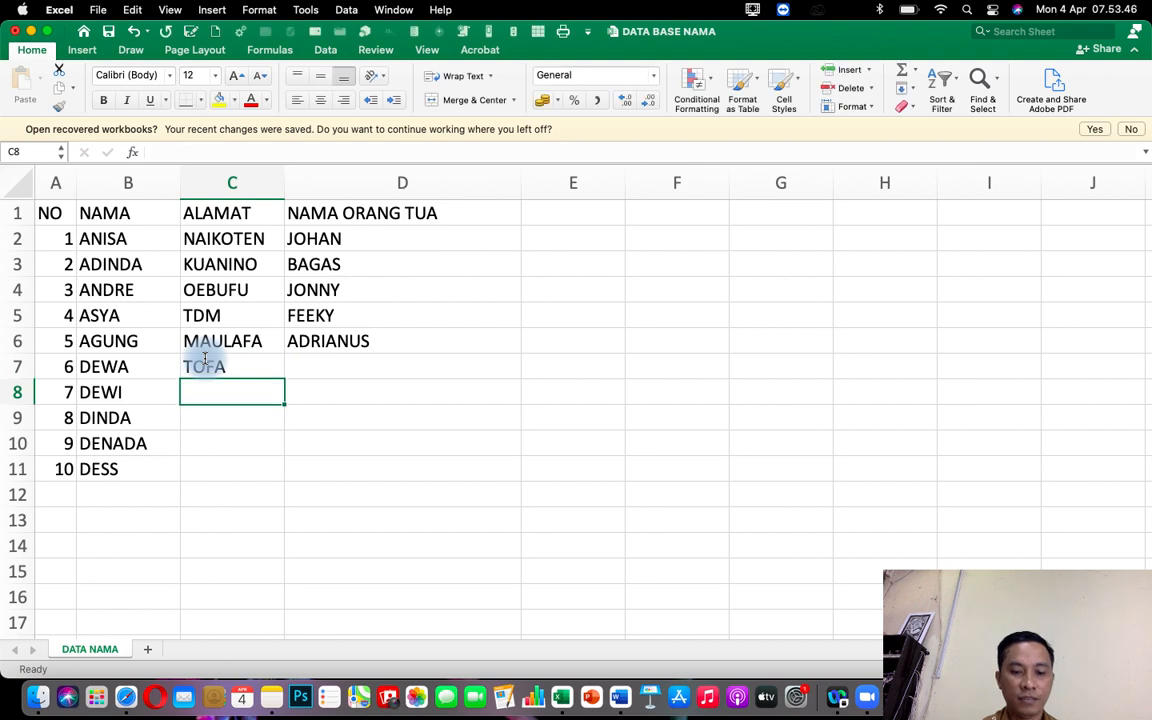
text(SIKUMANA)
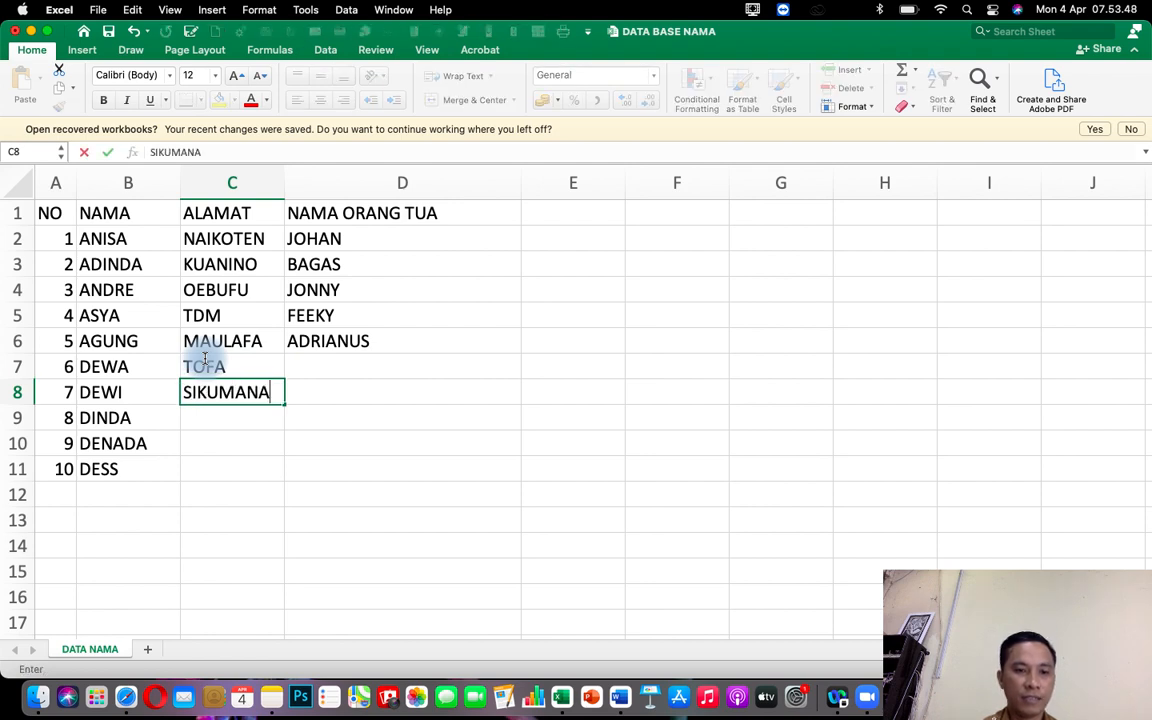
key(Return)
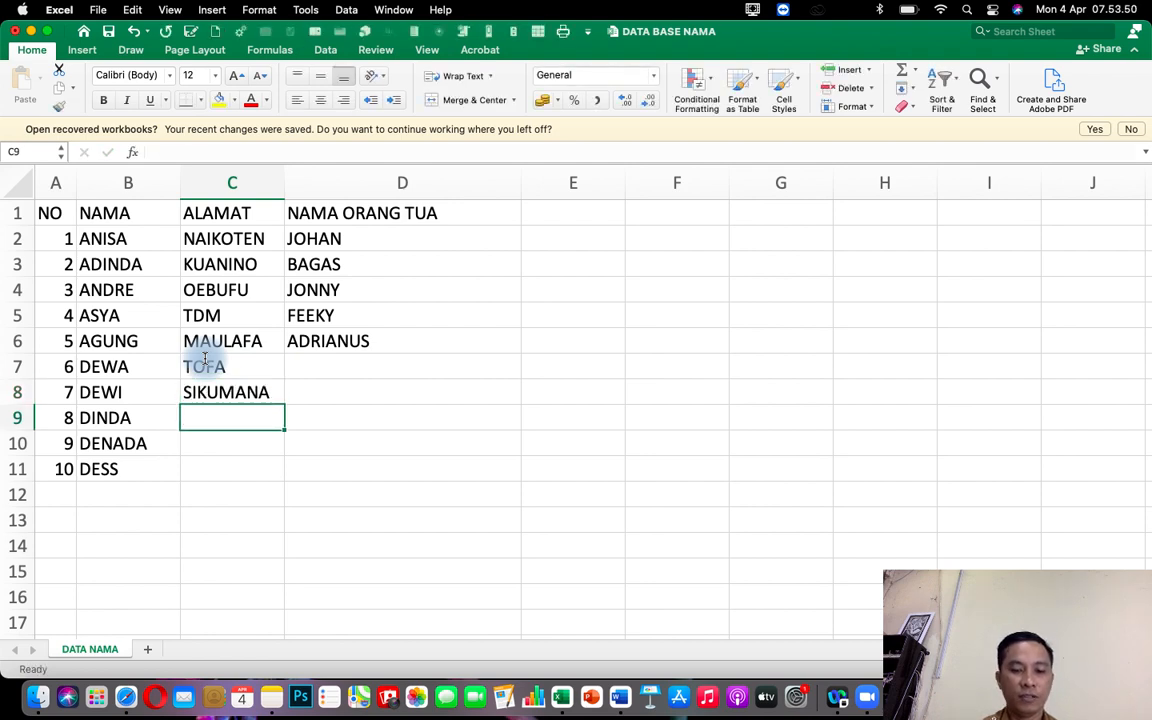
Enter the addresses OESAPA, LILIBA and OEPURA in the ALAMAT column for numbers 8 to 10.
text(OESAPA)
key(Return)
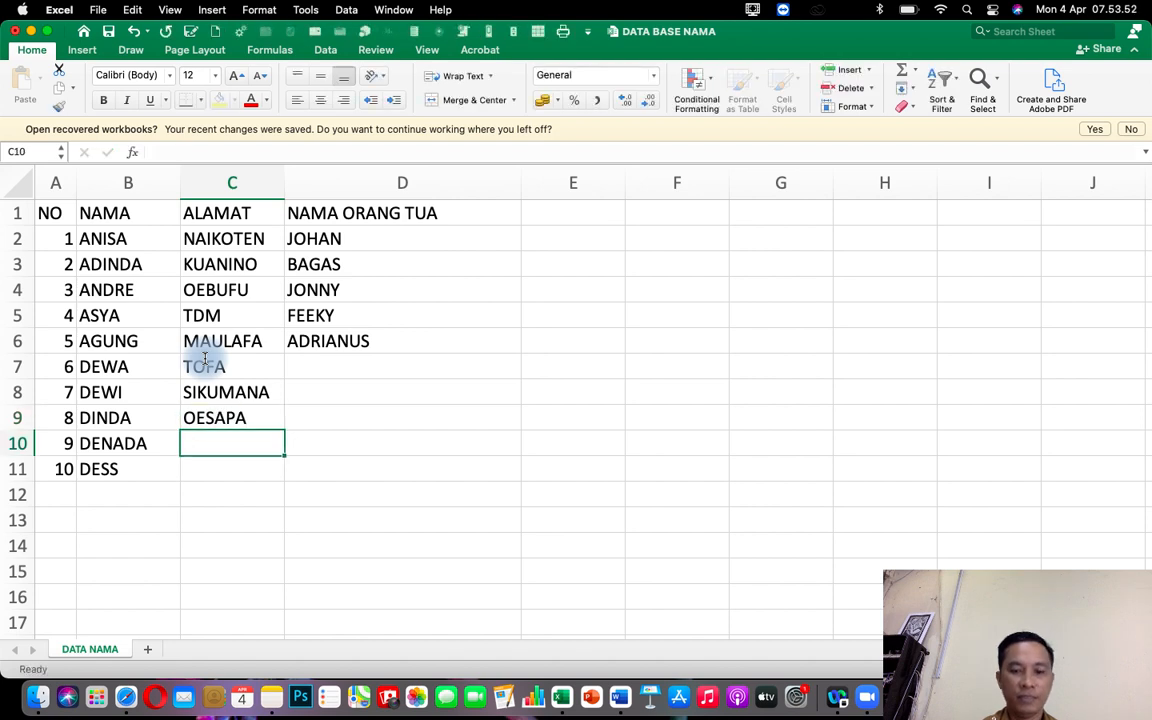
text(LILIBA)
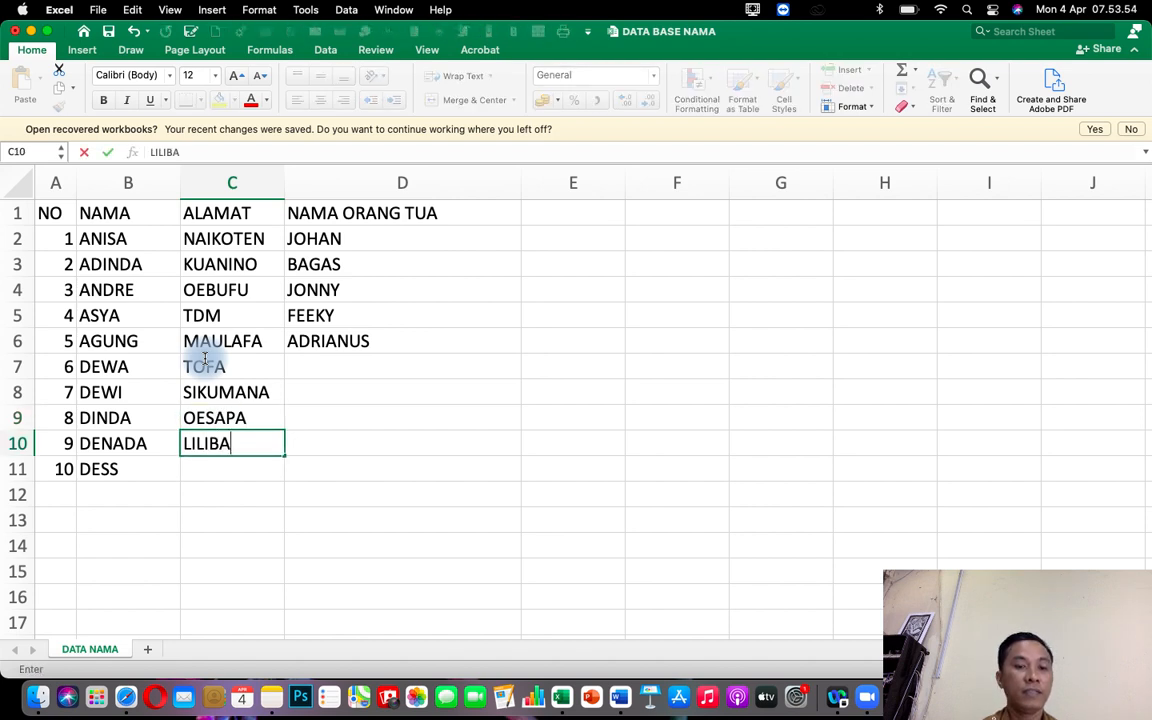
key(Return)
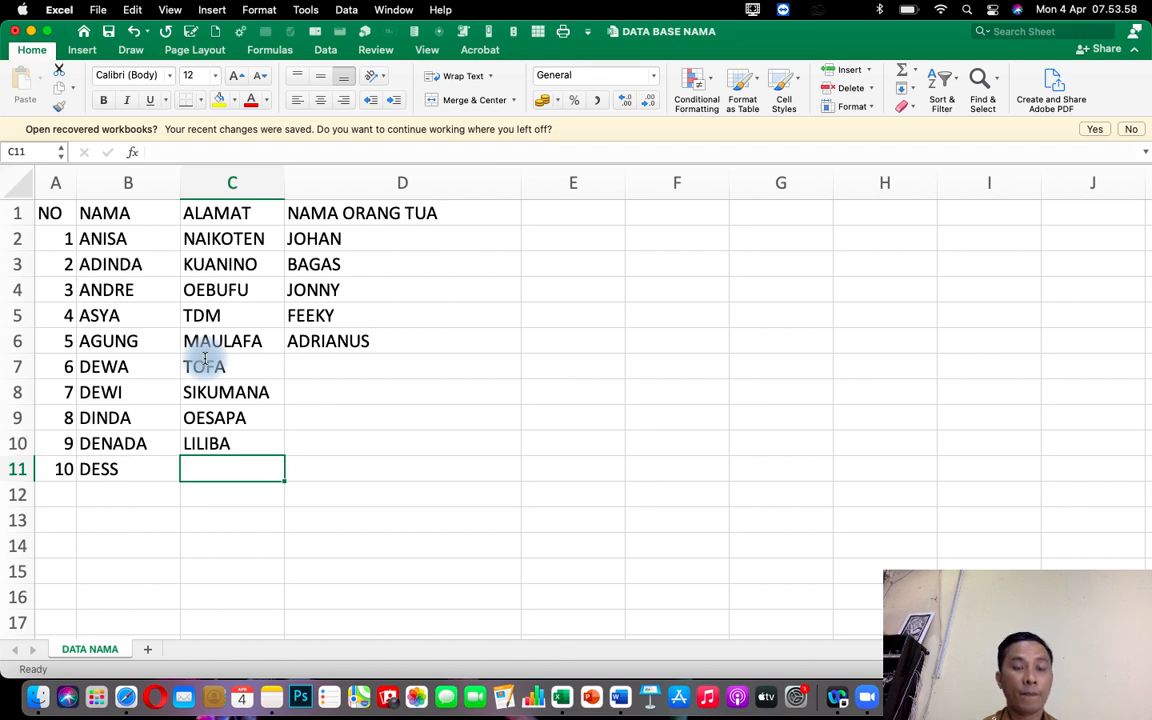
text(OEPURA)
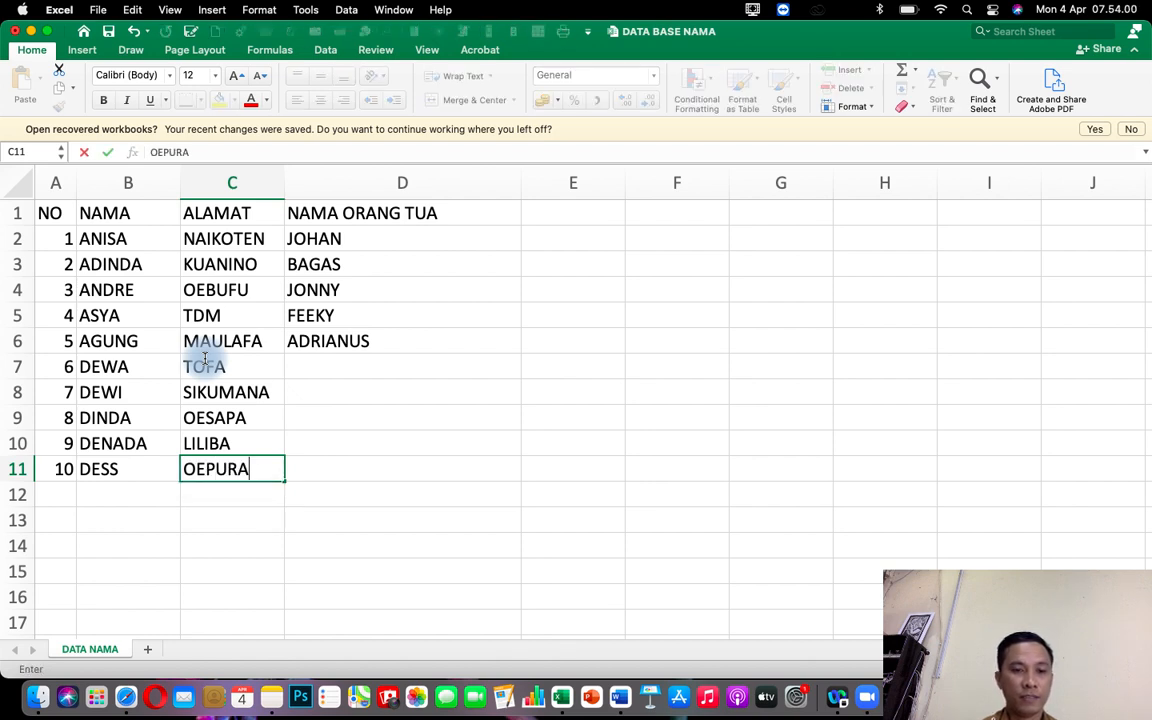
key(Up)
Enter the parent names ANDE and PAULUS in the NAMA ORANG TUA column for numbers 6 and 7.
key(Right)
key(Up)
key(Up)
key(Up)
key(Up)
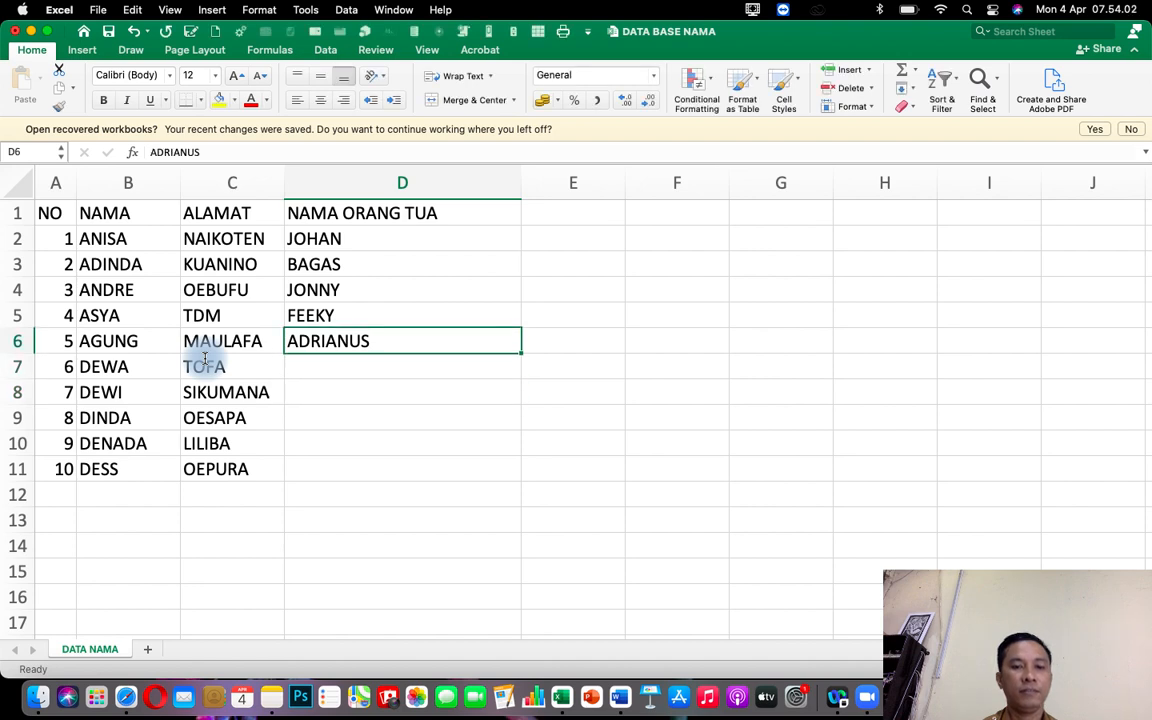
key(Down)
text(A)
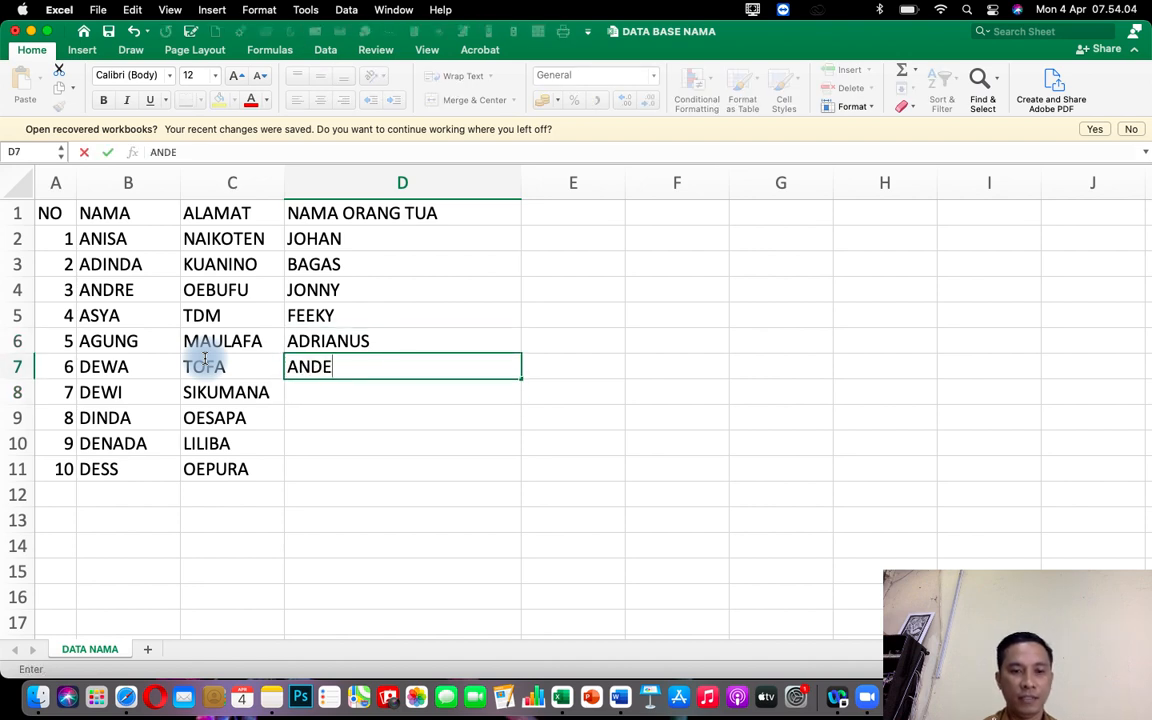
key(Return)
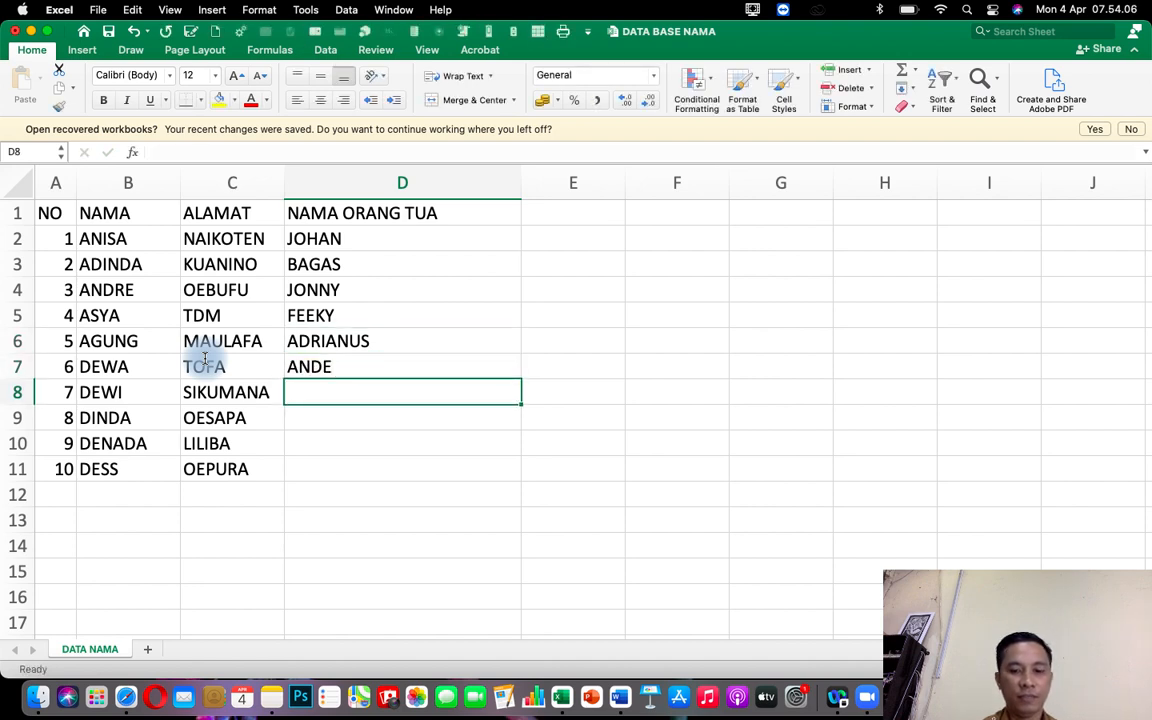
text(PAULUS)
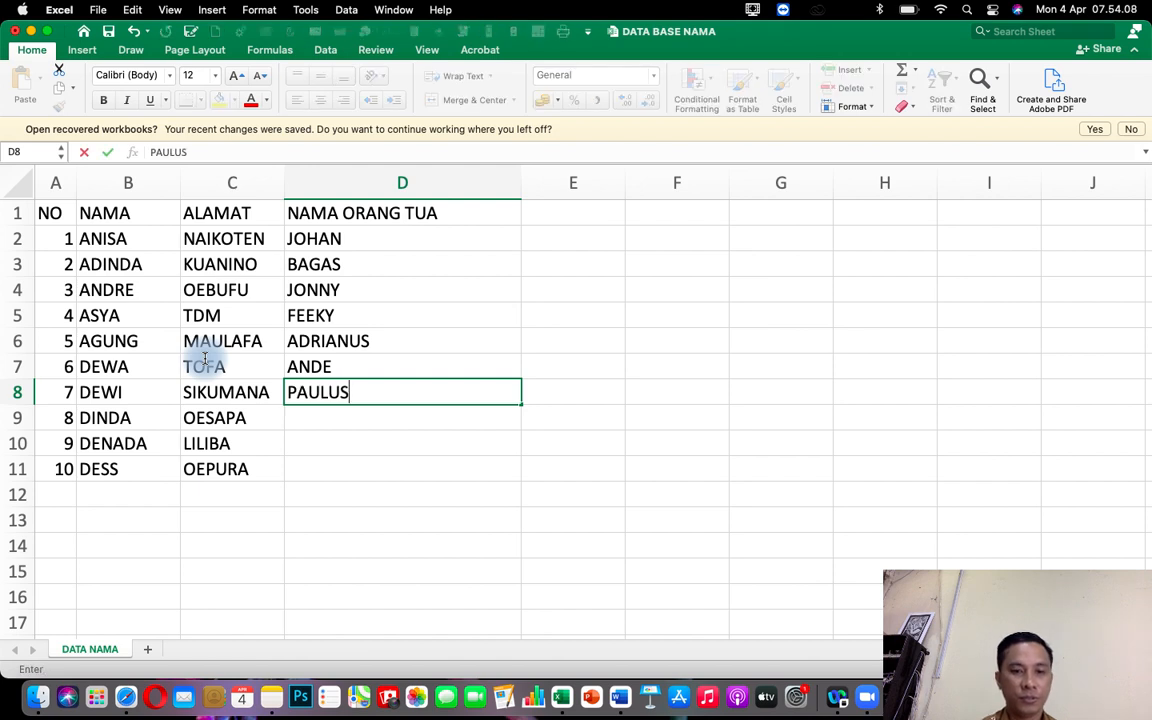
key(Return)
Enter the parent names ORIAS, MAKSI and OKSON in the NAMA ORANG TUA column for numbers 8 to 10.
text(ORIAS)
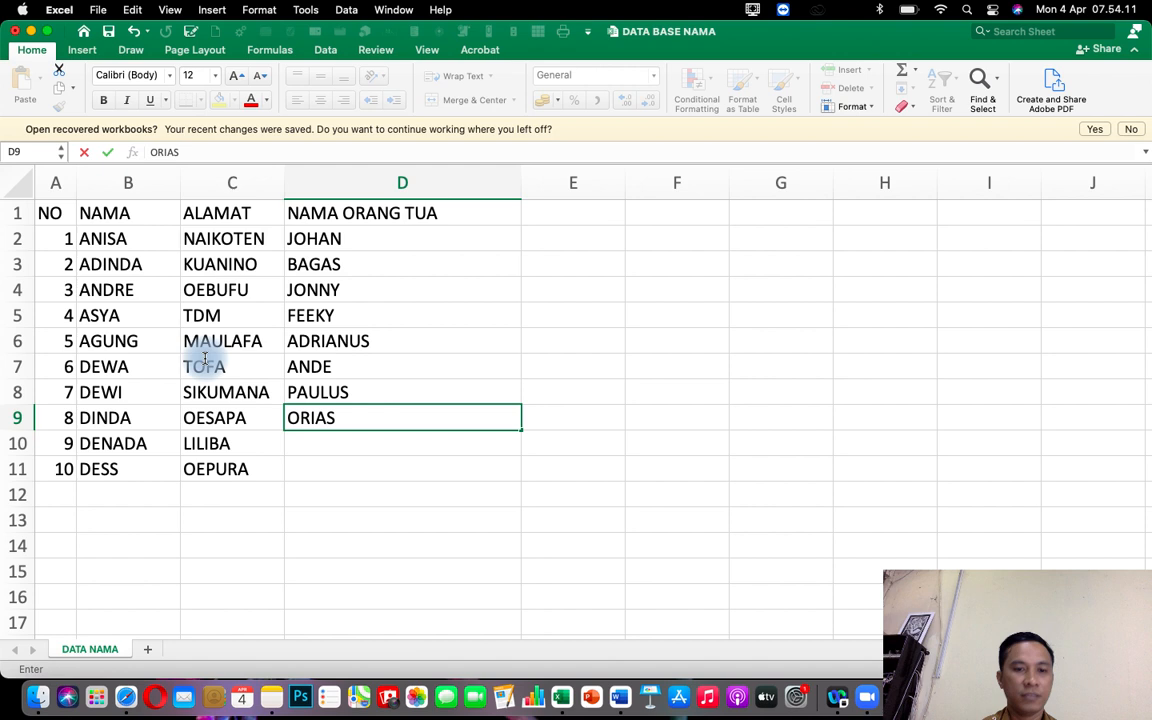
key(Return)
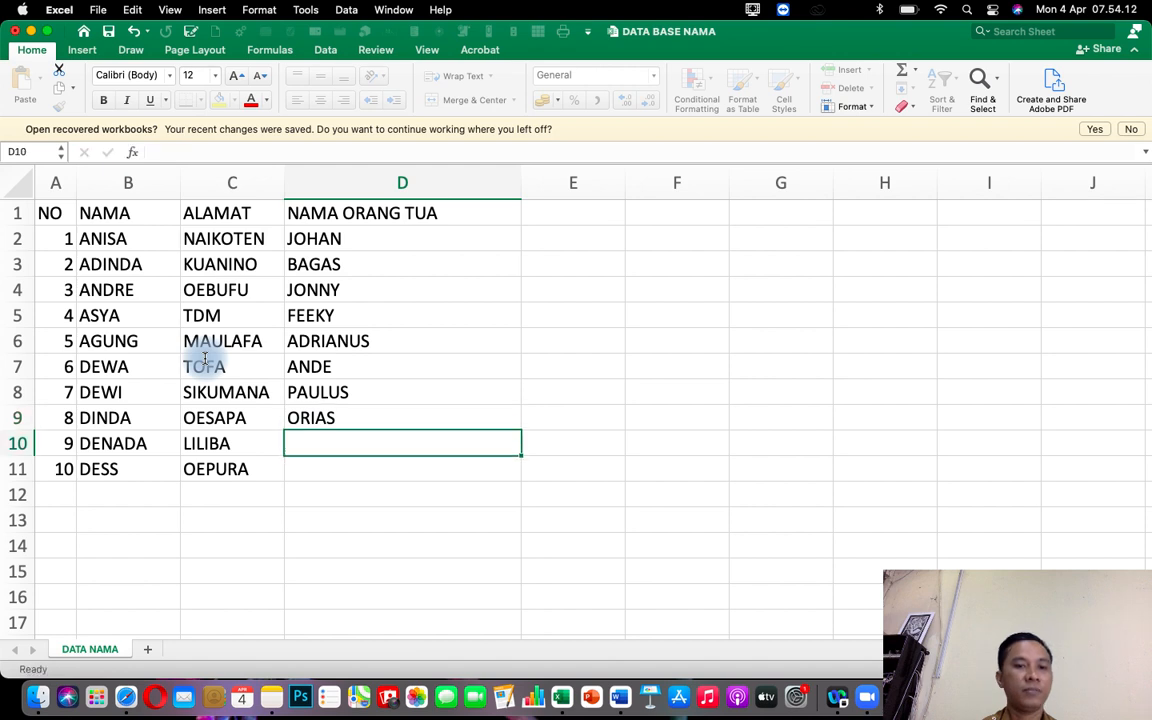
text(MAKSI)
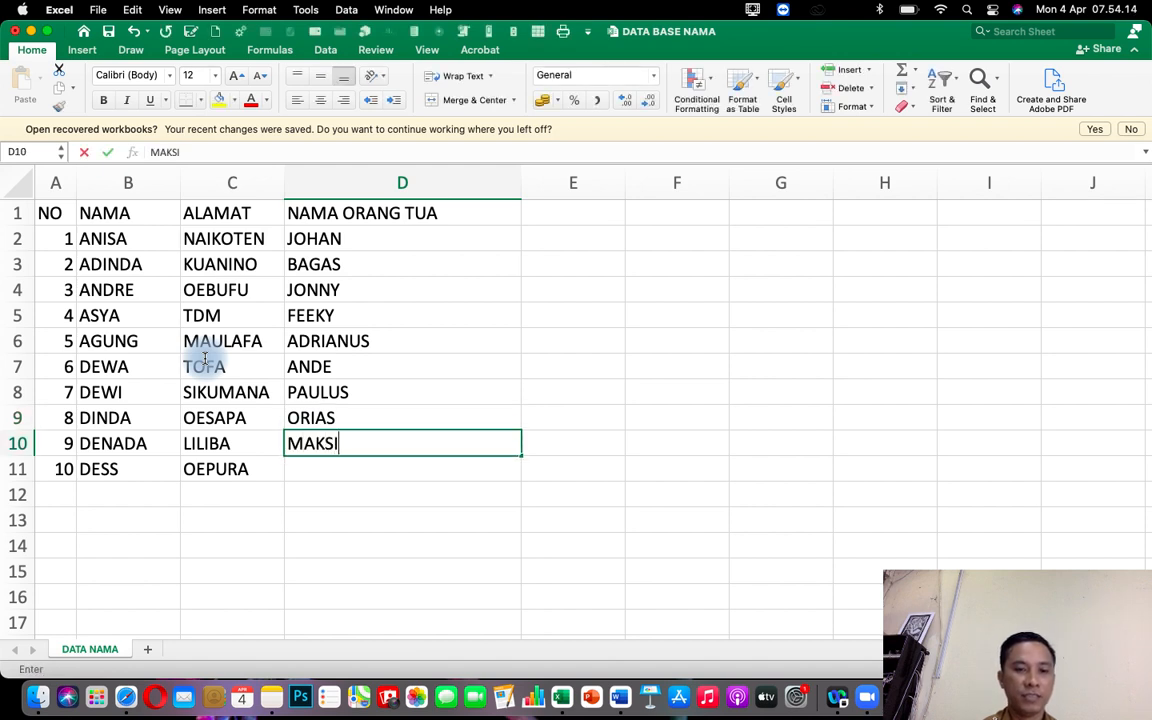
key(Return)
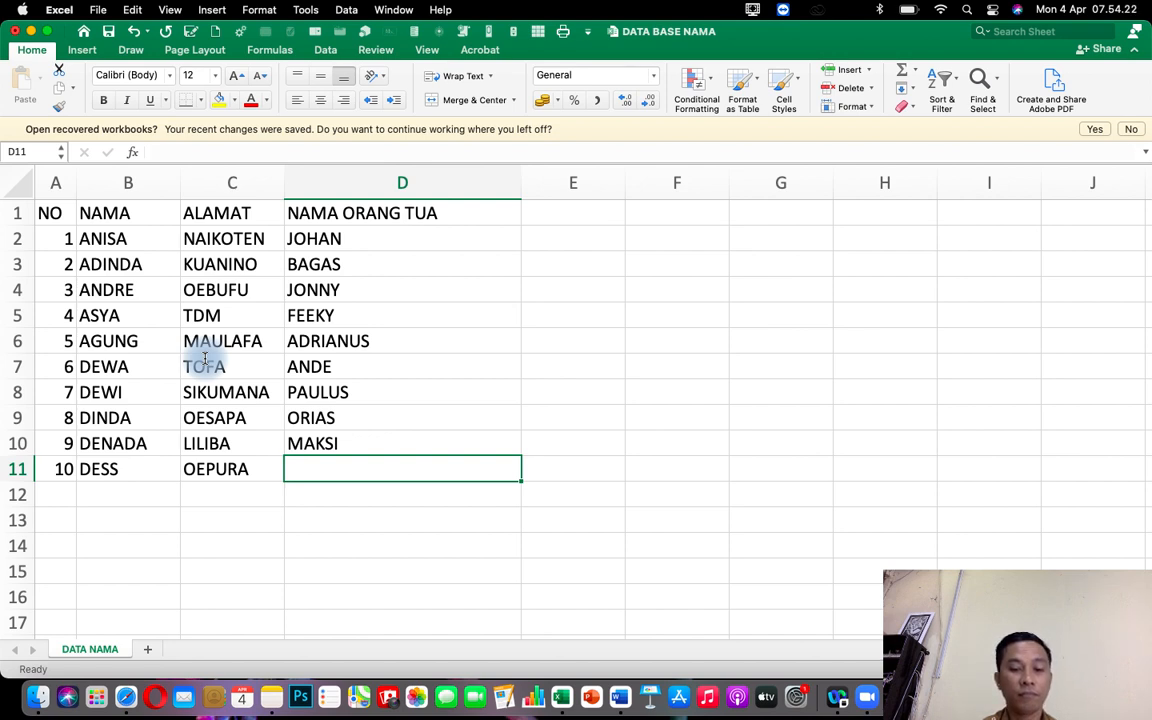
text(OKSON)
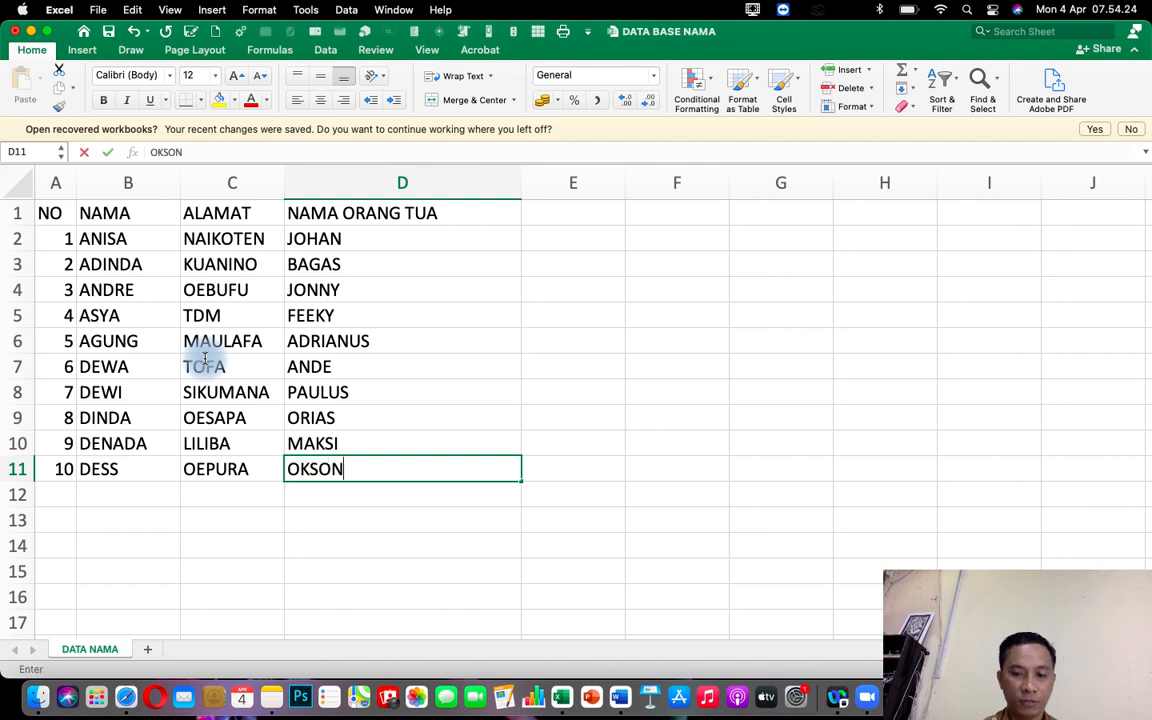
key(Return)
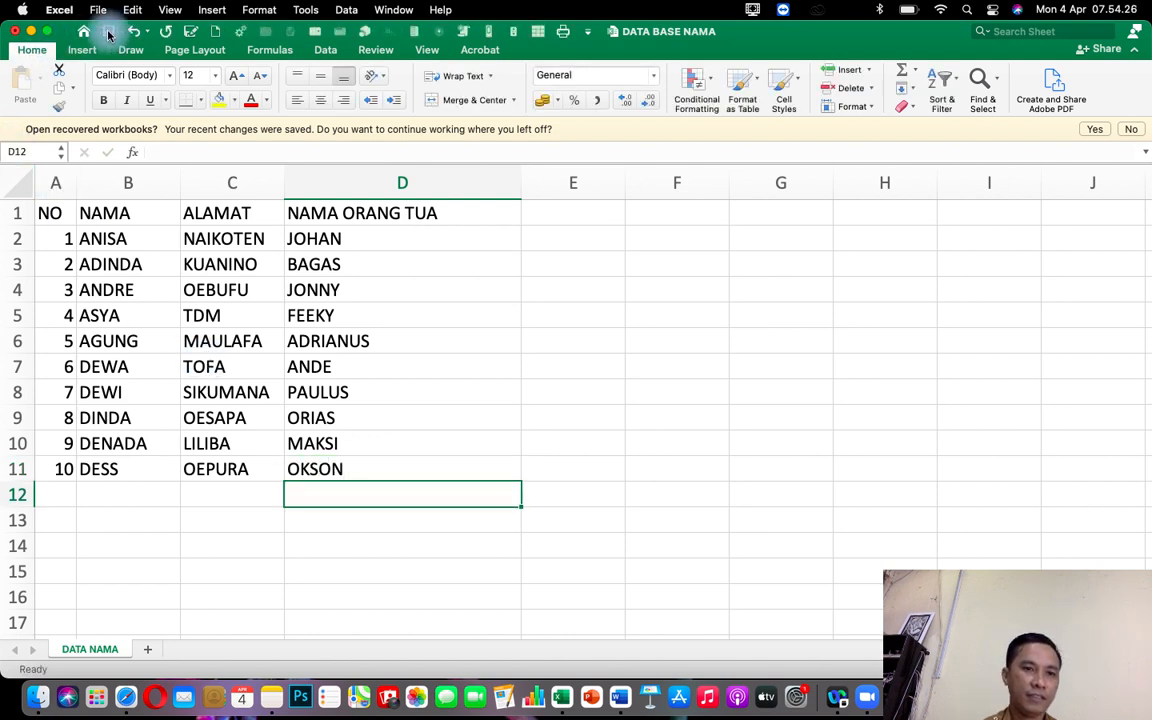
Close the workbook, switch to Word and open the recent document DATA SURAT.
click(15, 31)
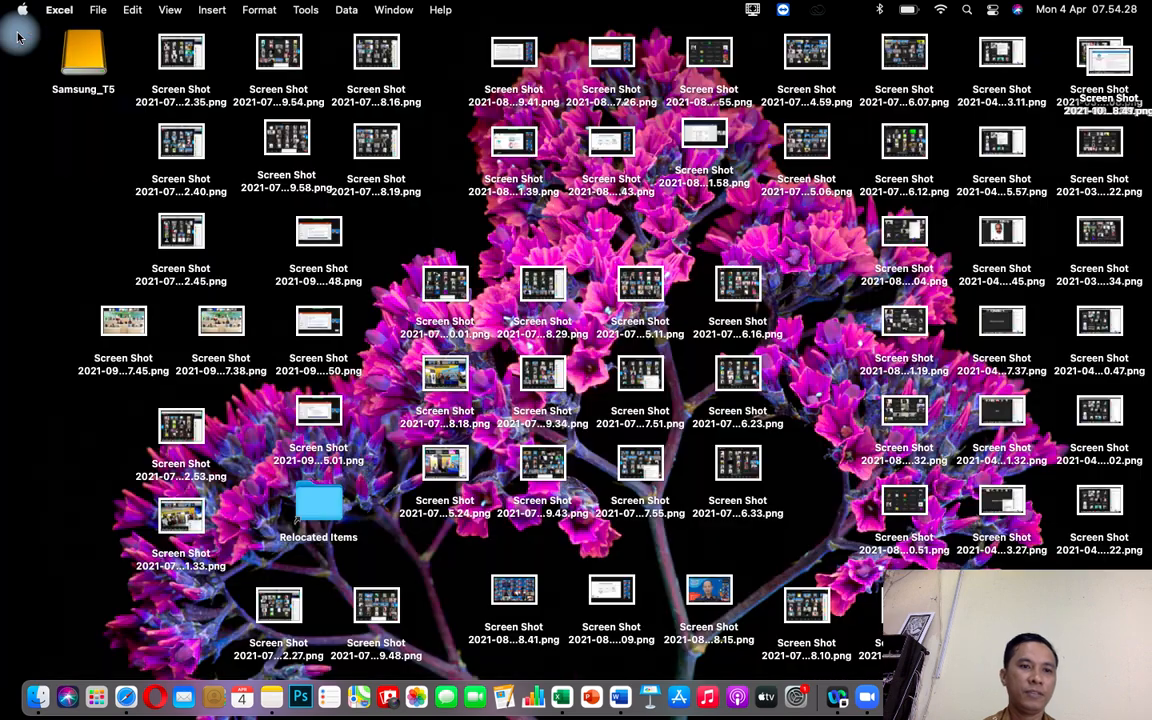
click(623, 683)
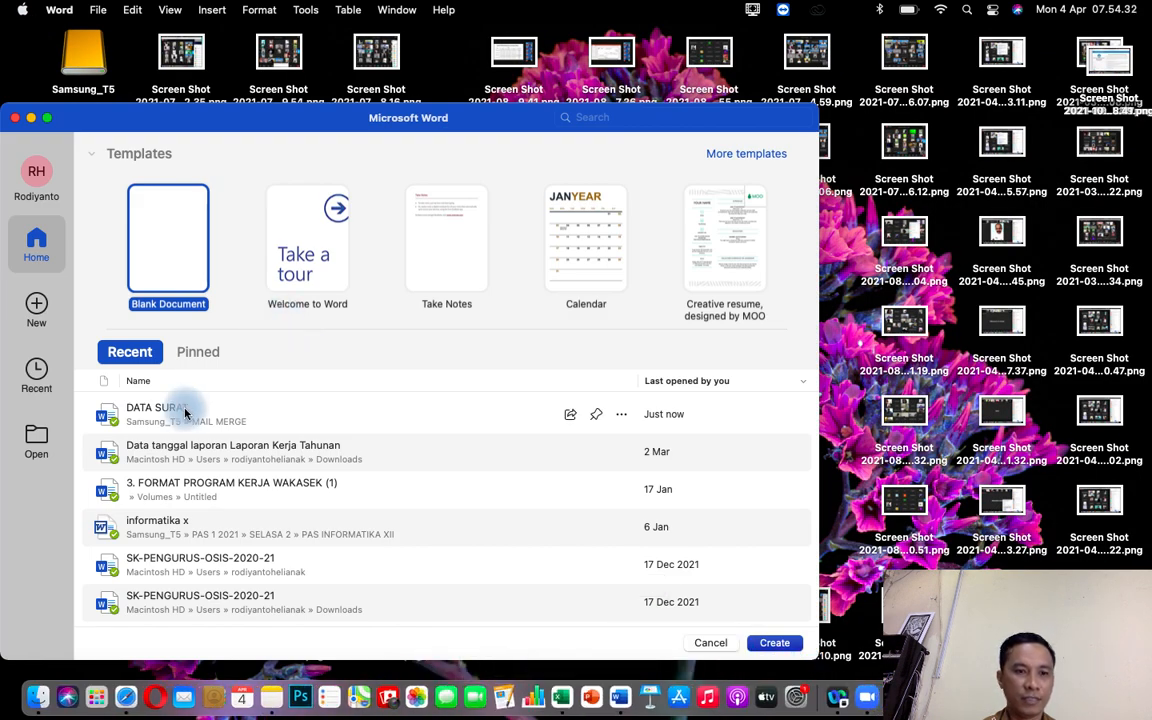
click(185, 412)
double_click(185, 412)
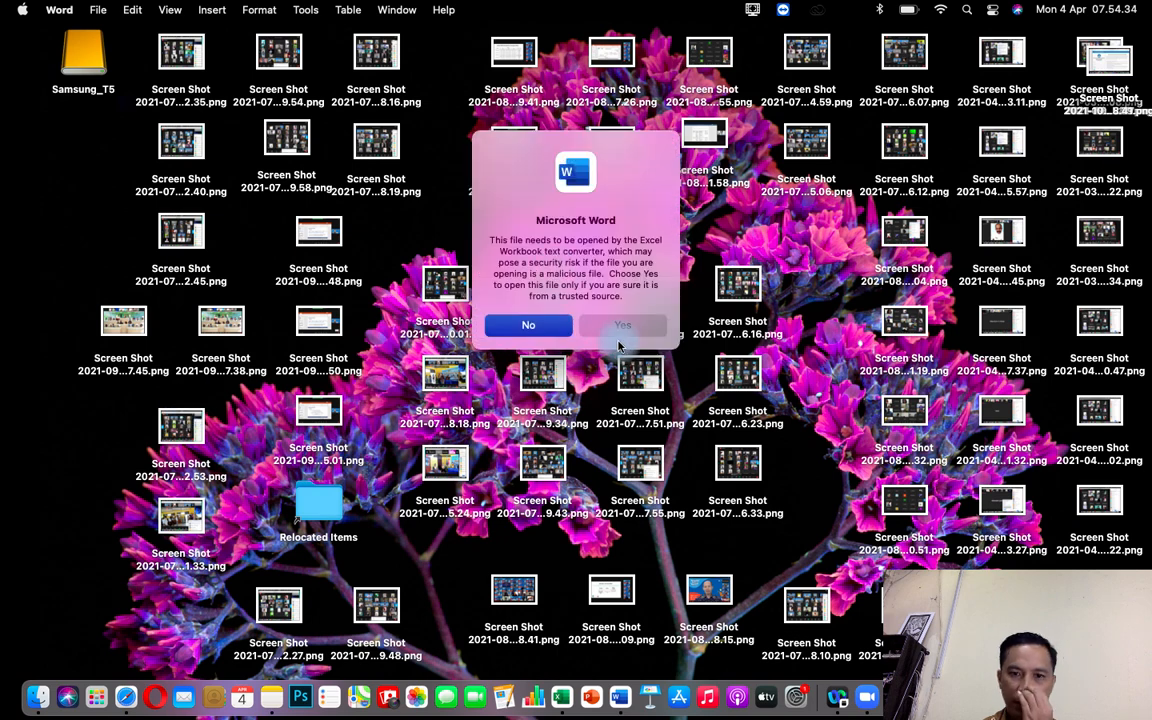
Allow the DATA NAMA worksheet to open as the merge data source, declining keychain access, and maximize the document window.
click(620, 332)
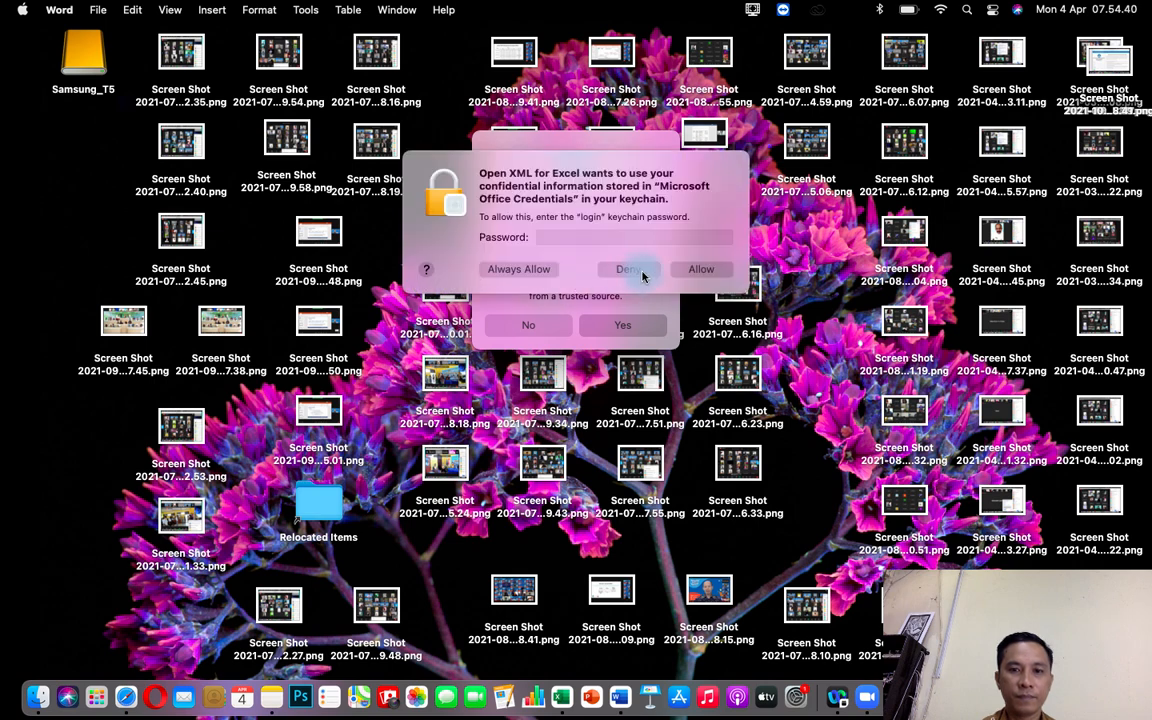
click(636, 274)
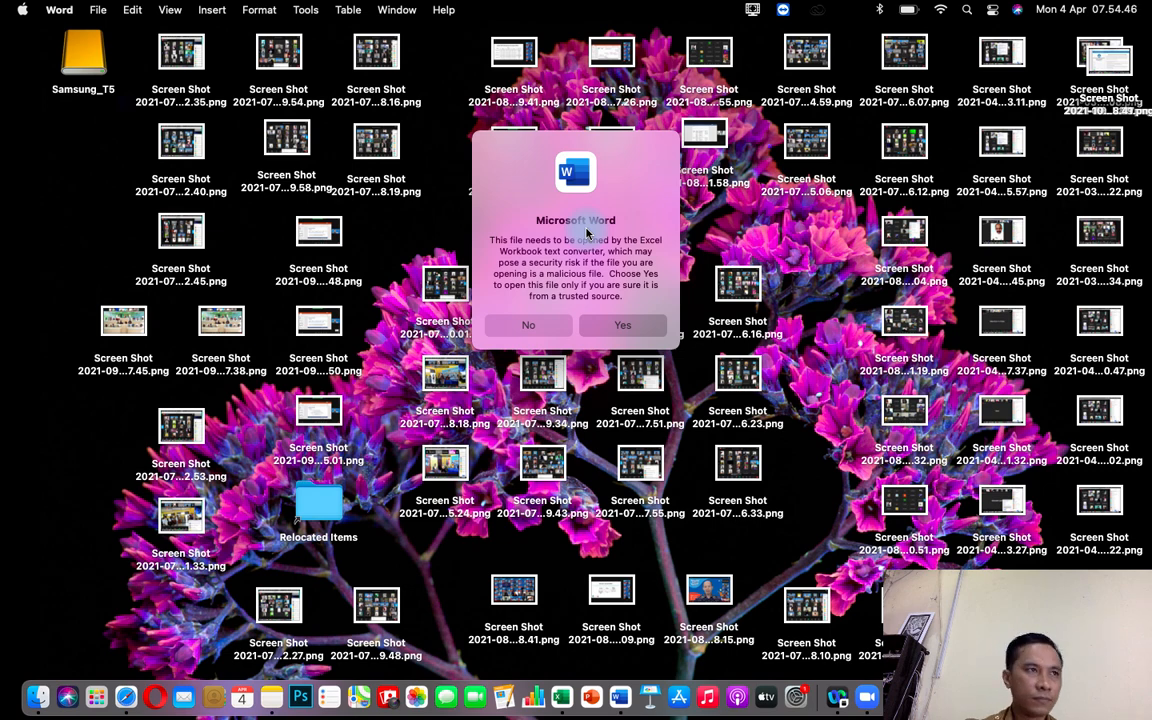
key(Return)
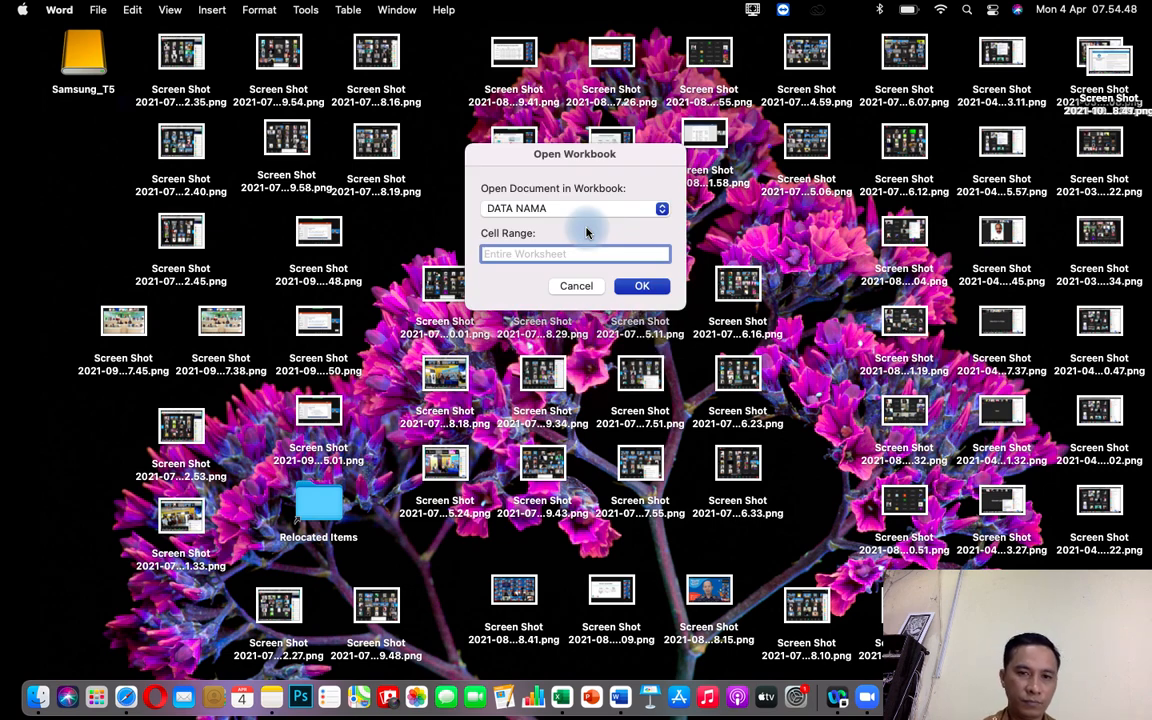
click(628, 288)
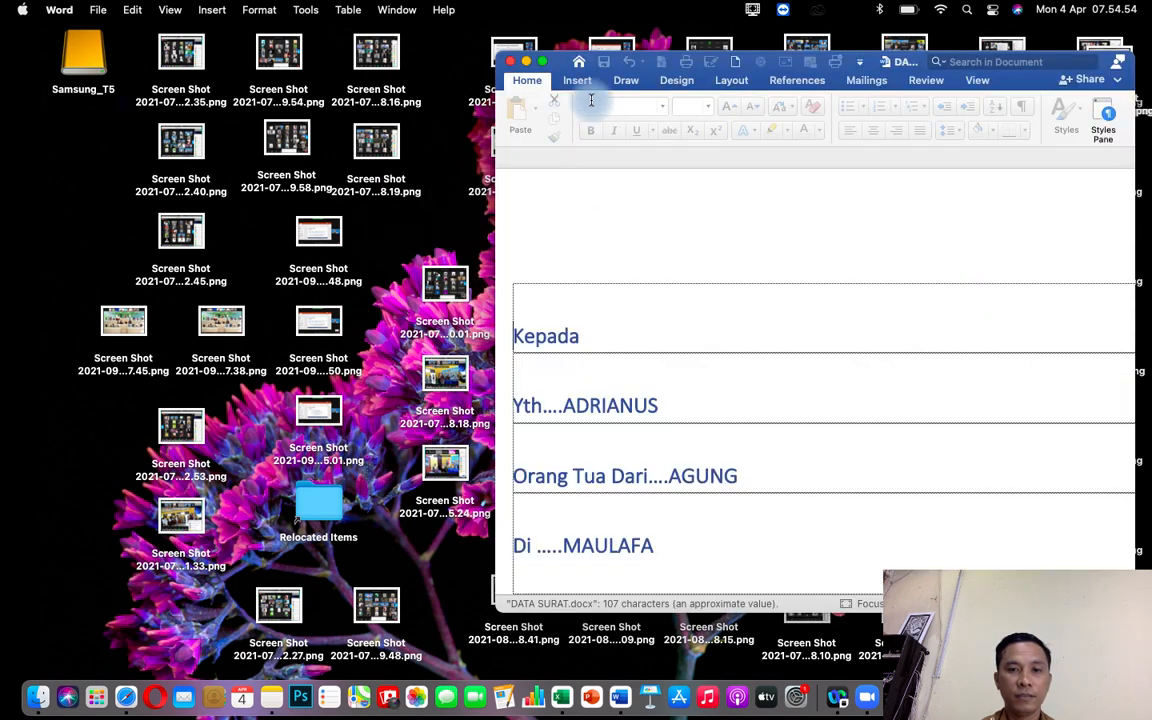
click(543, 62)
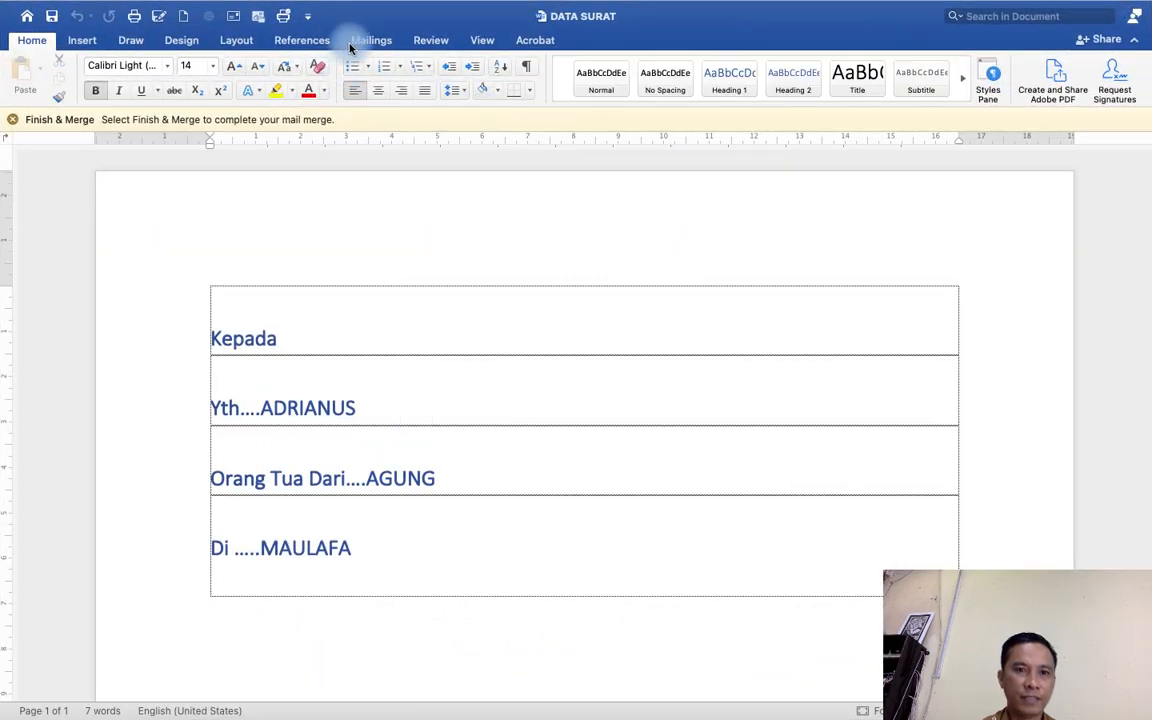
Preview the merged letter for recipients 6 through 10.
click(371, 40)
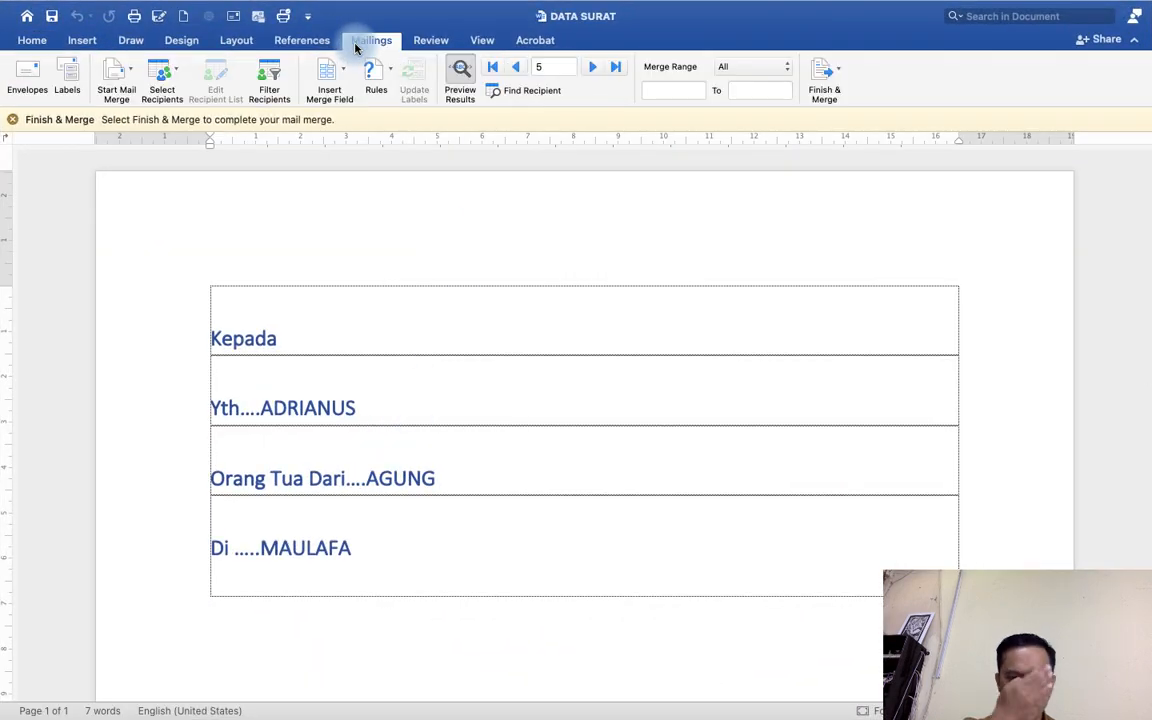
click(595, 67)
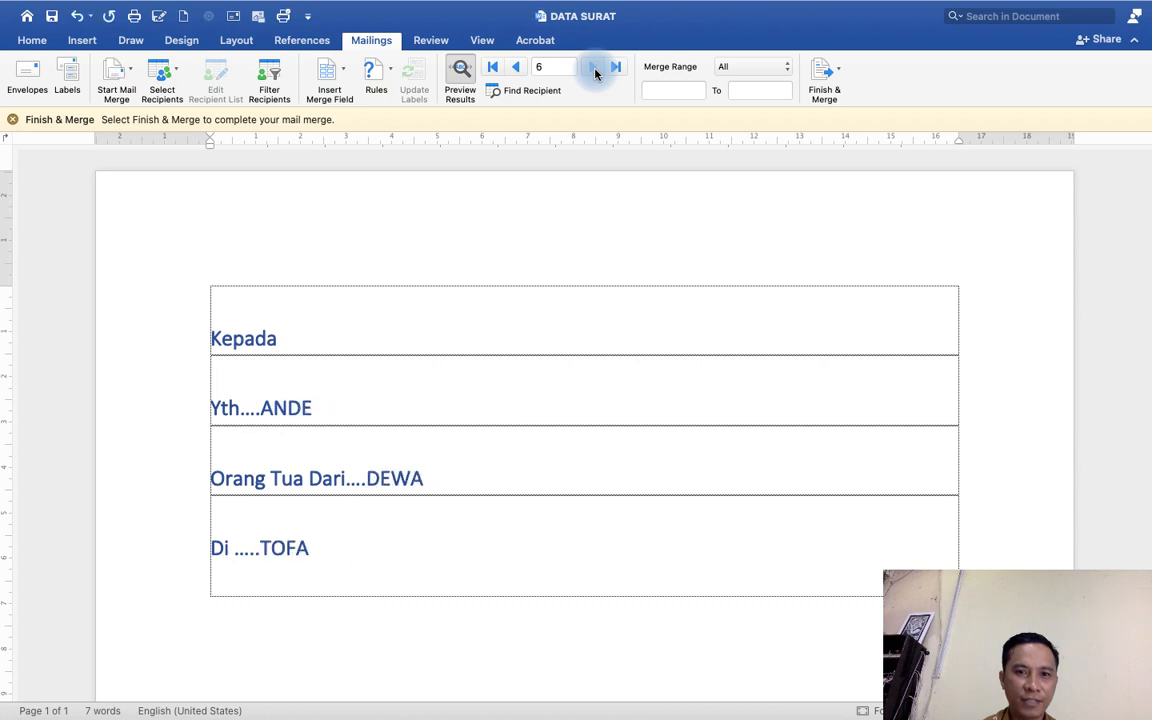
click(593, 67)
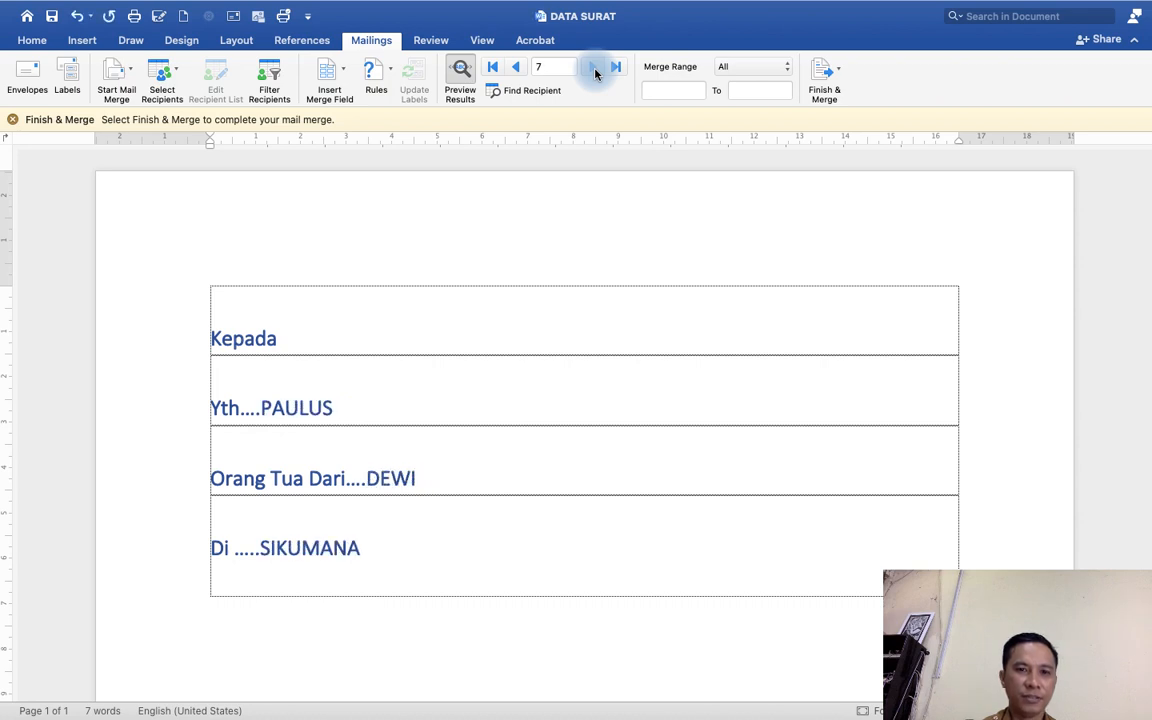
click(593, 67)
click(593, 67)
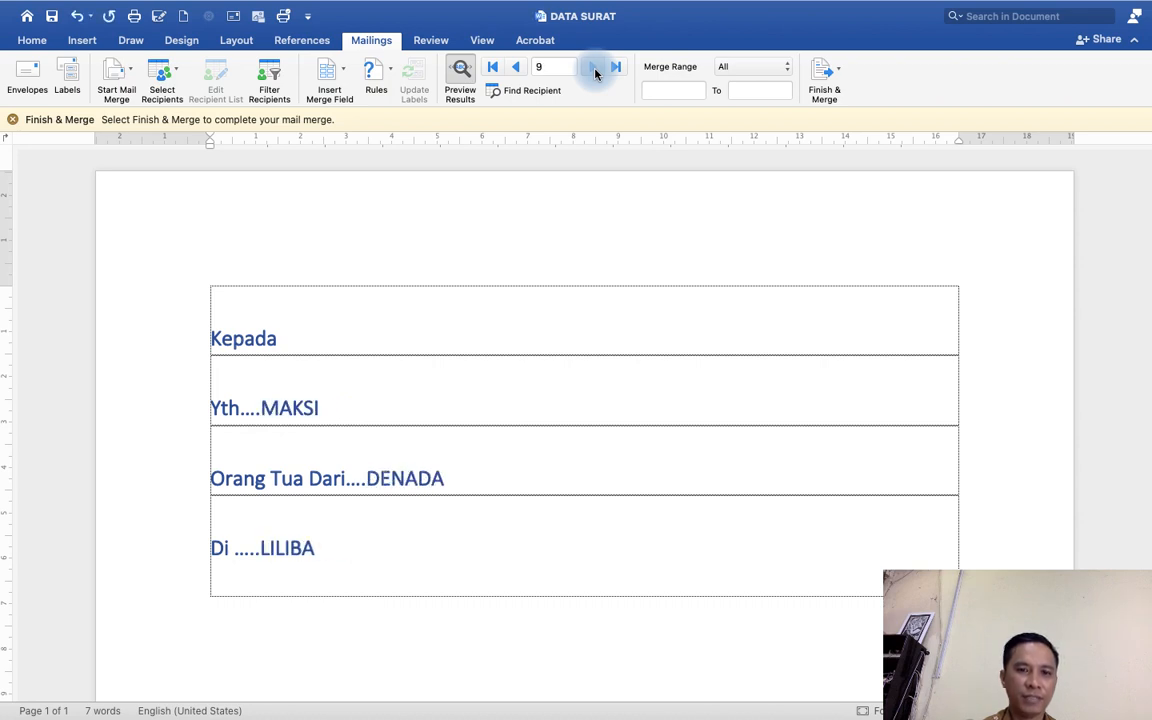
click(594, 68)
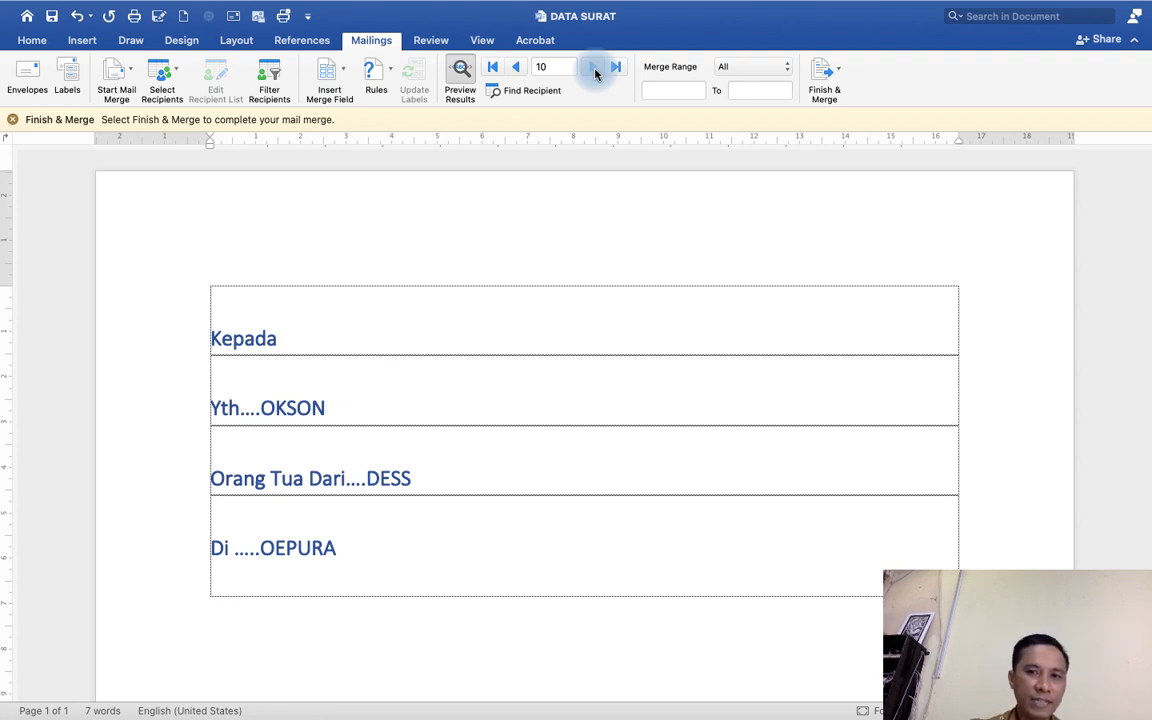
Open the print dialog for the merged documents via Finish & Merge.
click(842, 79)
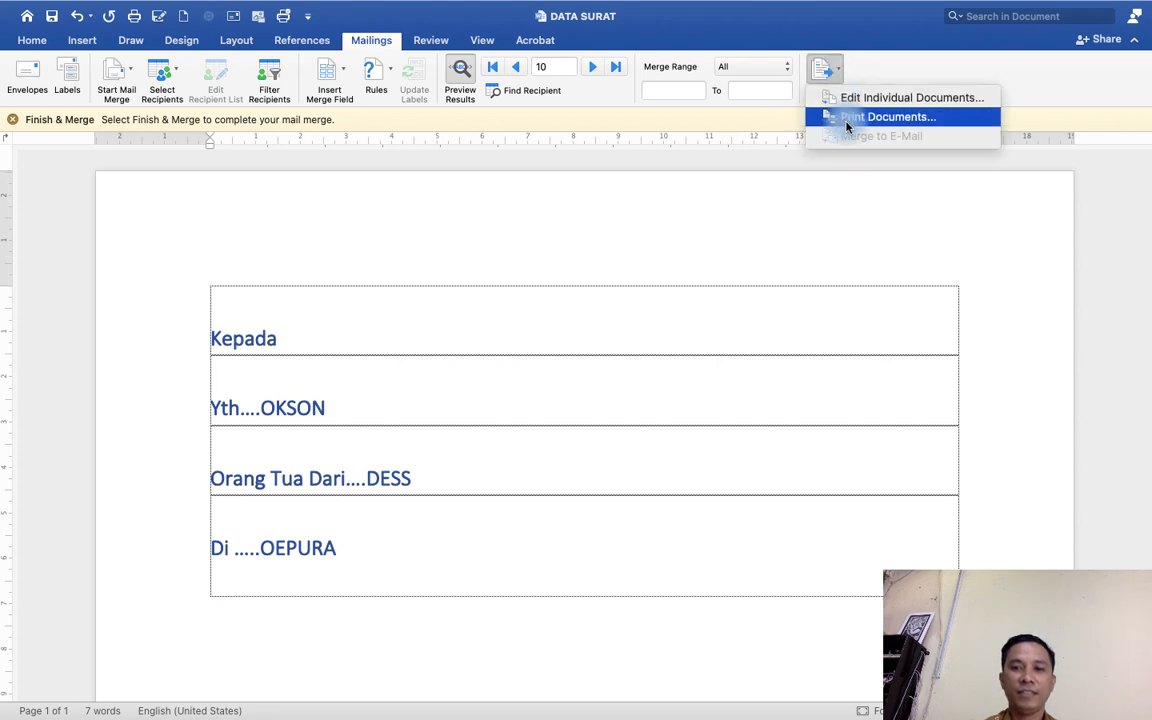
click(849, 119)
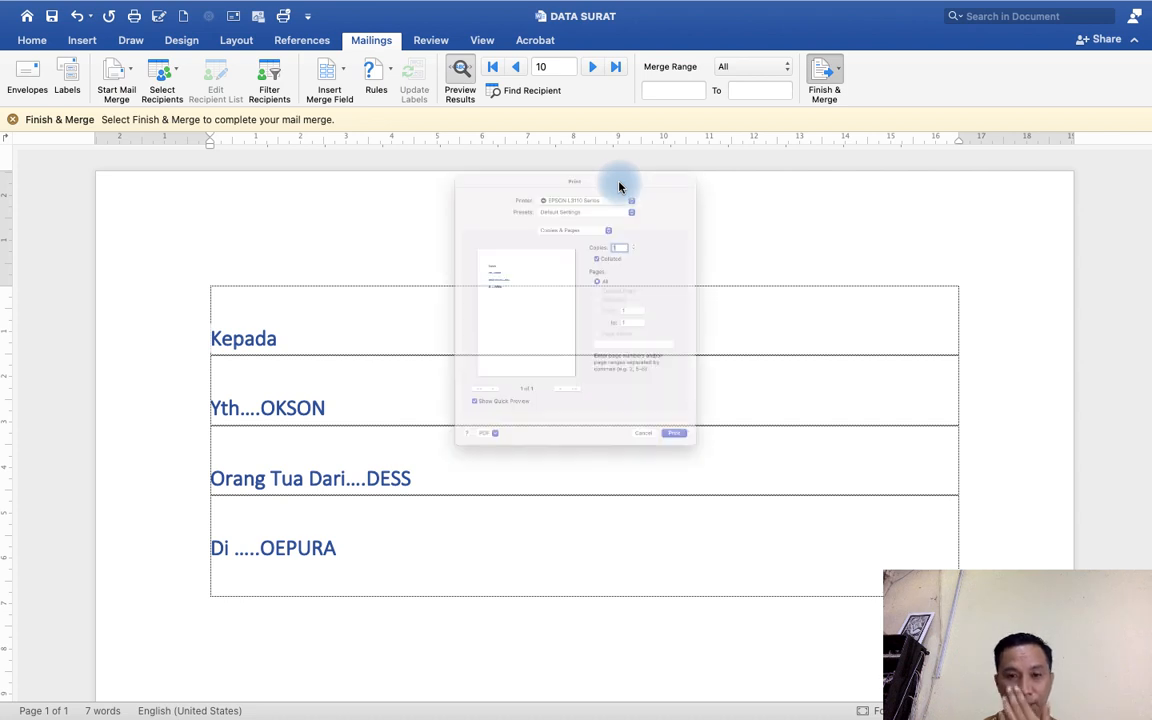
drag(549, 66, 594, 119)
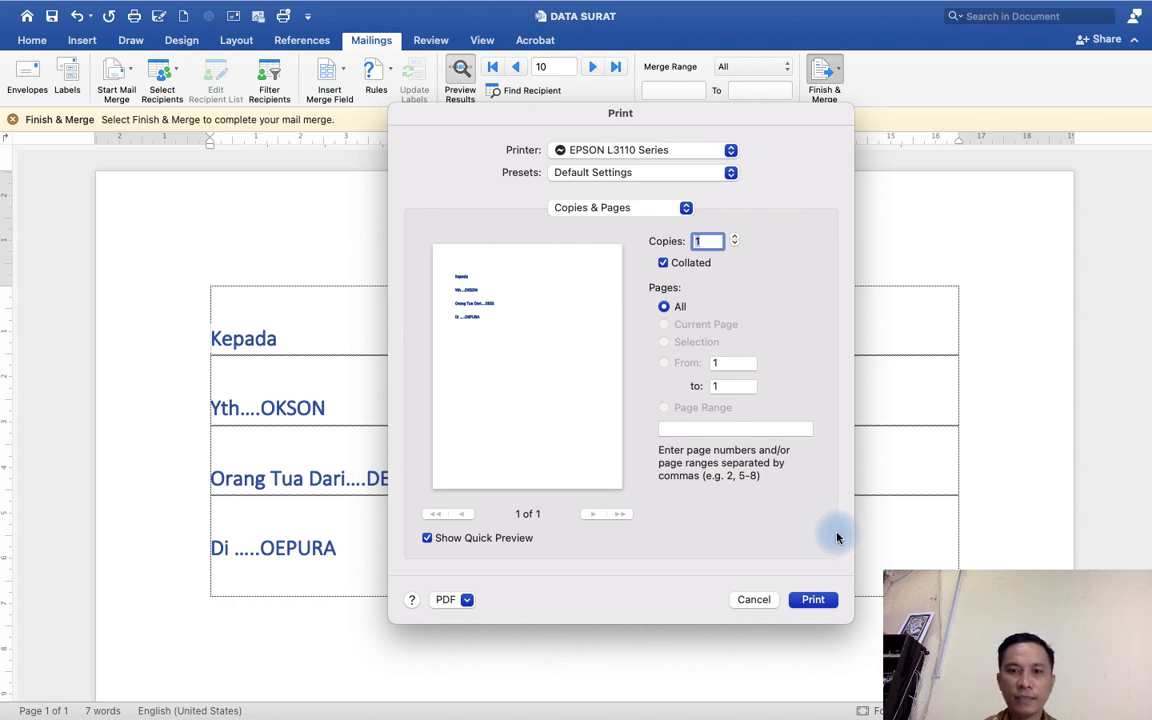
Cancel printing and set a custom merge range from record 1 to 5.
click(751, 602)
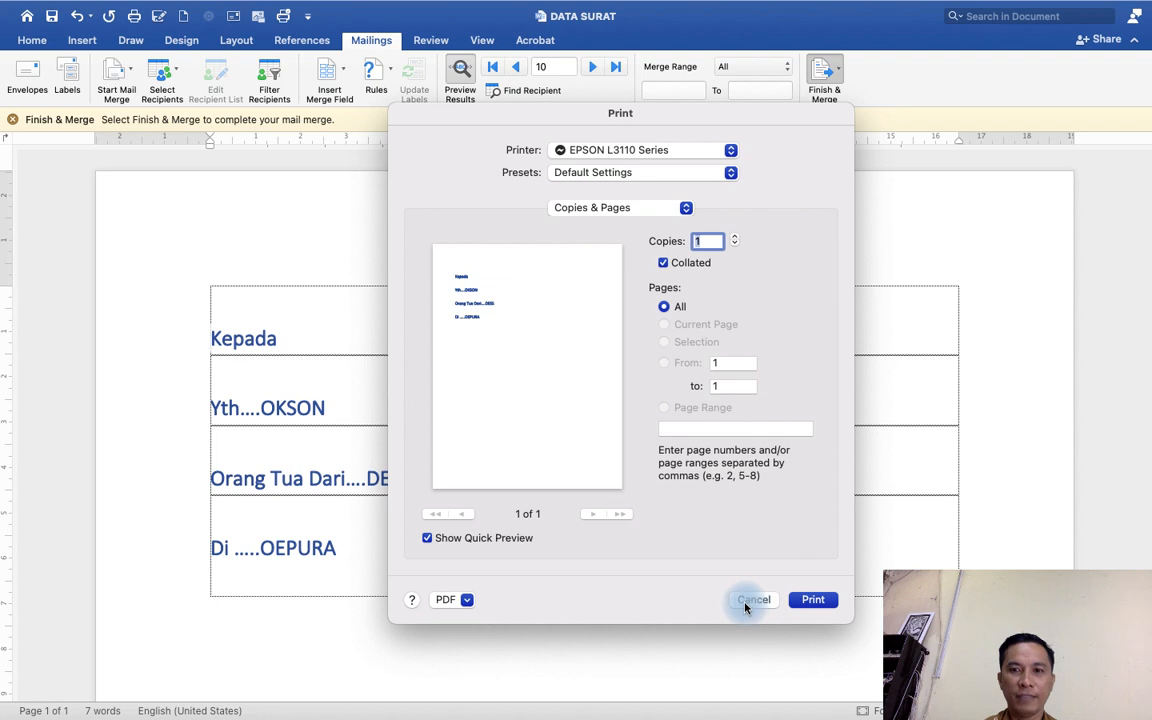
click(763, 70)
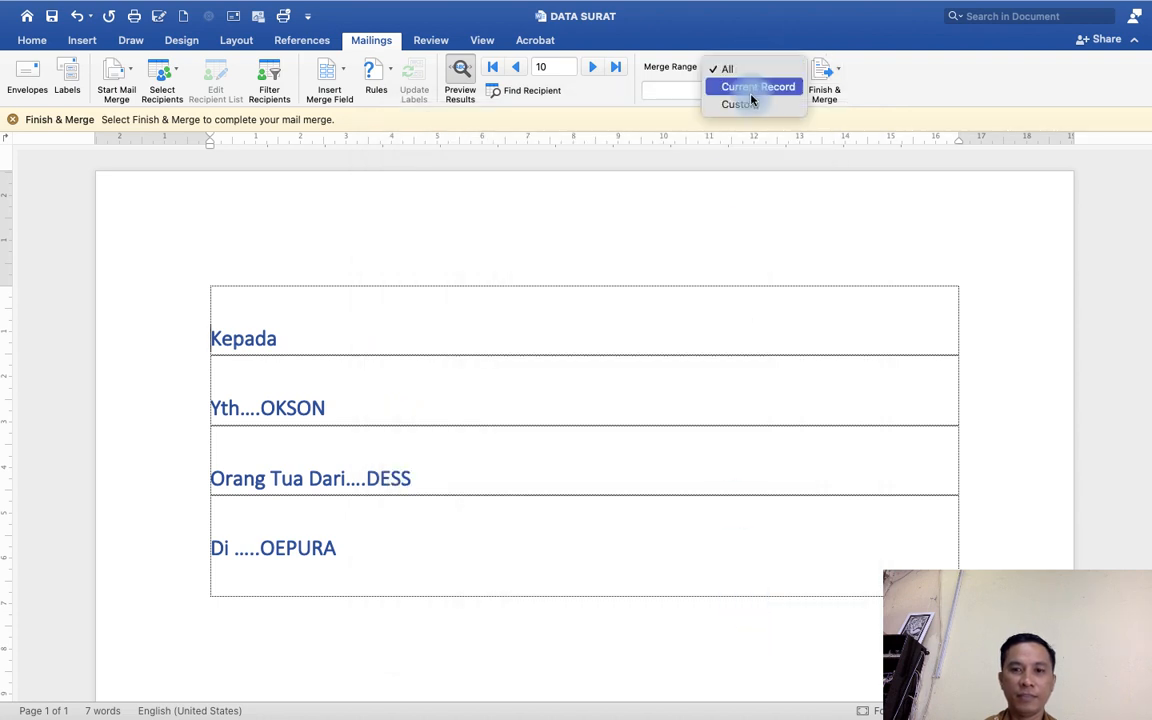
click(752, 105)
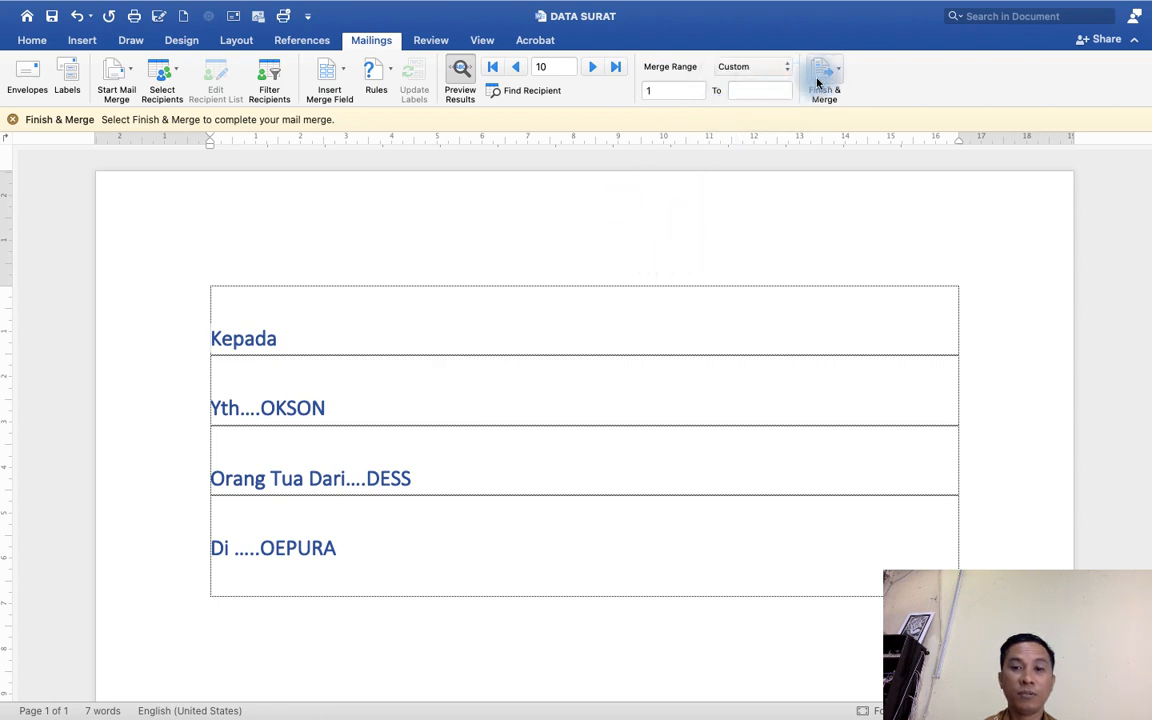
click(685, 92)
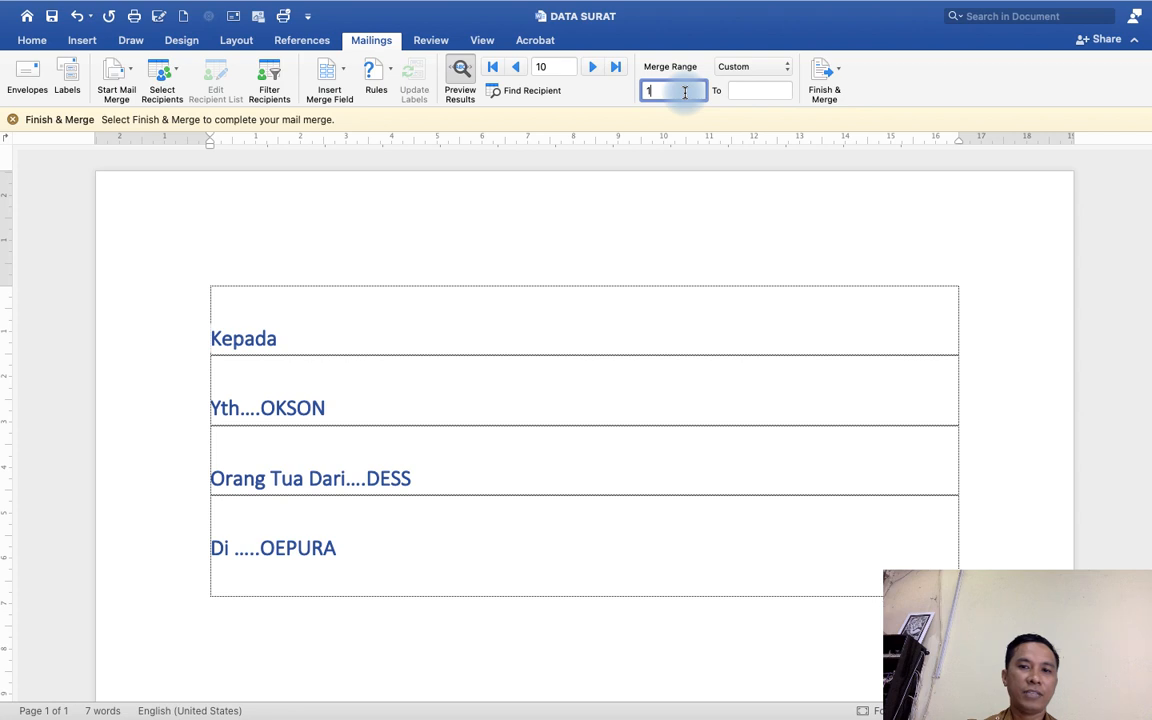
click(741, 90)
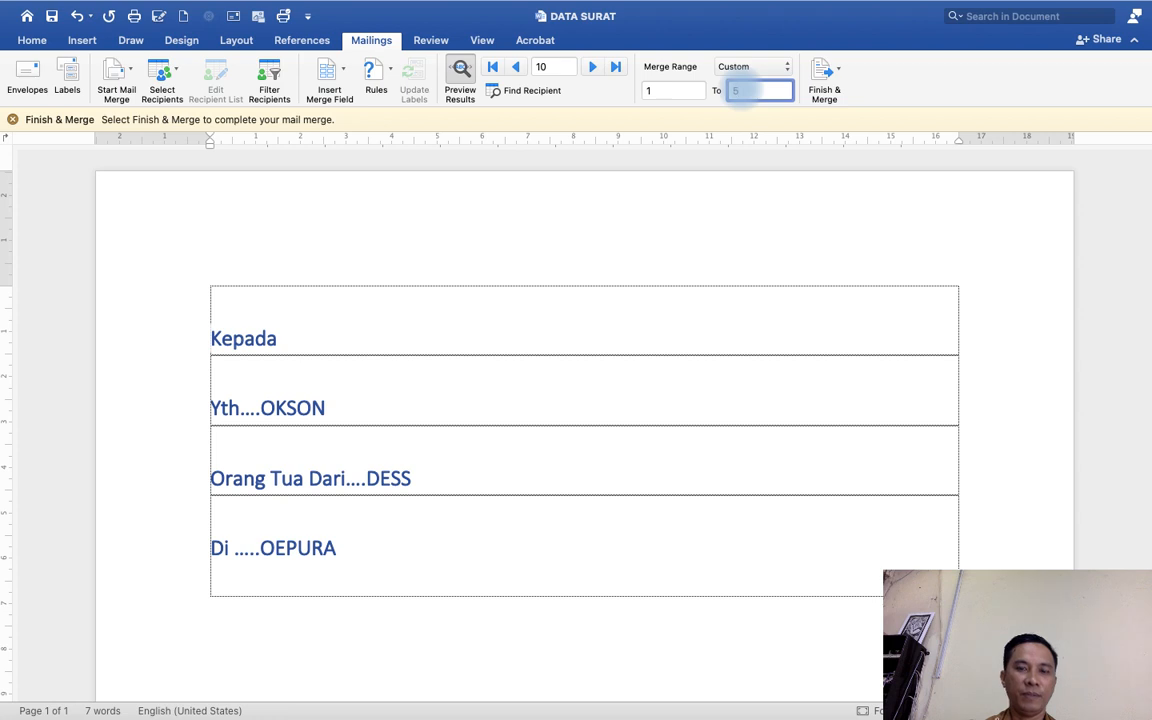
Step through the merged preview from the first recipient to recipient 5.
click(492, 66)
click(592, 67)
click(592, 67)
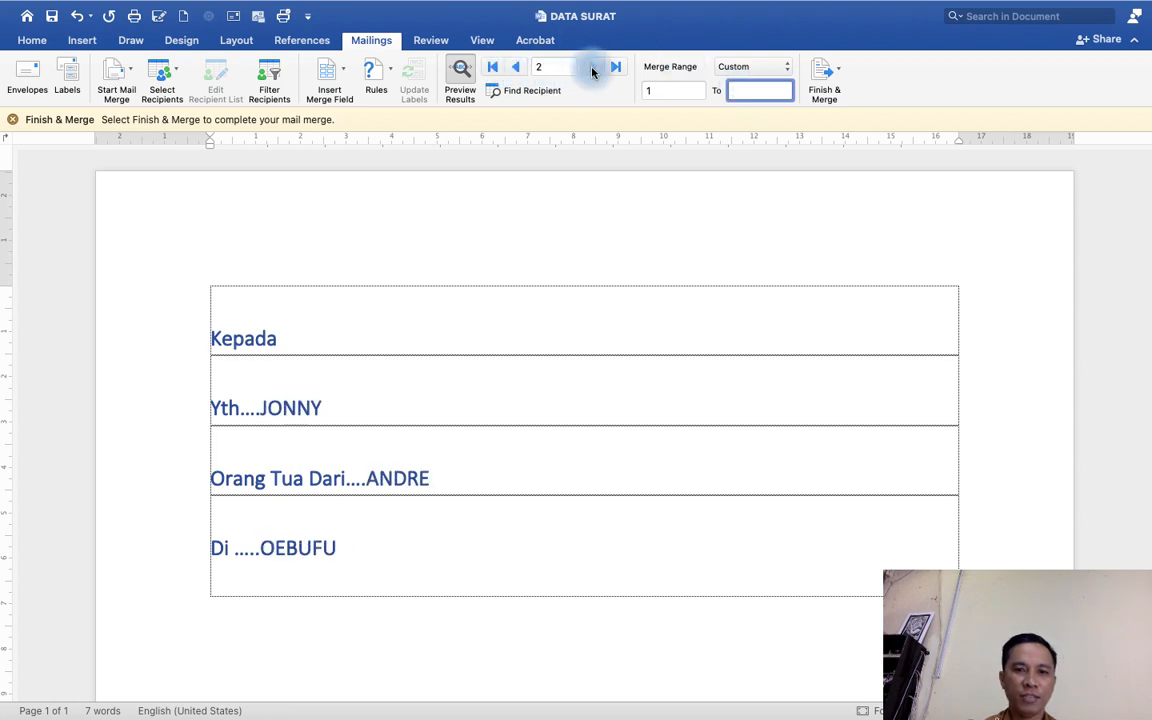
click(592, 67)
click(592, 67)
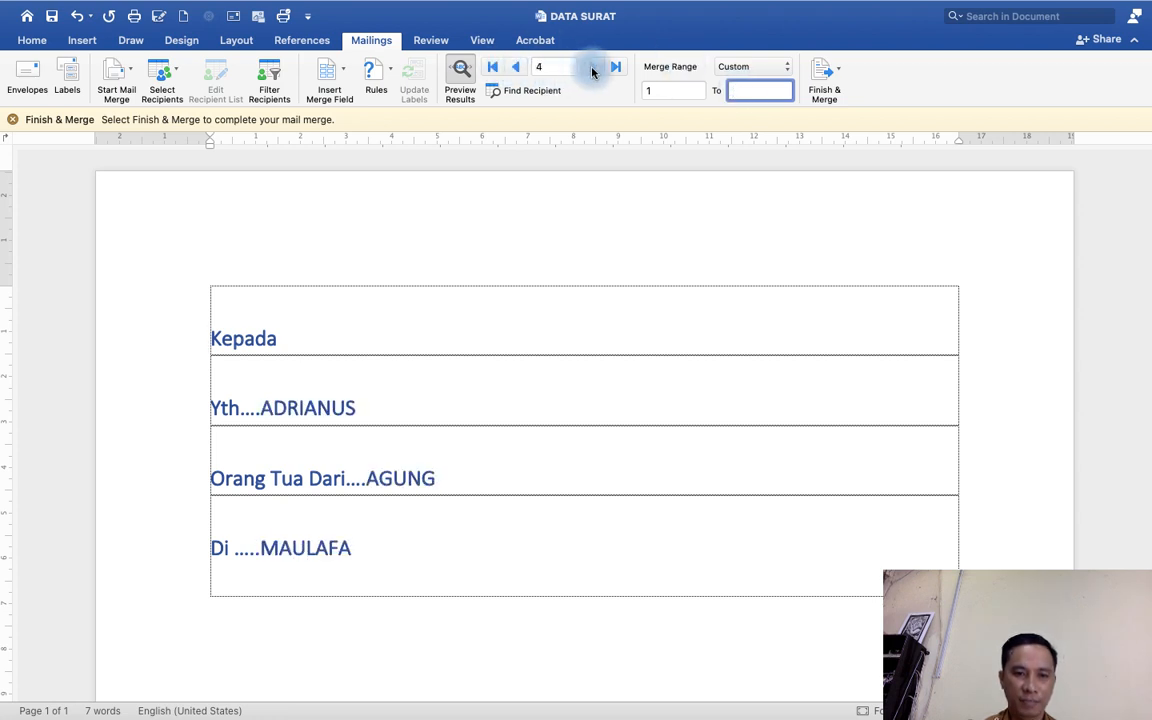
Switch the merge range between All and Current Record, ending with All.
click(758, 68)
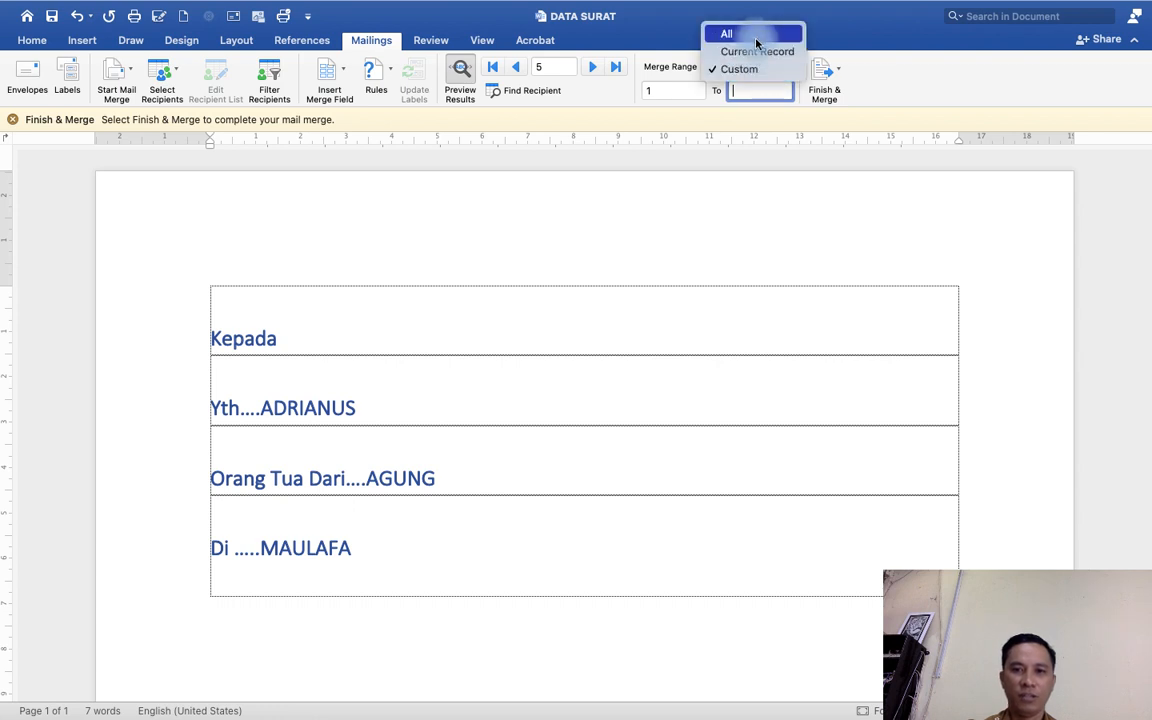
click(754, 35)
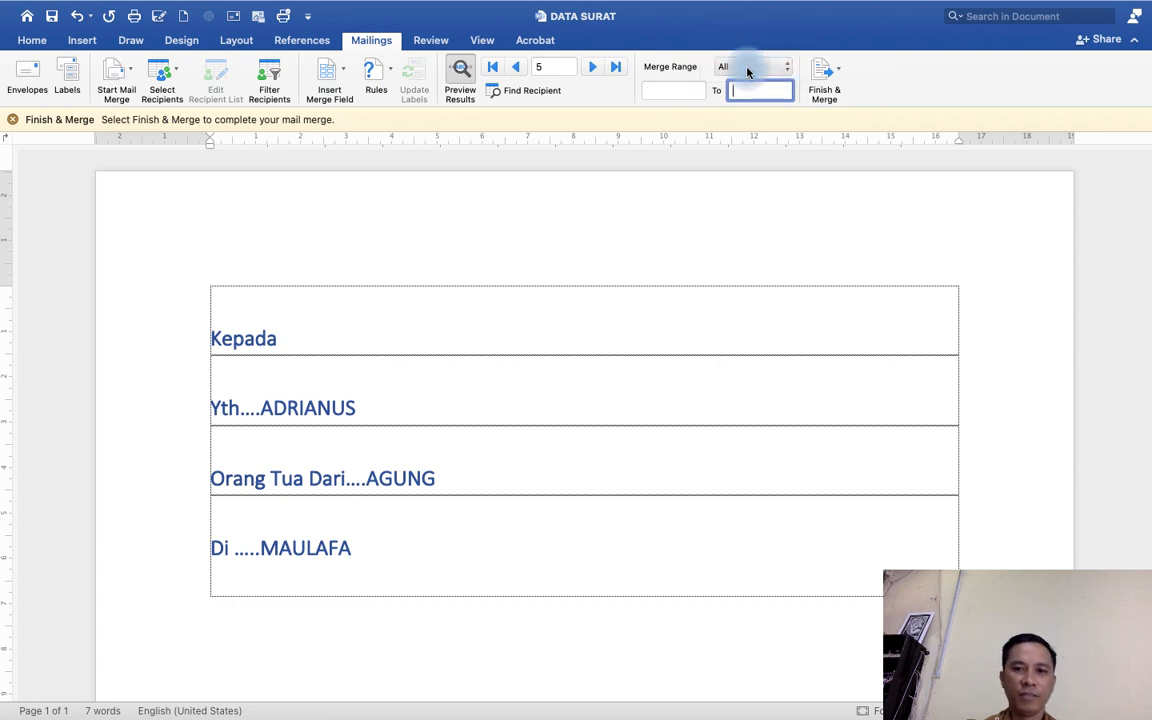
click(748, 68)
click(750, 87)
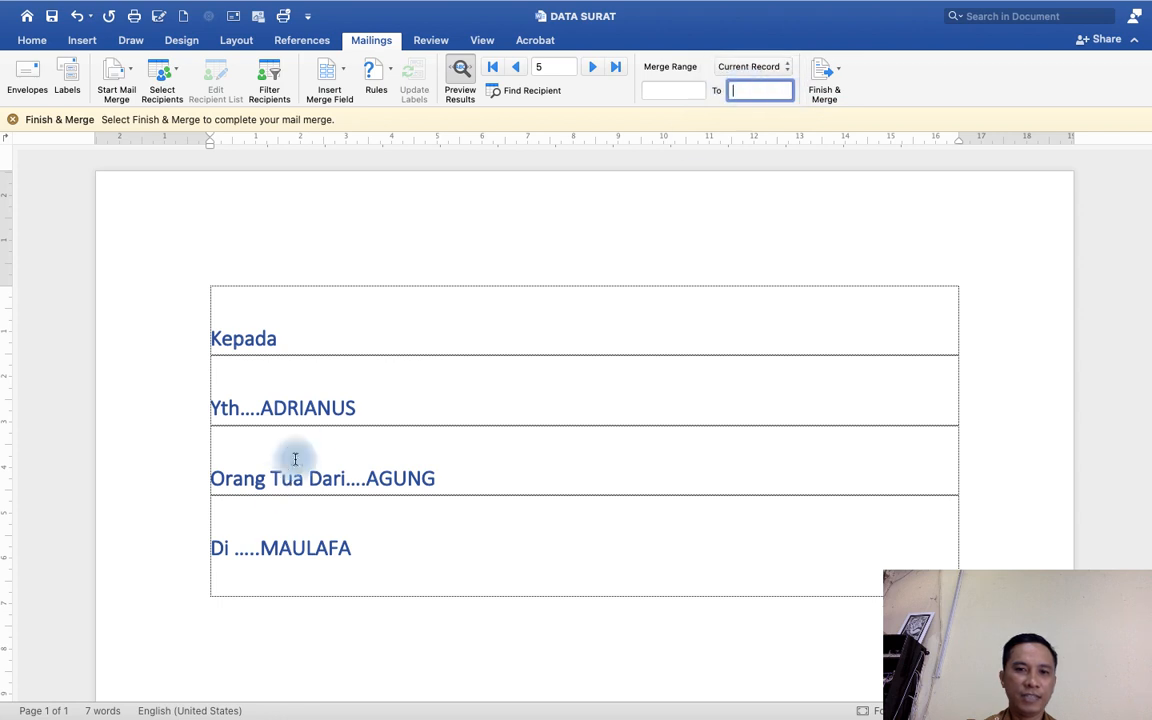
click(760, 68)
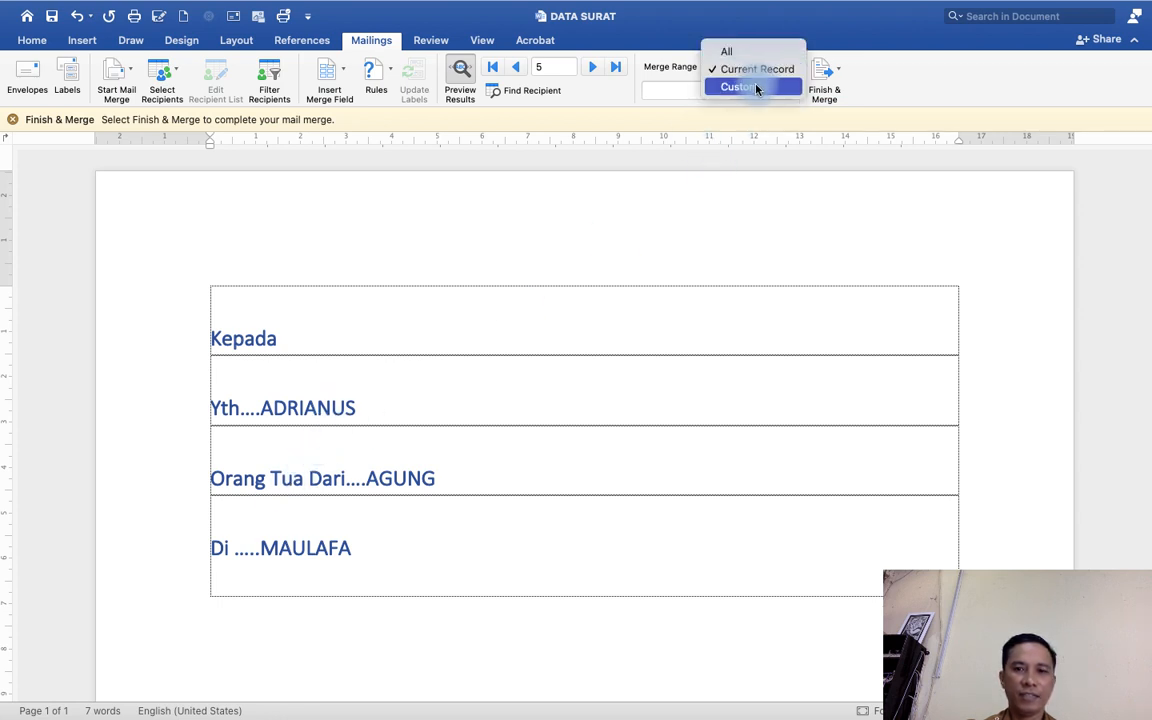
click(727, 51)
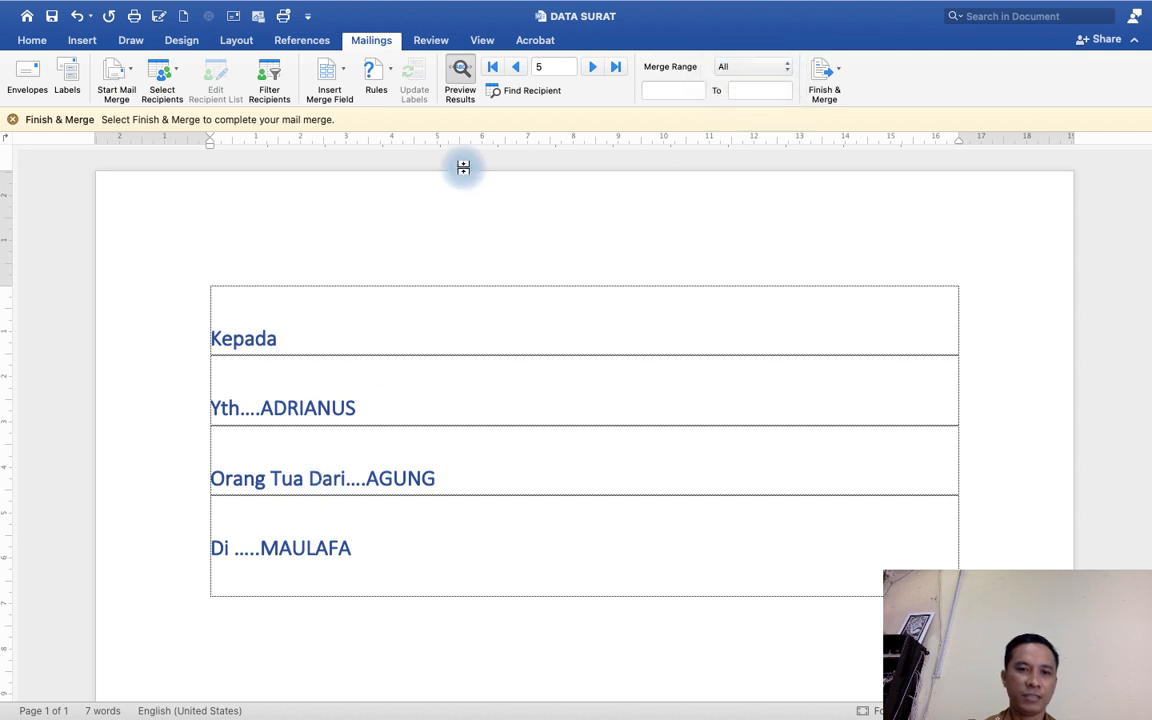
Browse the merged preview for recipients 7 and 8.
click(590, 67)
click(590, 67)
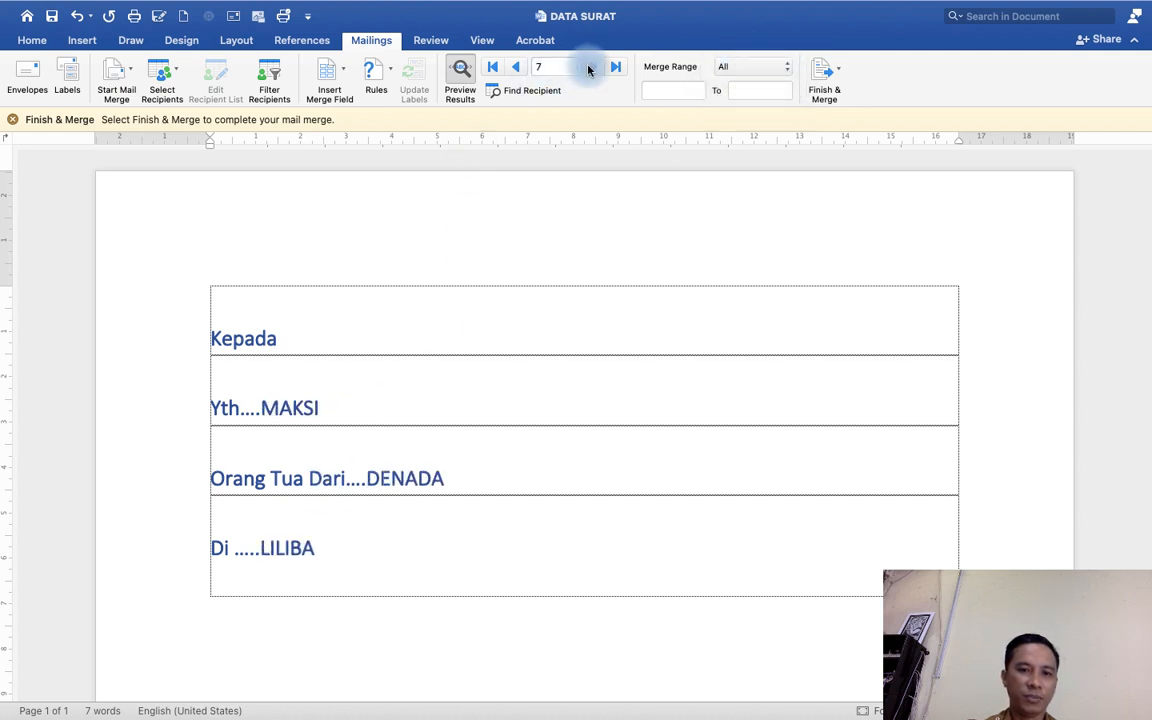
click(590, 67)
click(518, 68)
click(520, 69)
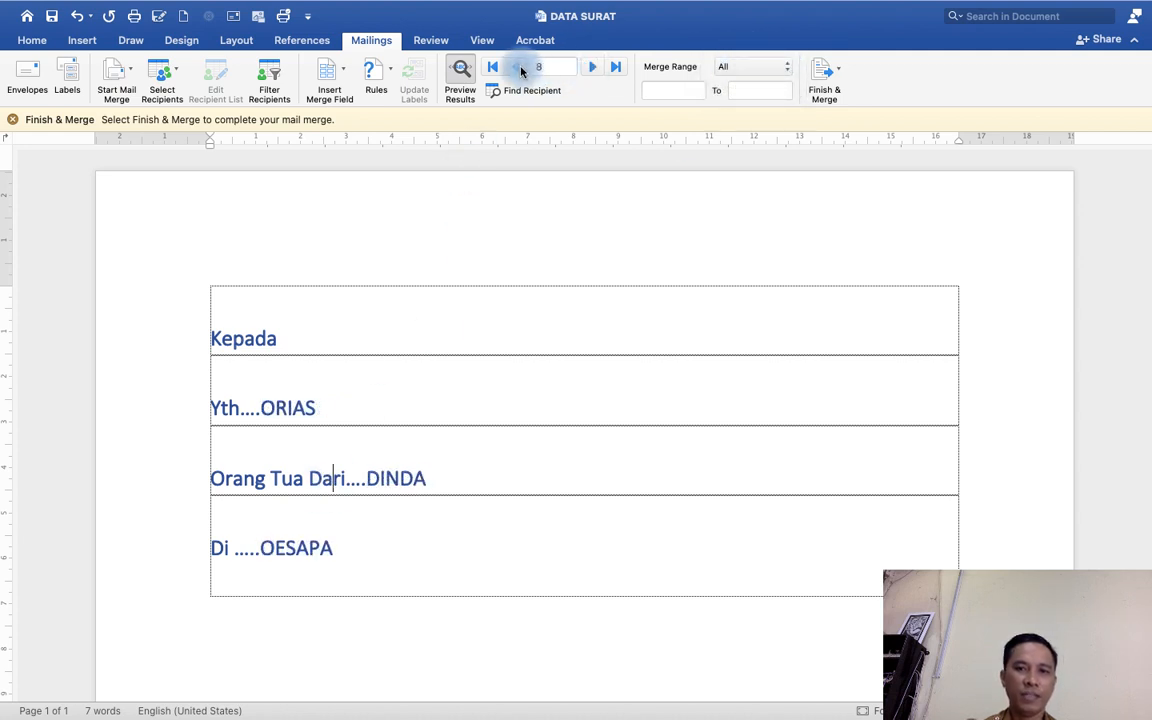
Add three blank rows after the Di ..... line in the letter table.
click(465, 532)
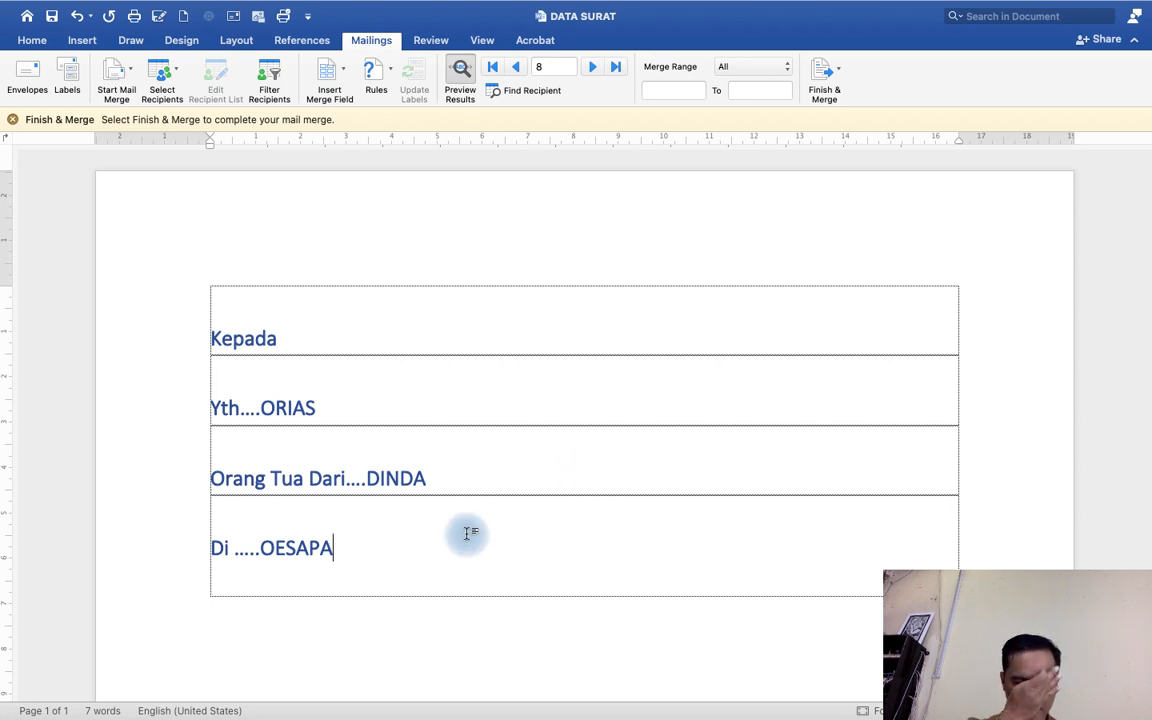
key(Return)
key(Return)
key(Return)
key(Return)
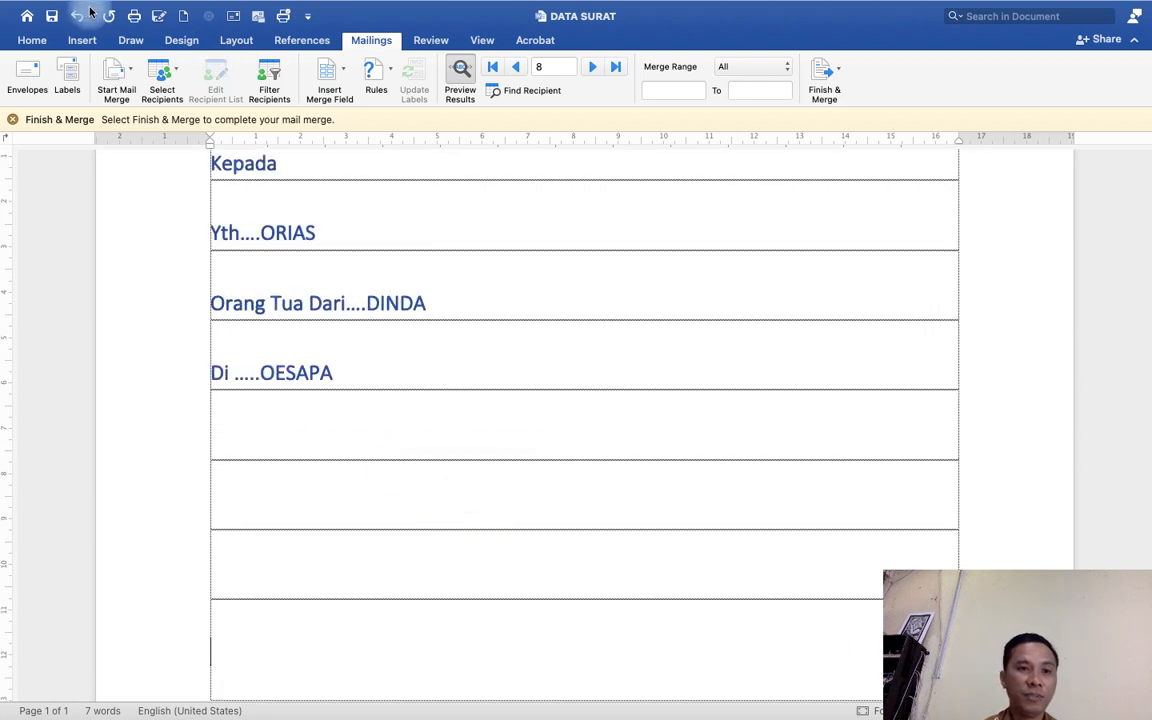
Create a new blank document and type the heading TUGAS KALIAN.
click(184, 18)
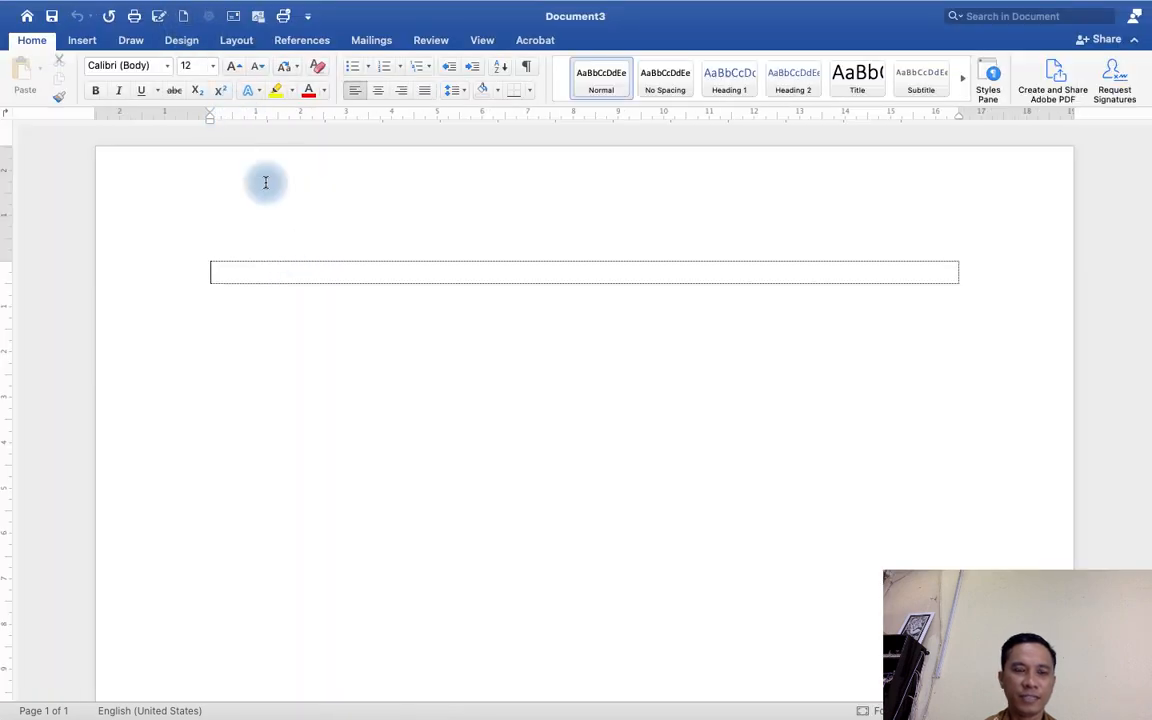
text(TUGAS )
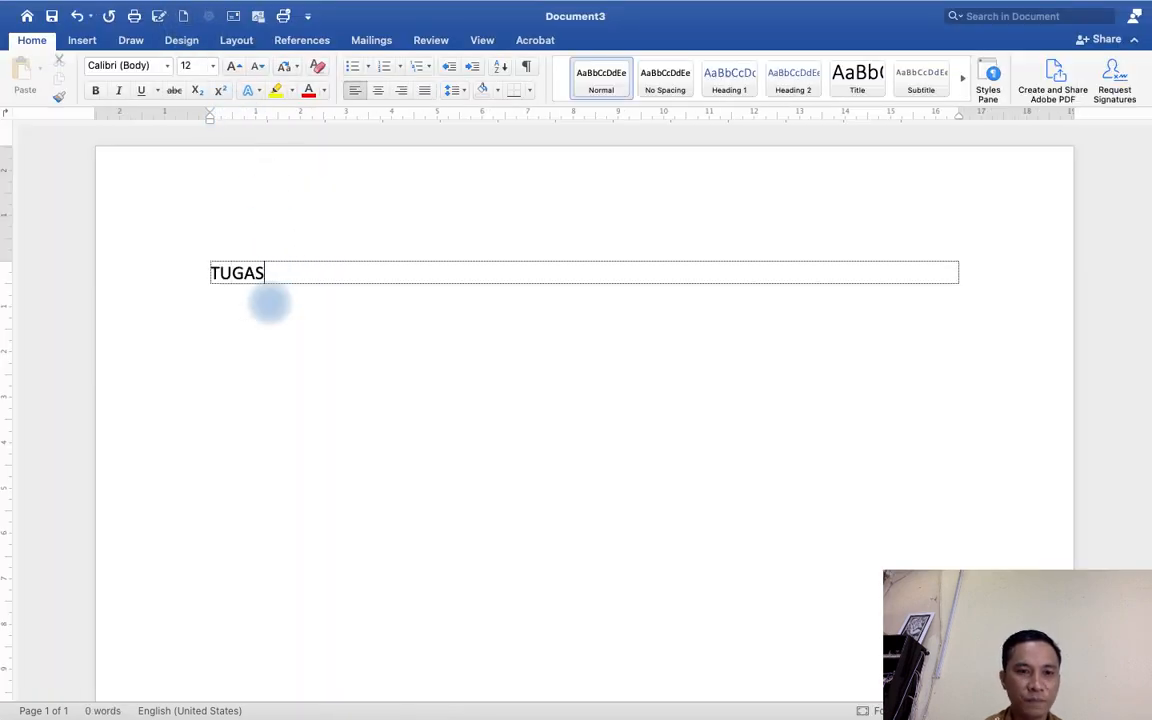
text(KALIAN)
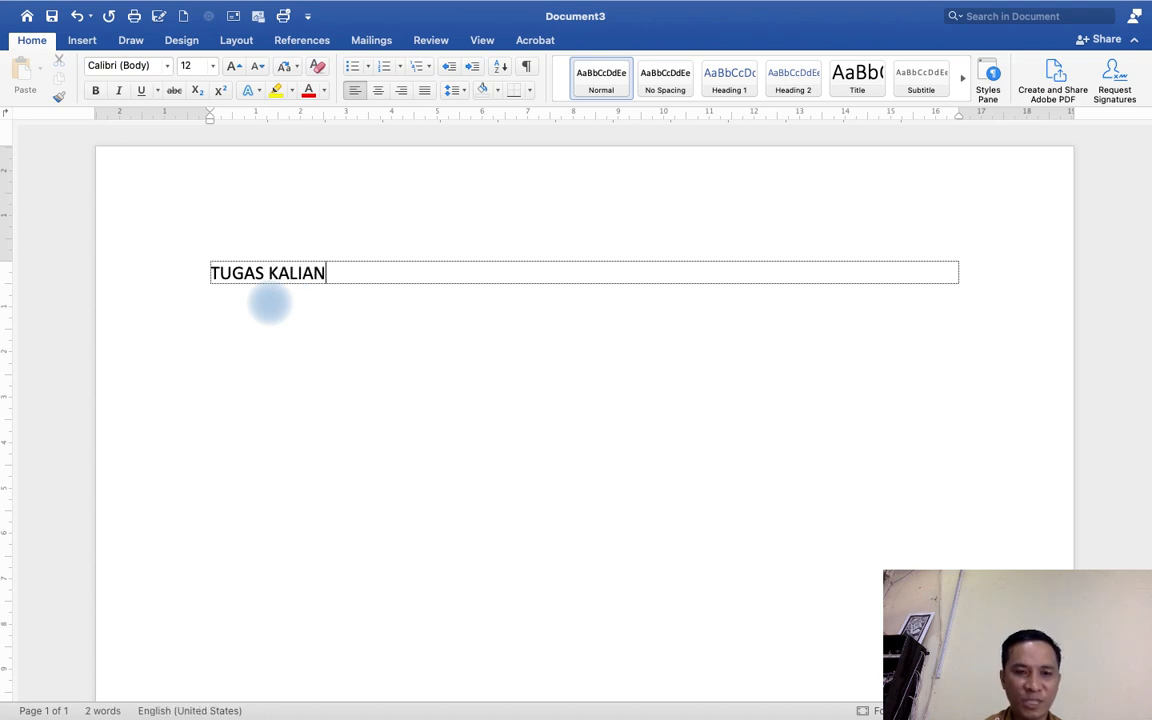
Below a blank line, start a numbered list with item 1 BUAT MAIL MERGE.
key(Return)
key(Return)
text(1. )
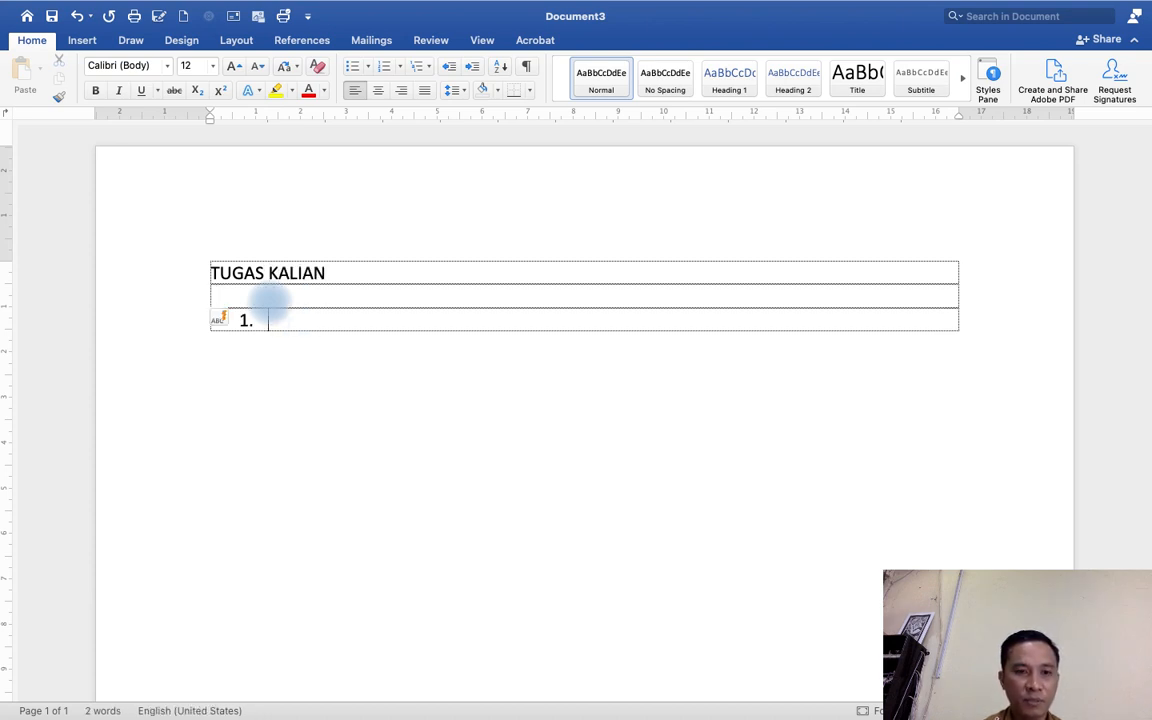
text(BUAT)
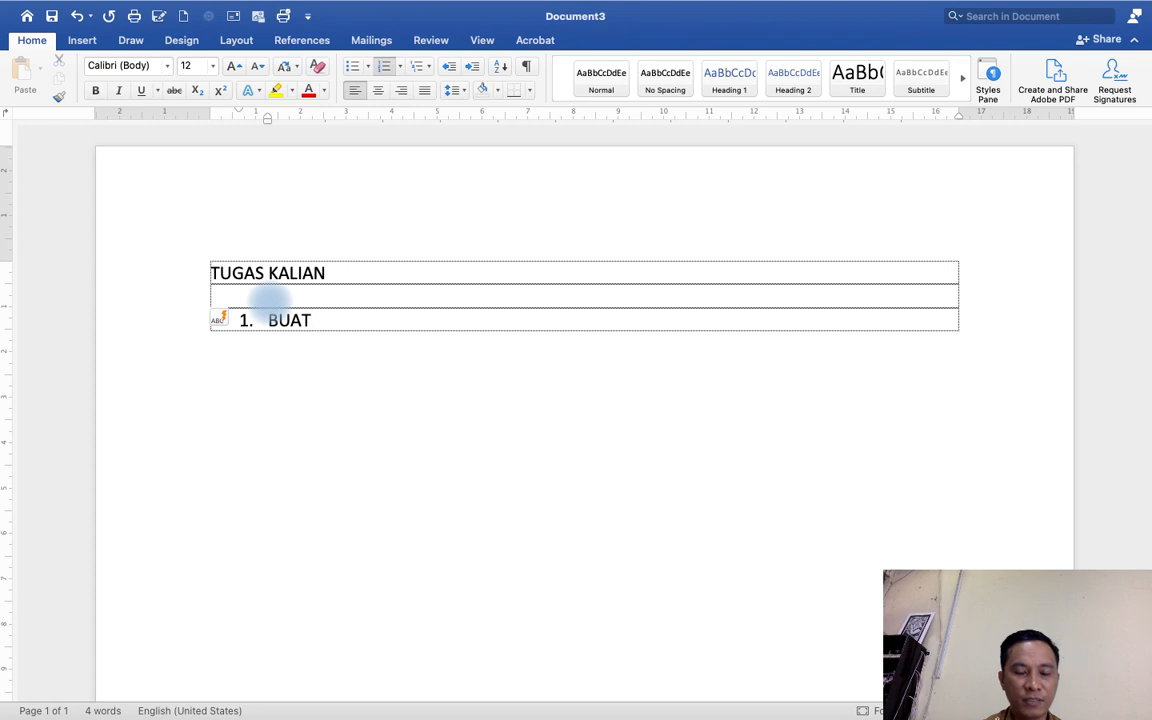
text( MAIL MERGE)
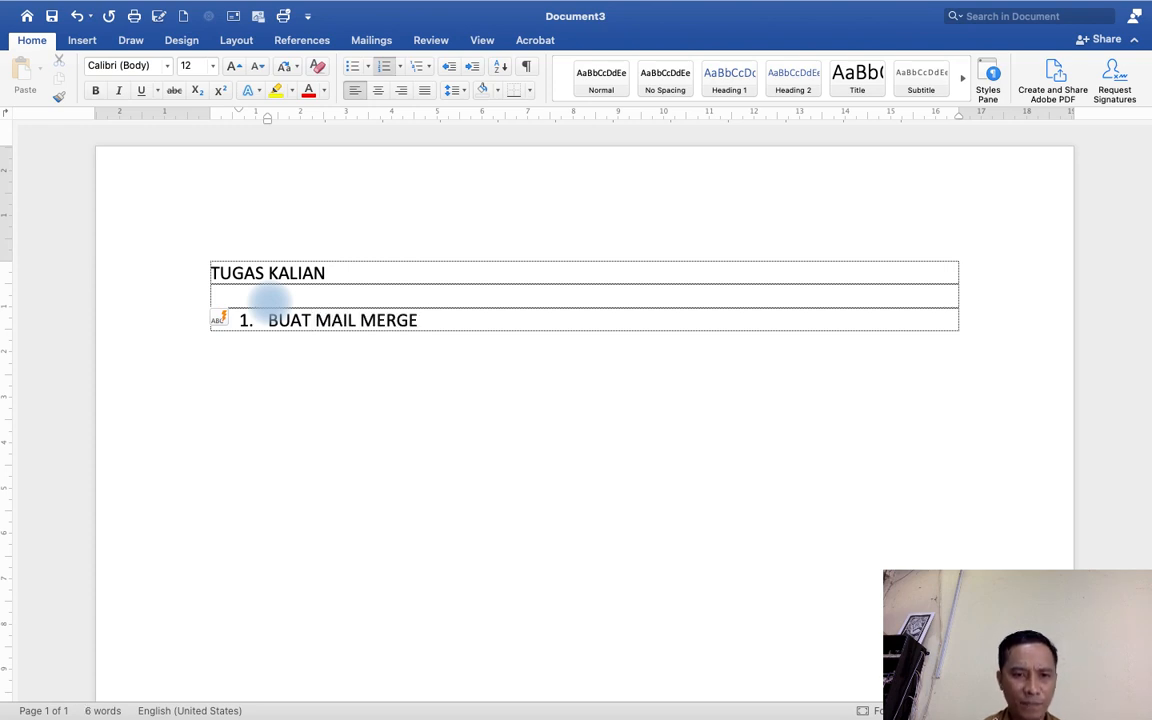
key(Return)
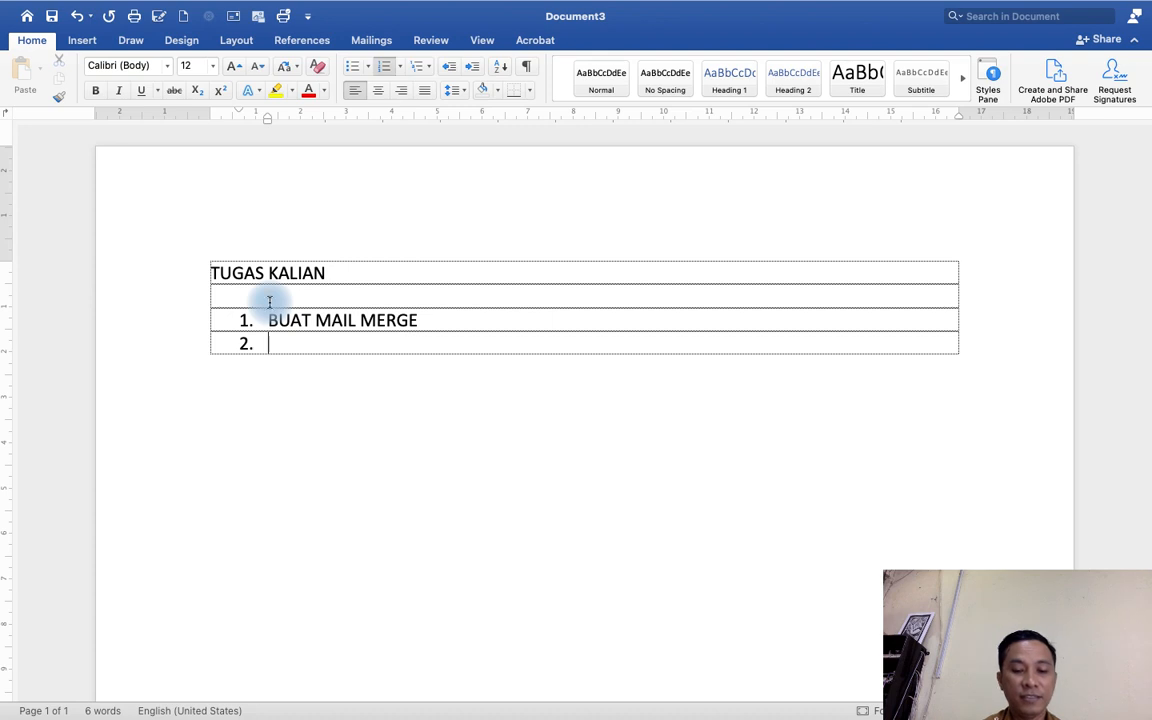
Add numbered item 2 DATANYA KALIAN BIAT SBUAT SESUI KEBUTUHAN : and start a new line.
text(DATANYA)
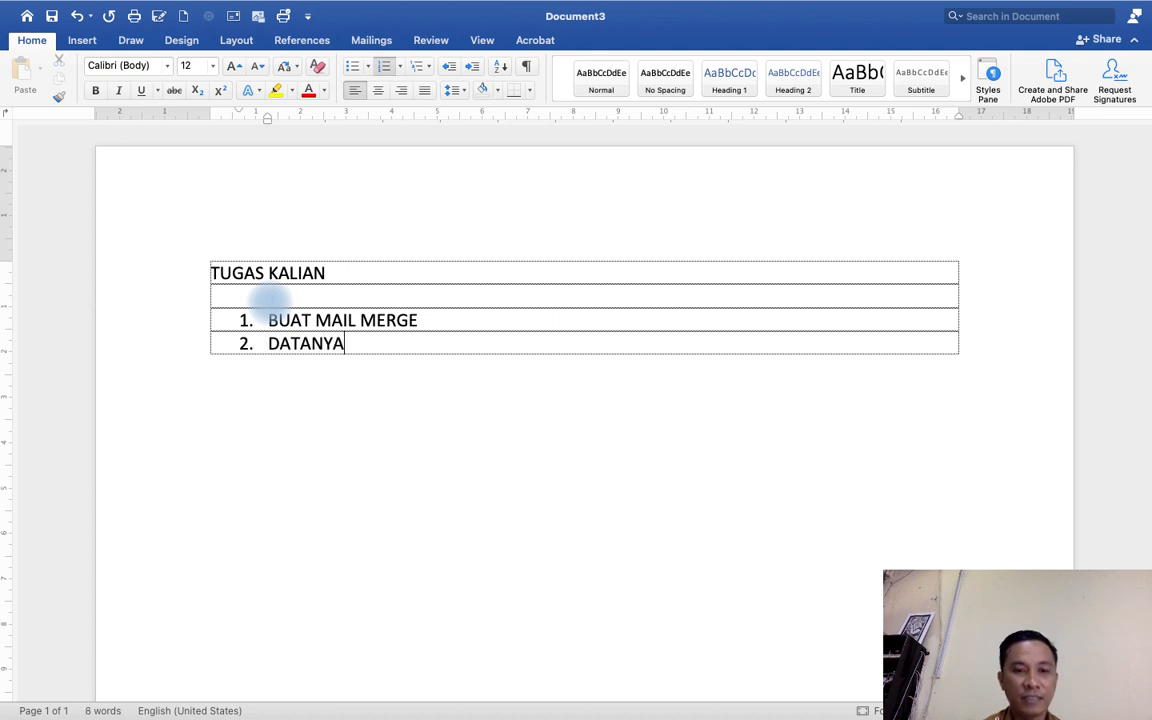
text( KAL)
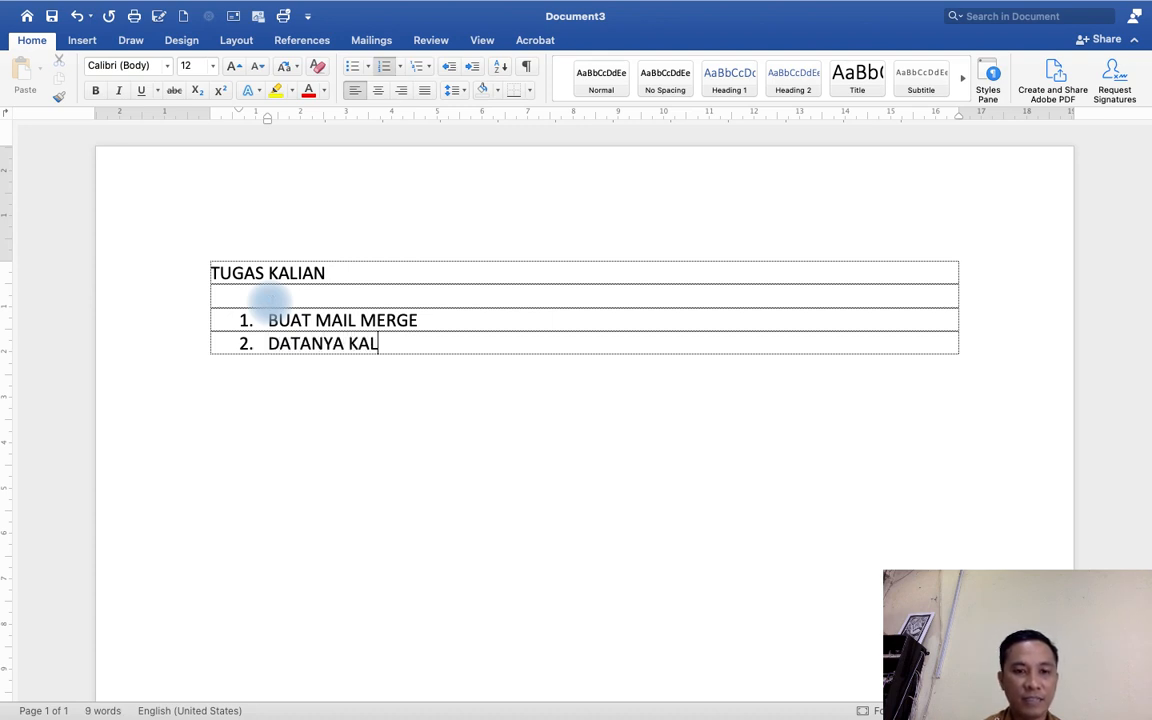
text(IAN BIAT )
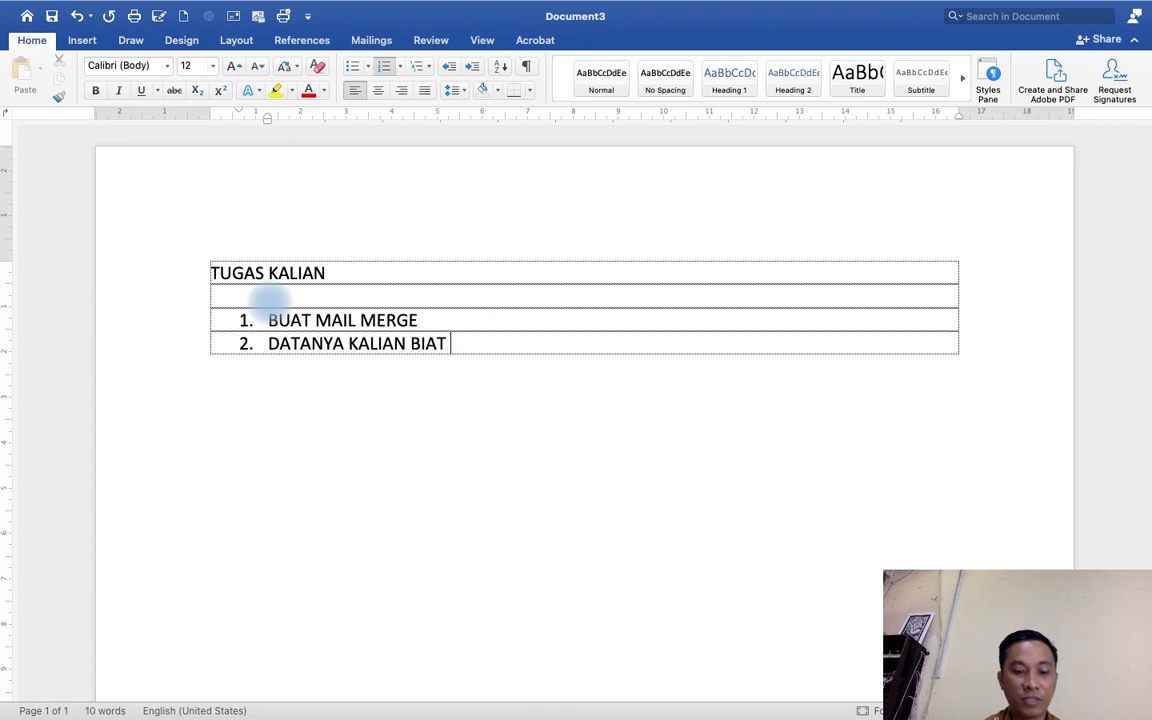
text(SBUAT SESUI )
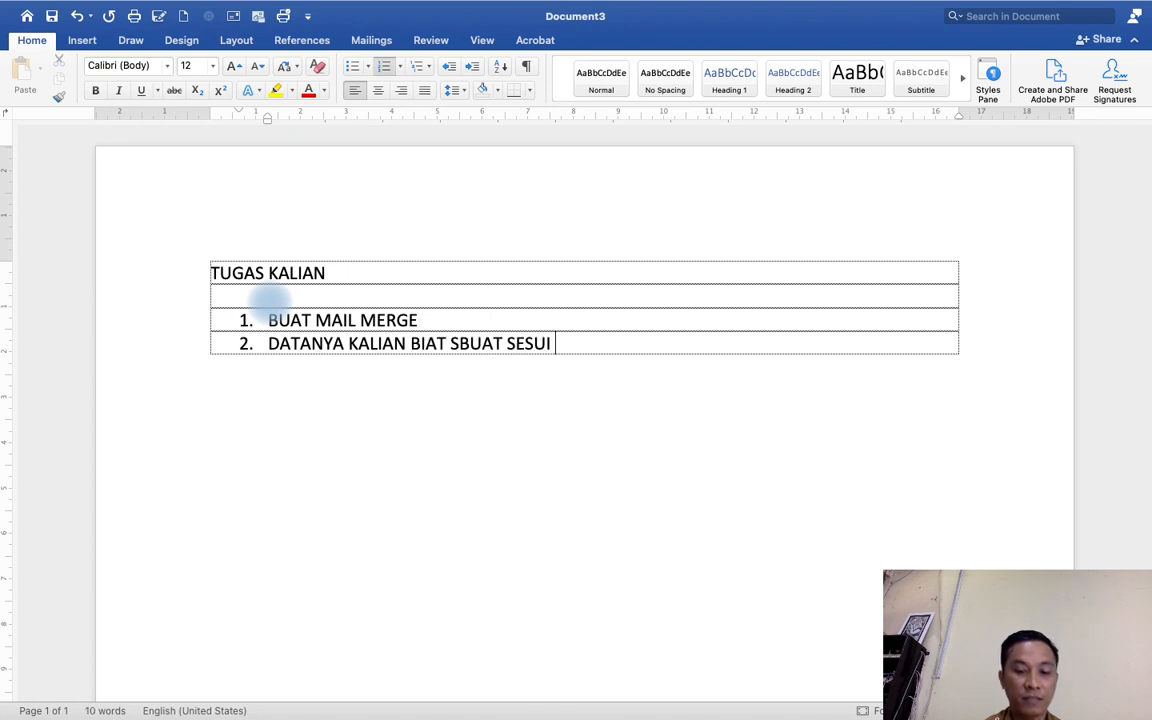
text(KEBUTUHAN )
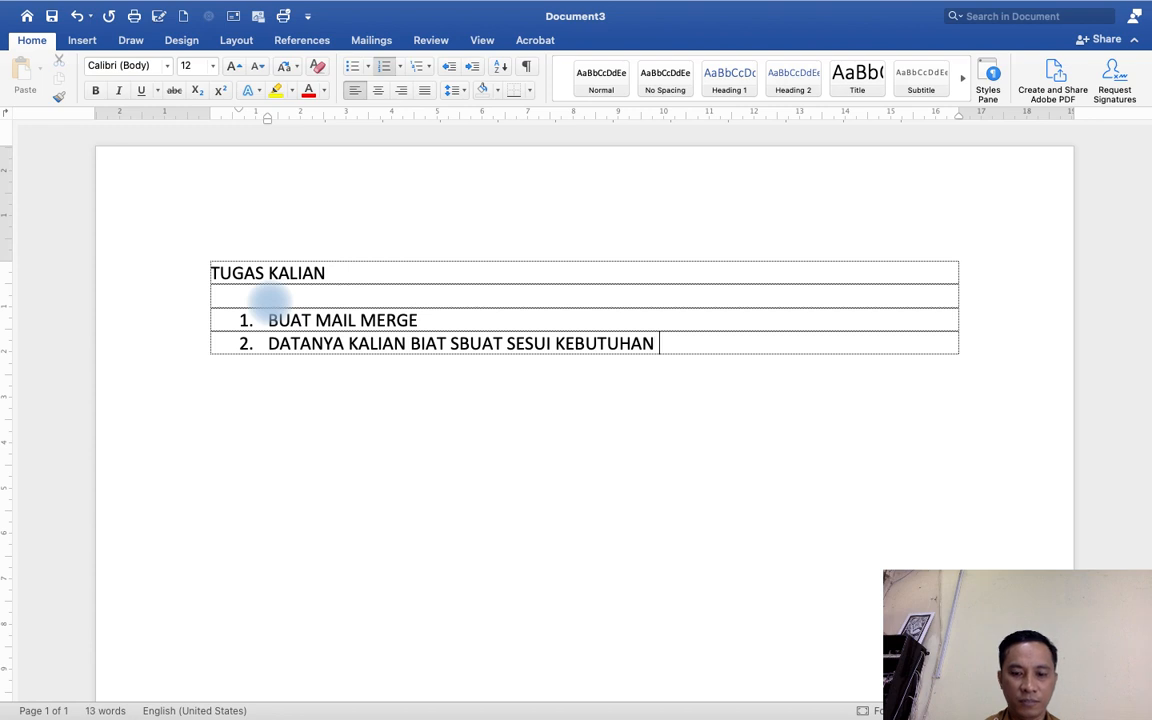
text(:)
key(Return)
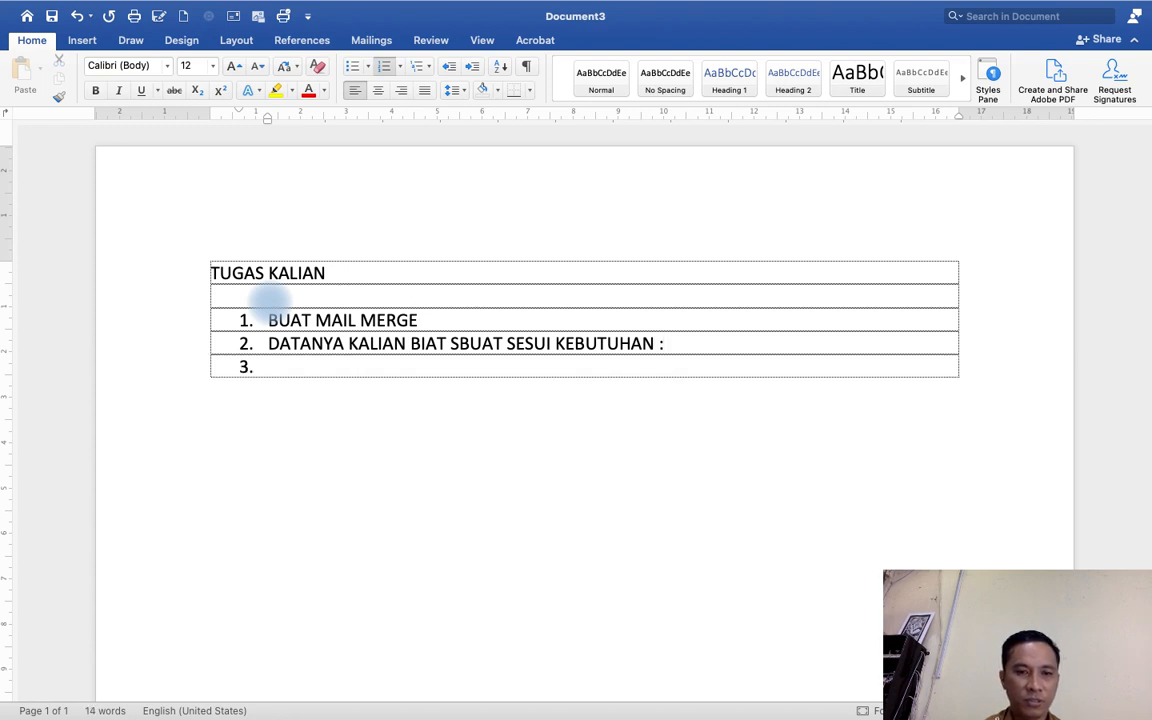
Replace the empty item 3 with an unnumbered example line CTH : BUAT DATA NILAI, DATA PENJULAN, NOTA, DLL and start a new row.
key(BackSpace)
text(CTH )
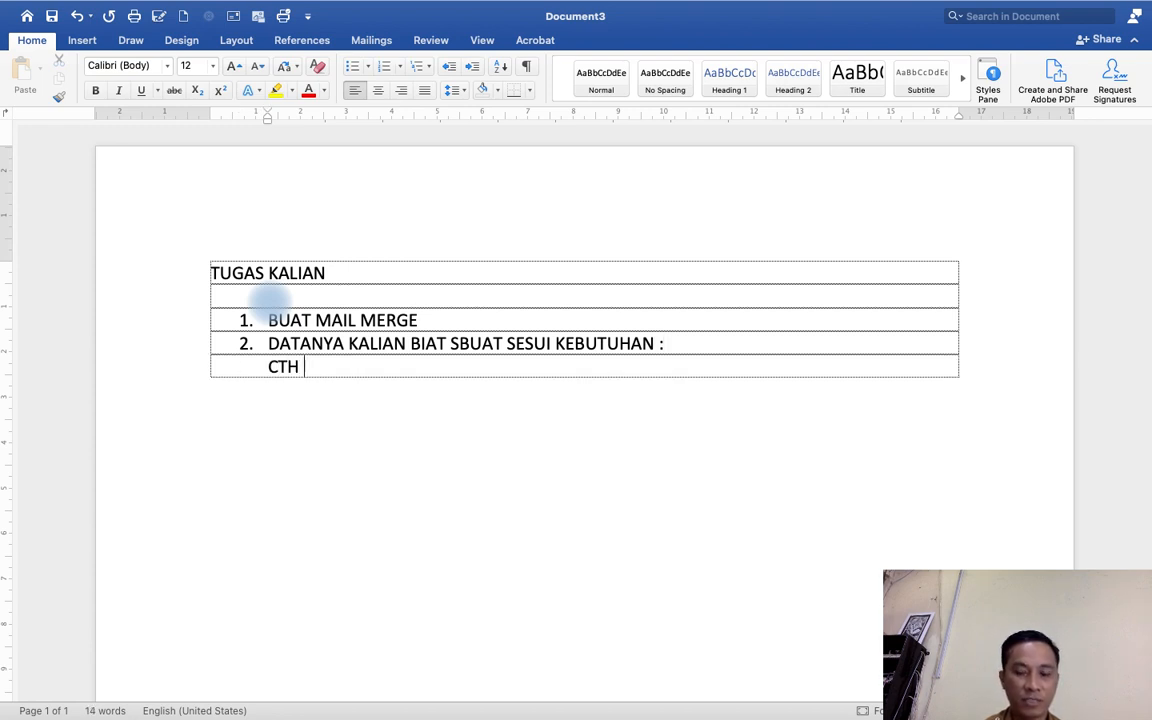
text(: BUAT)
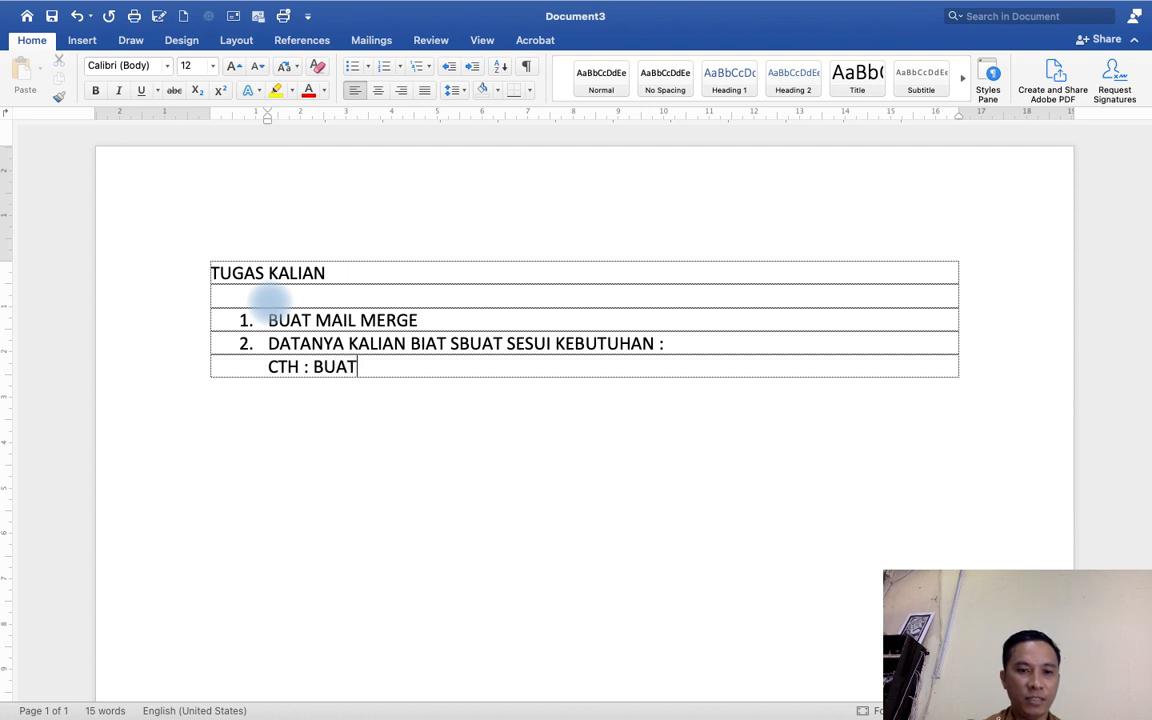
text( DATA NILAI)
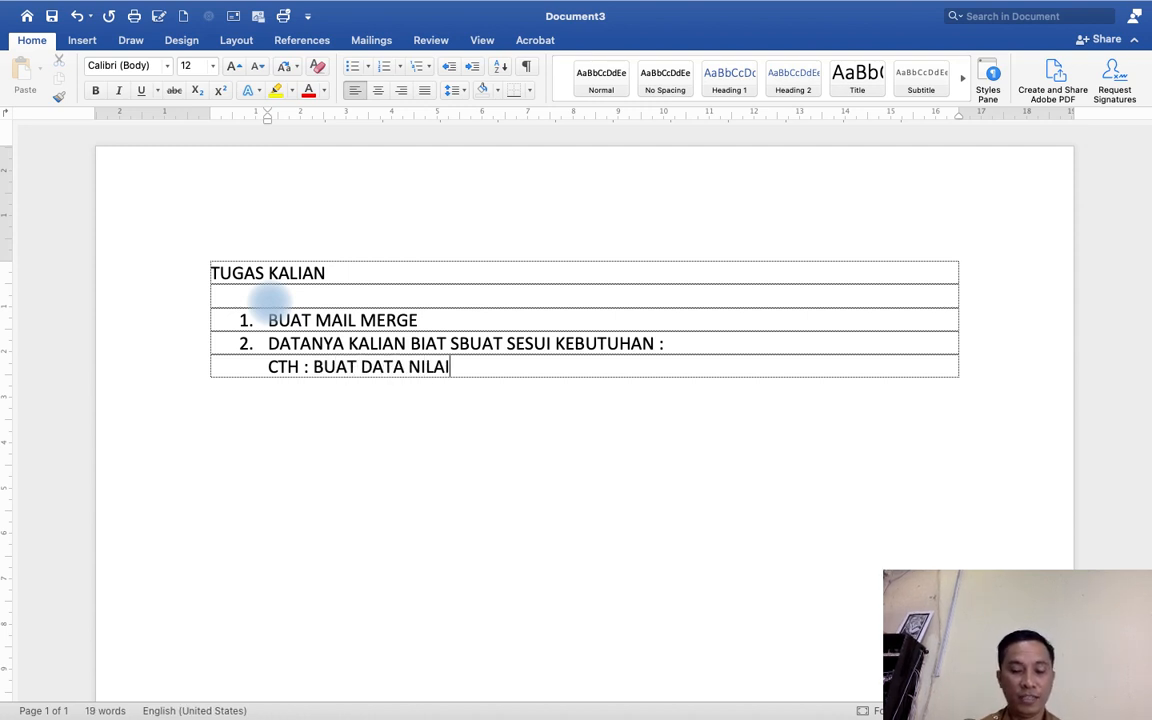
text(, B)
key(BackSpace)
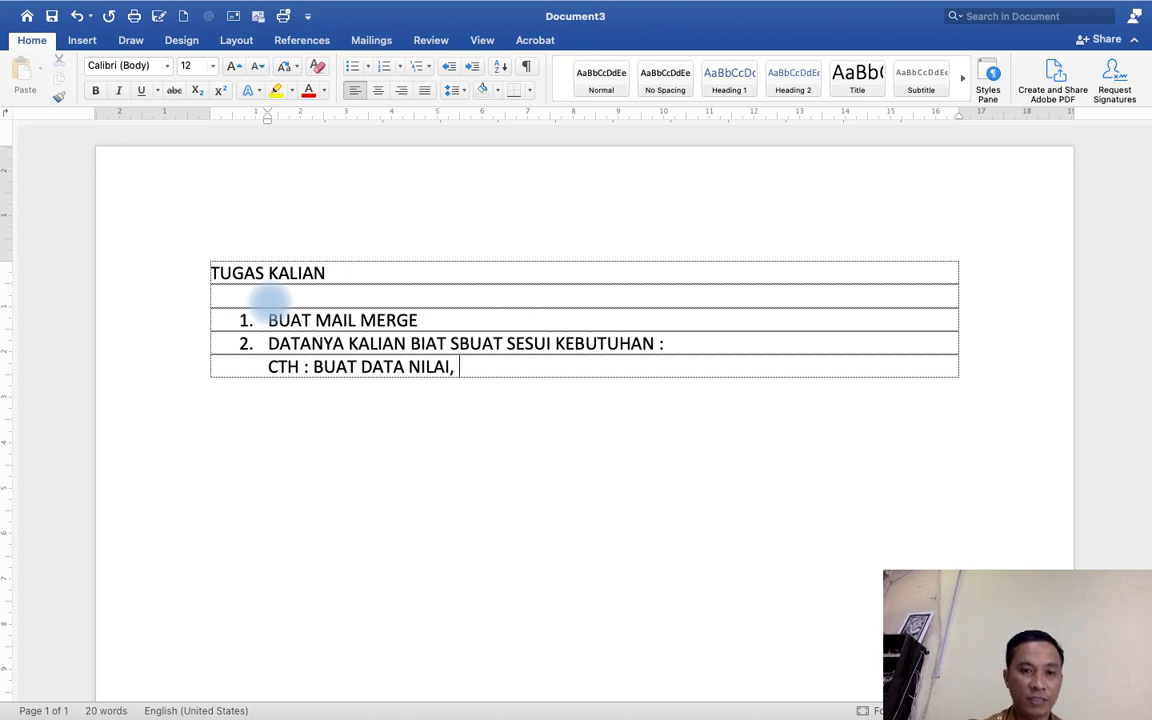
text(DATA)
text( PENJUAN)
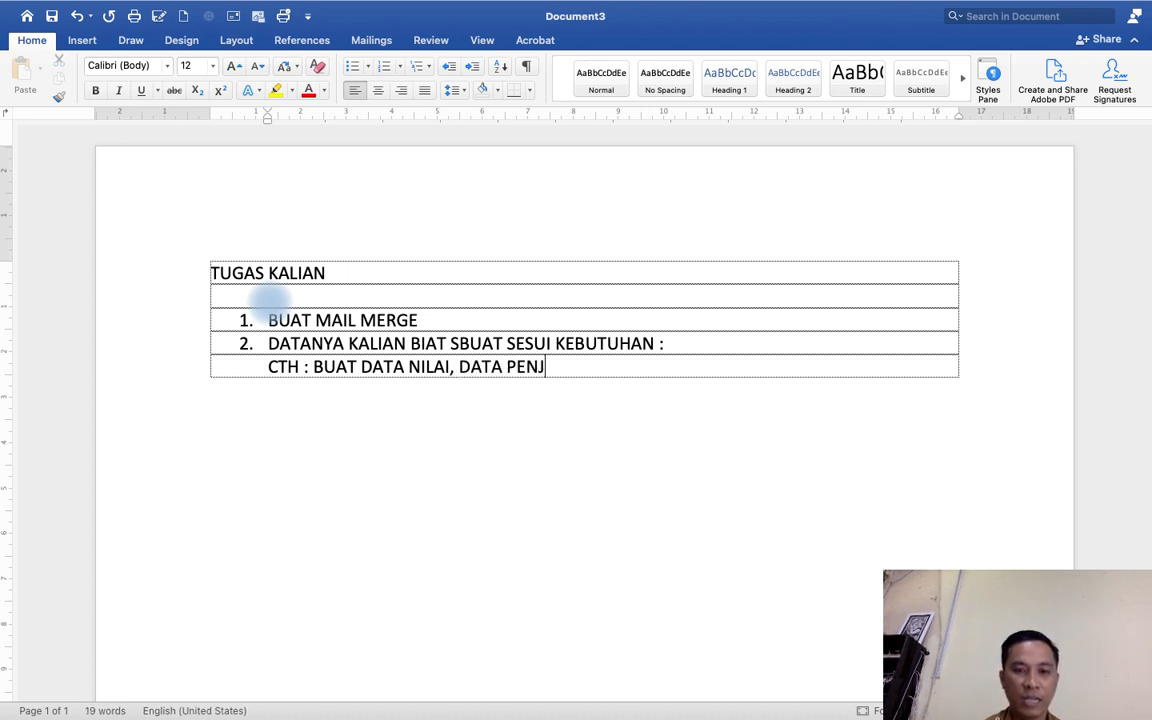
key(BackSpace)
key(BackSpace)
text(L)
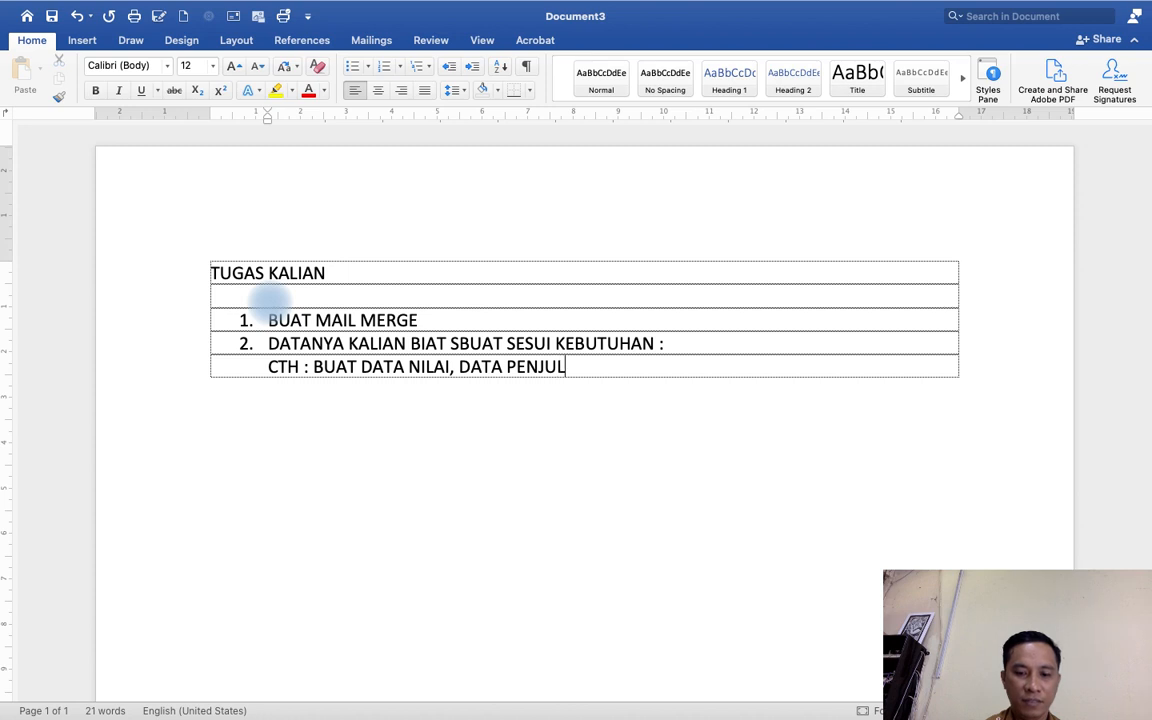
text(AN, NOTA)
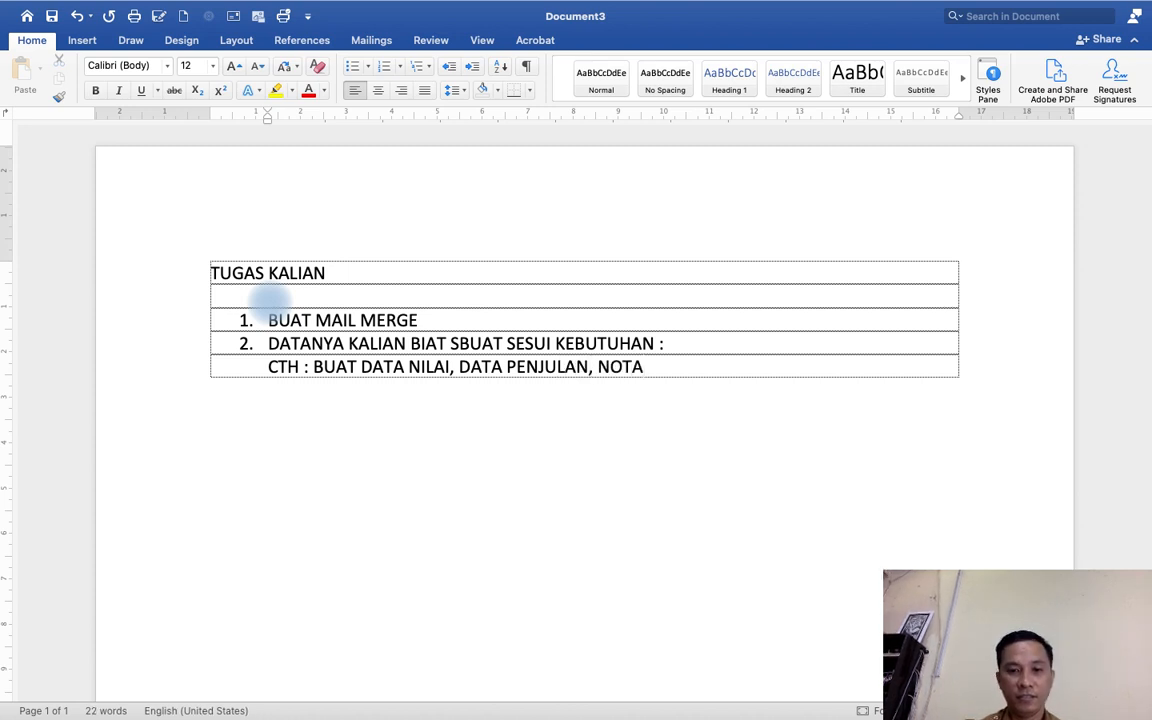
text(, DLL)
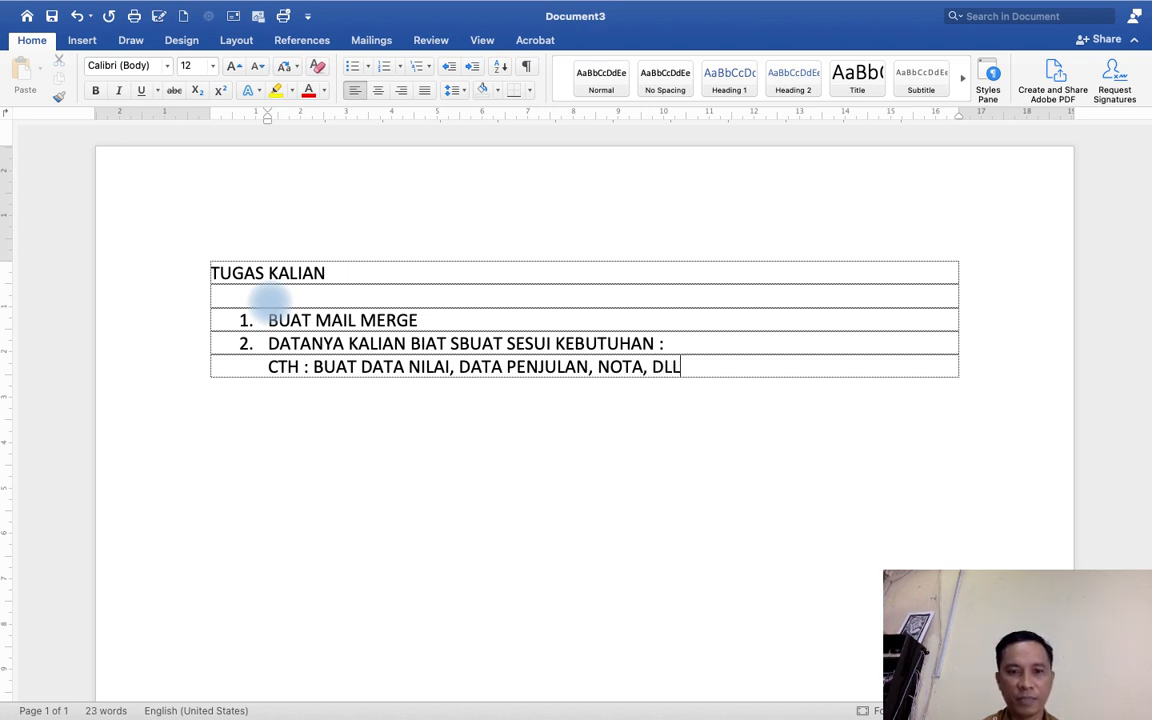
key(Return)
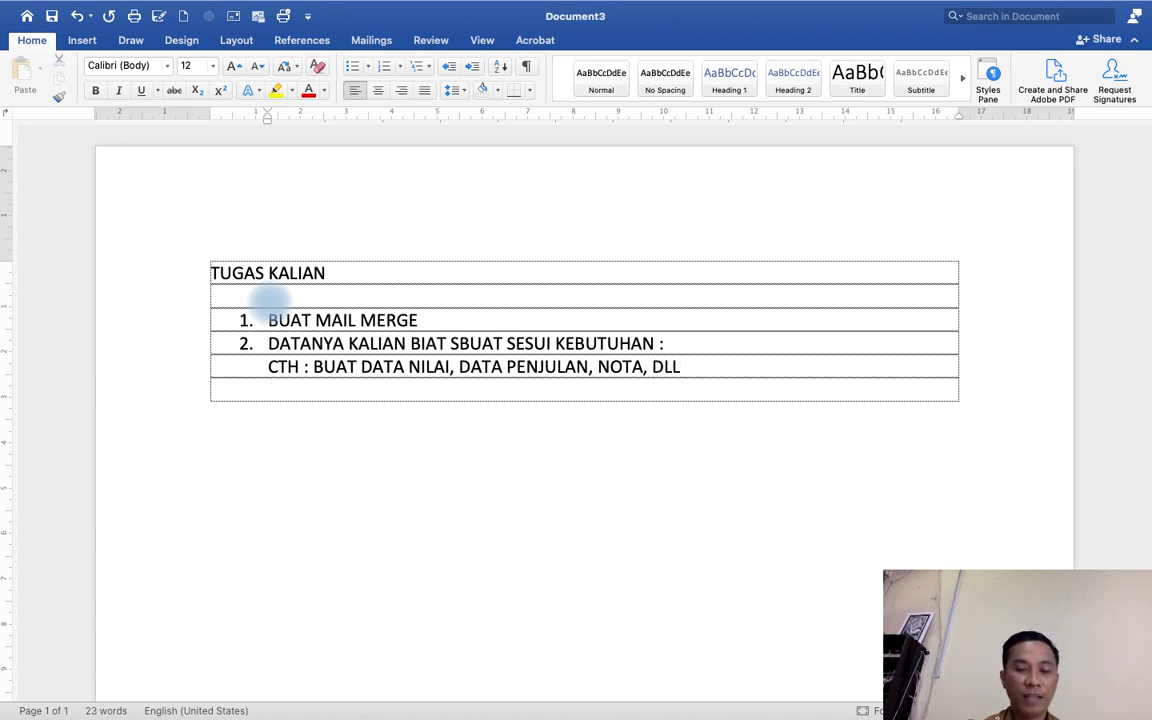
Add numbered item 3 reading MINIMAL 4 FIELD... on the new row.
text(3)
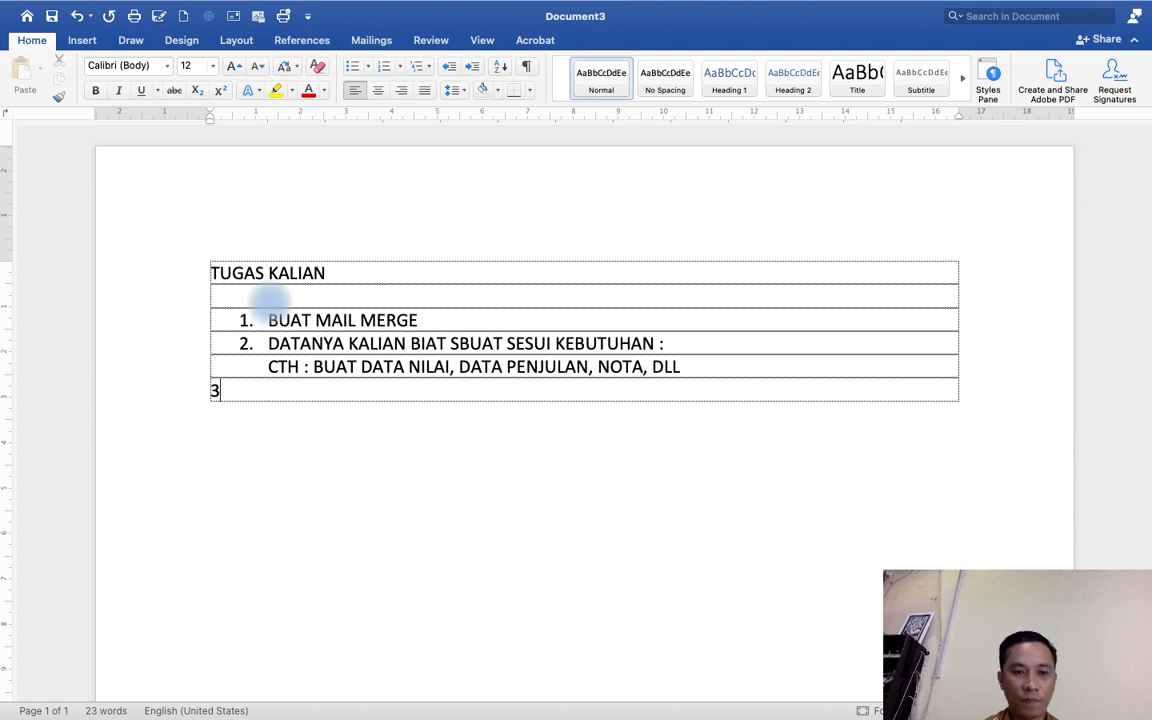
text(. MINIMAL 4)
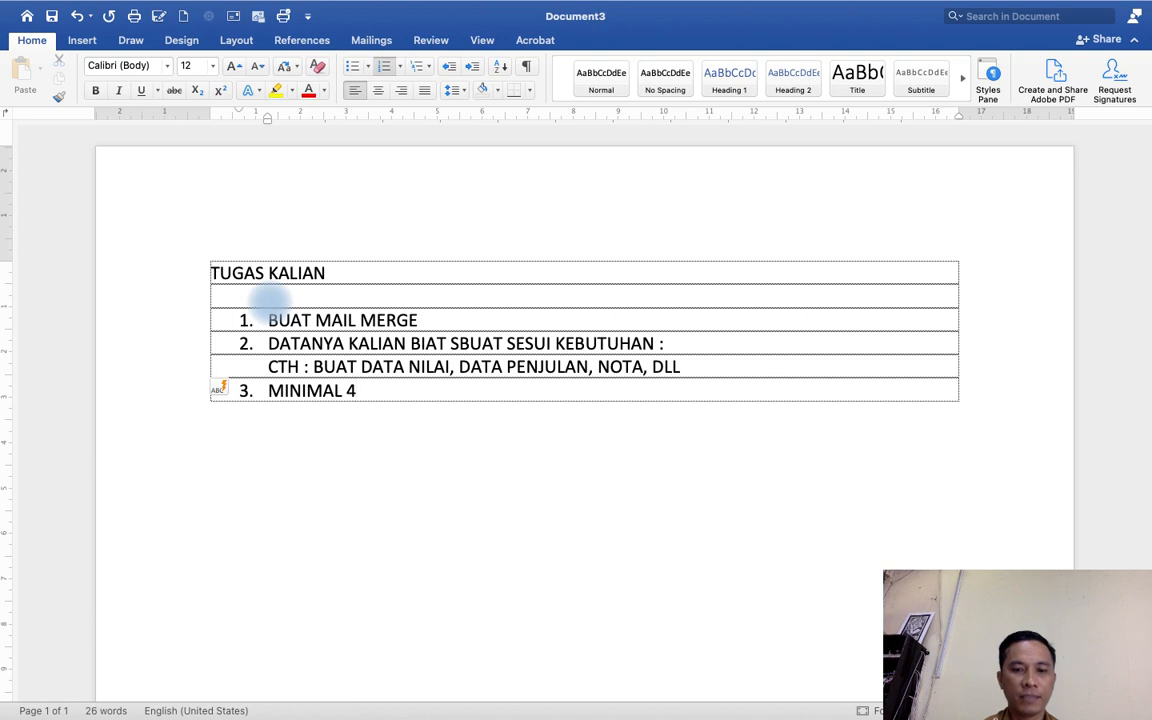
text(FIE)
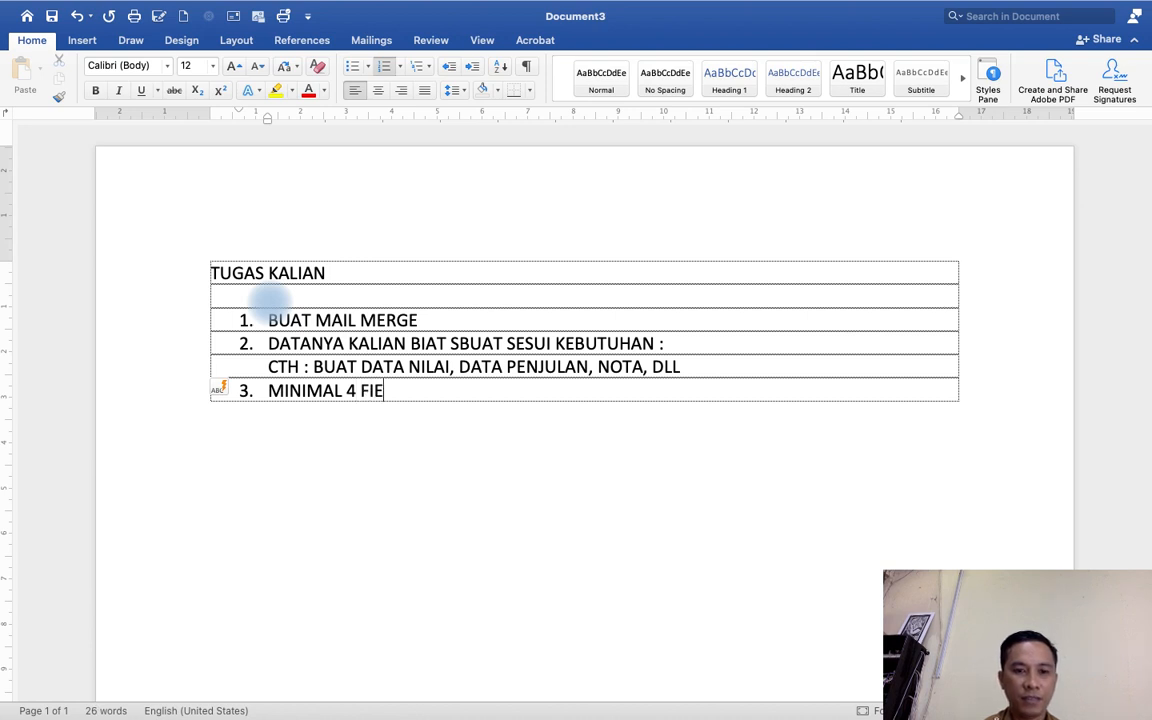
text(LD)
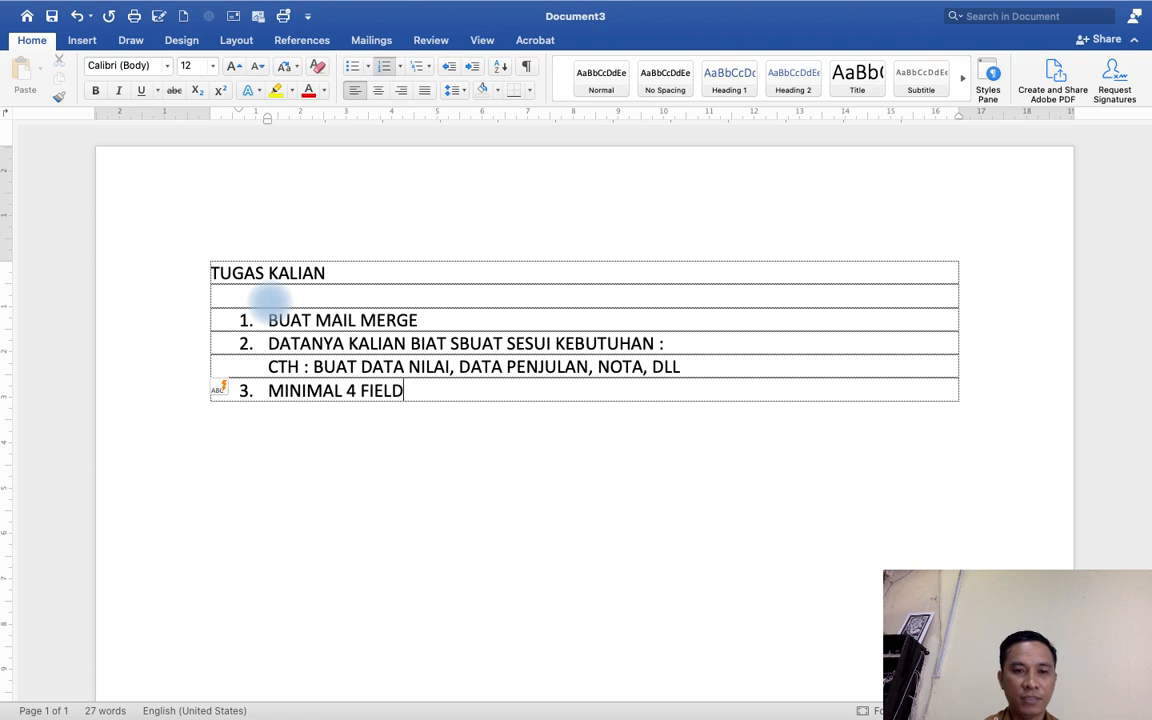
text(...)
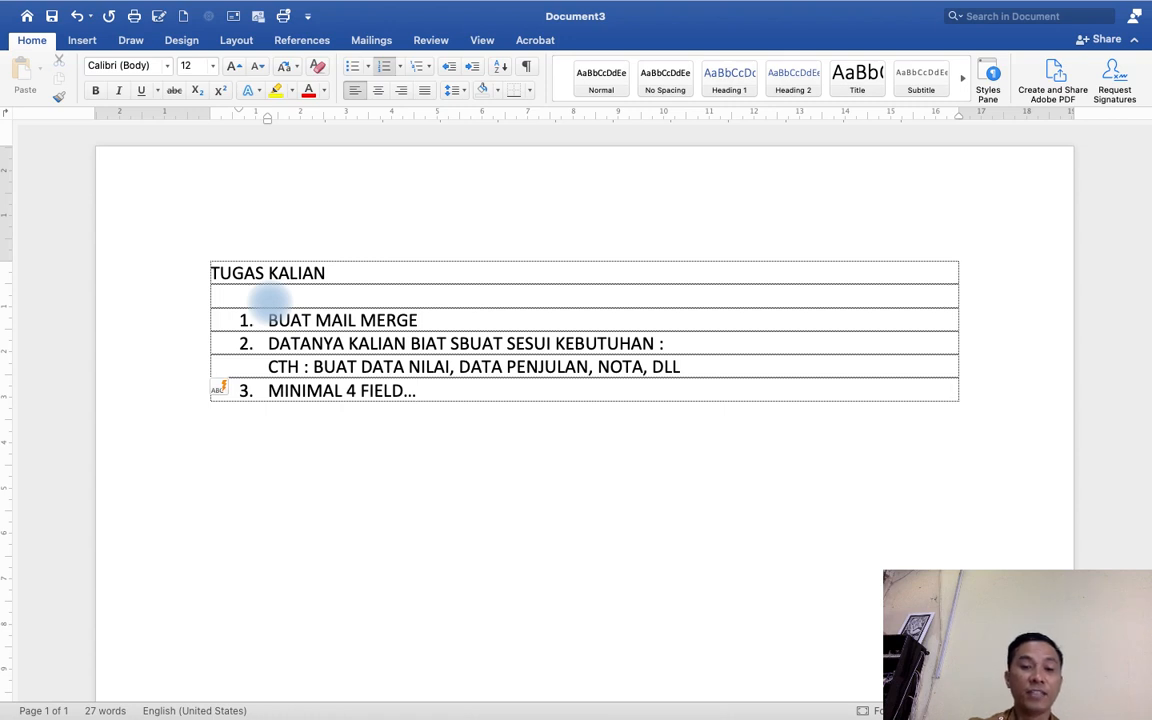
Add a new row with numbered item 4 JUMLAH DATA MINIMAL 20 DATA YG DI EXCEL.
key(Tab)
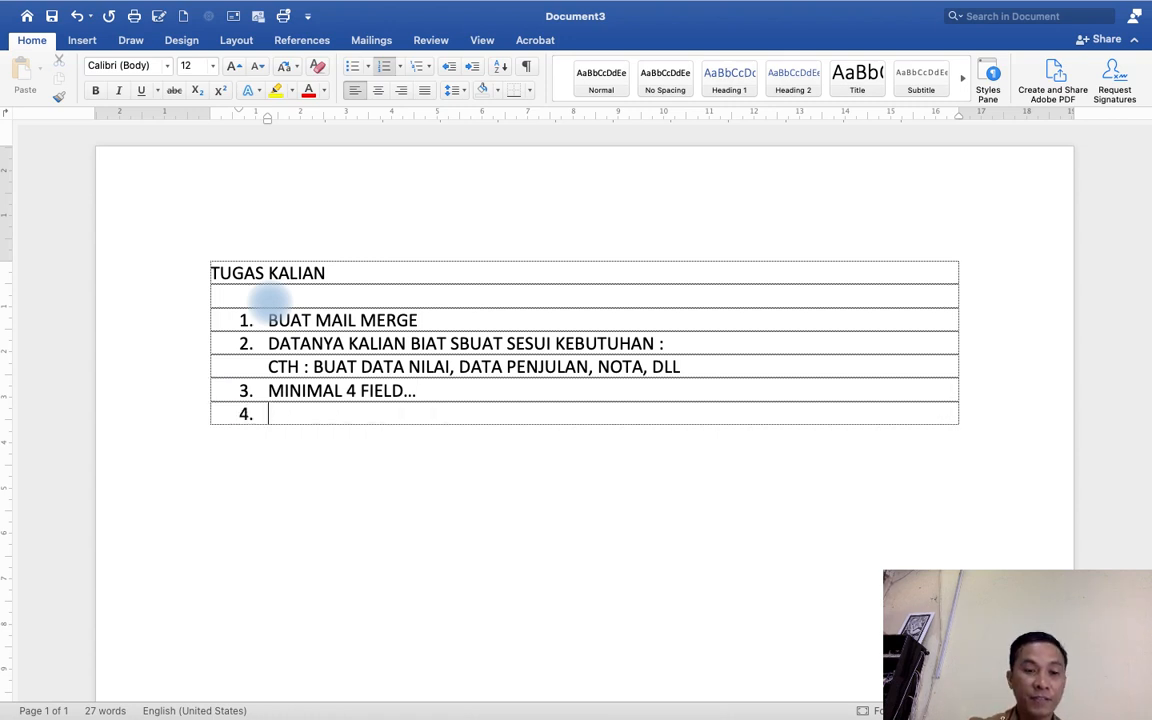
text(JUMLAH )
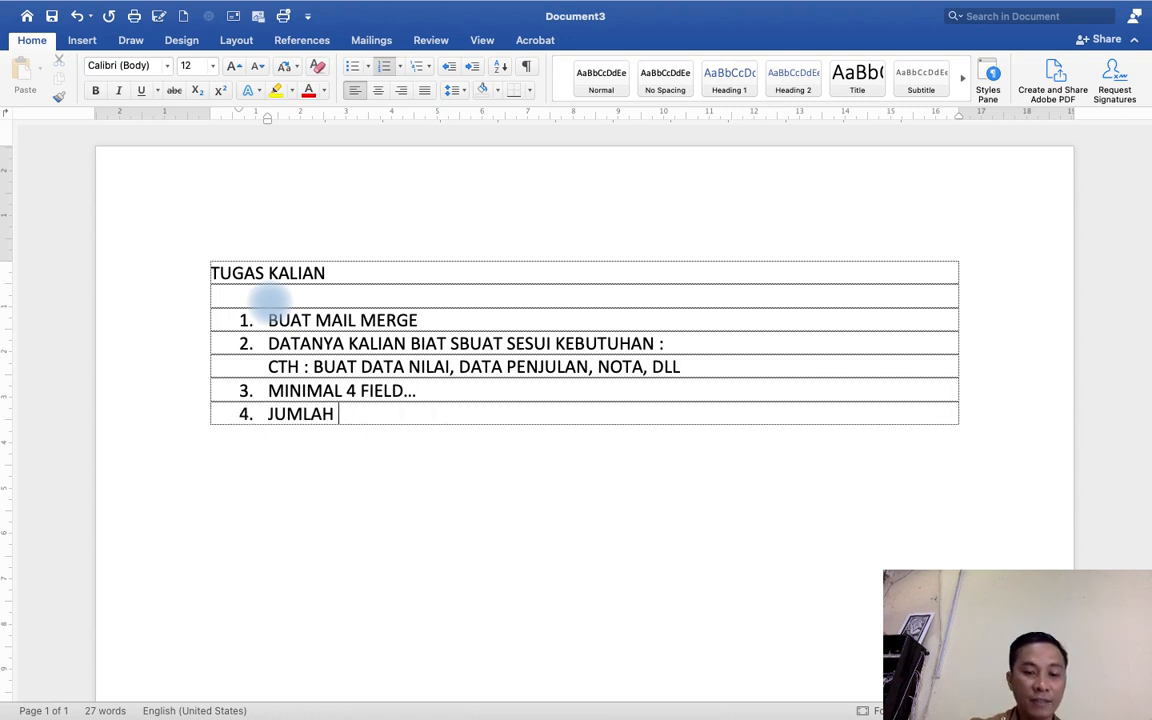
text(DATA MI)
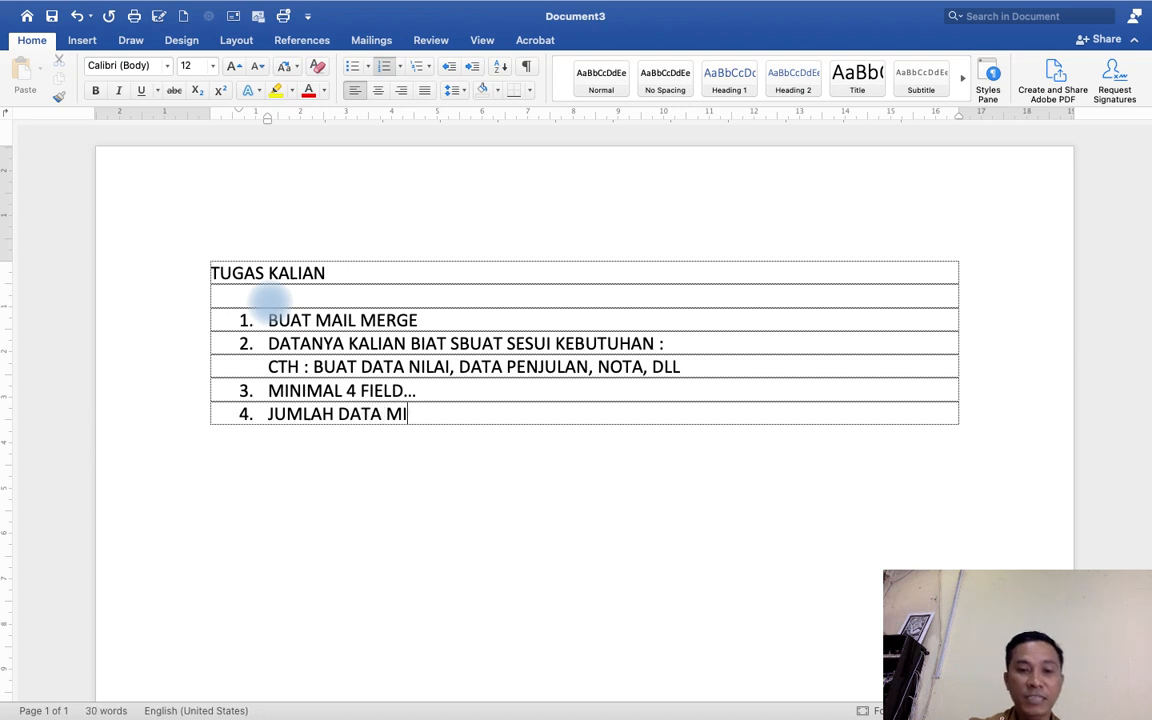
text(NIMAL 20 )
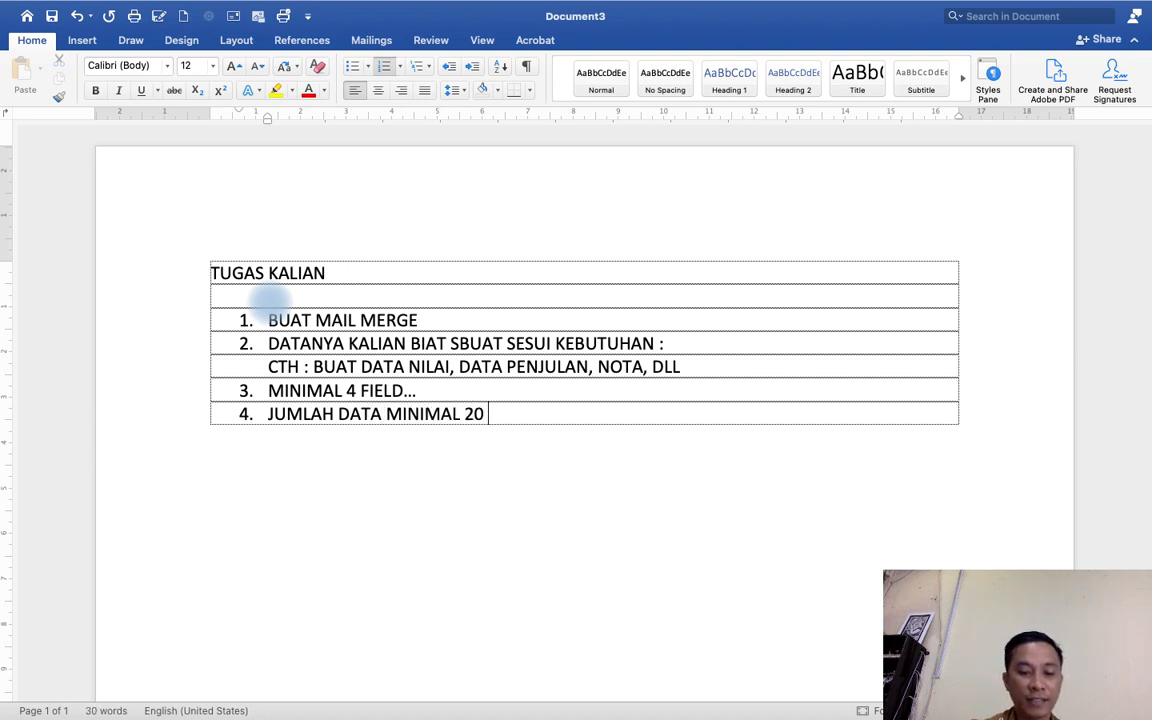
text(DATA)
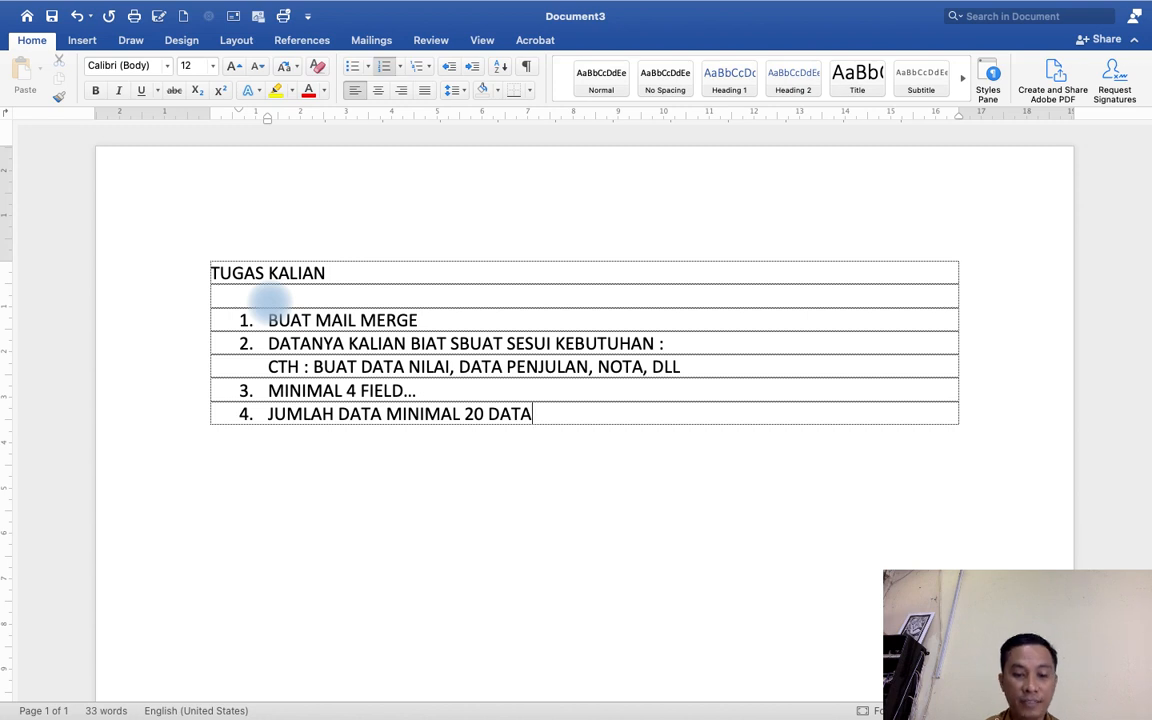
text(YG DI E)
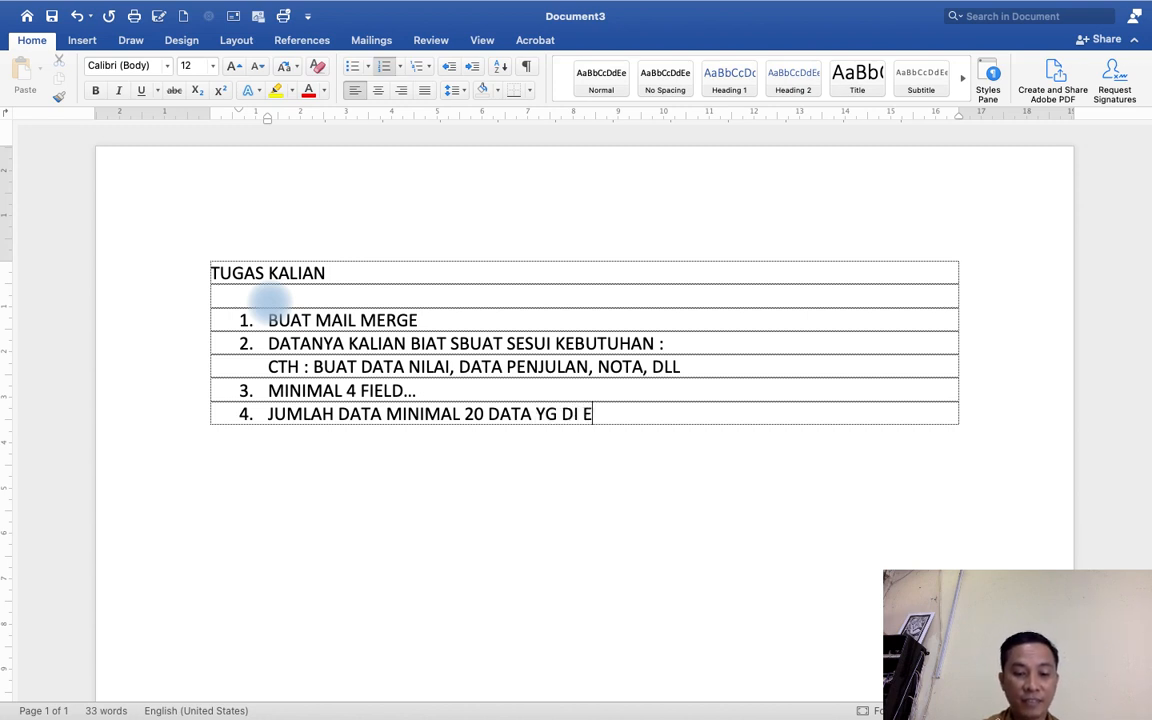
text(XCEL)
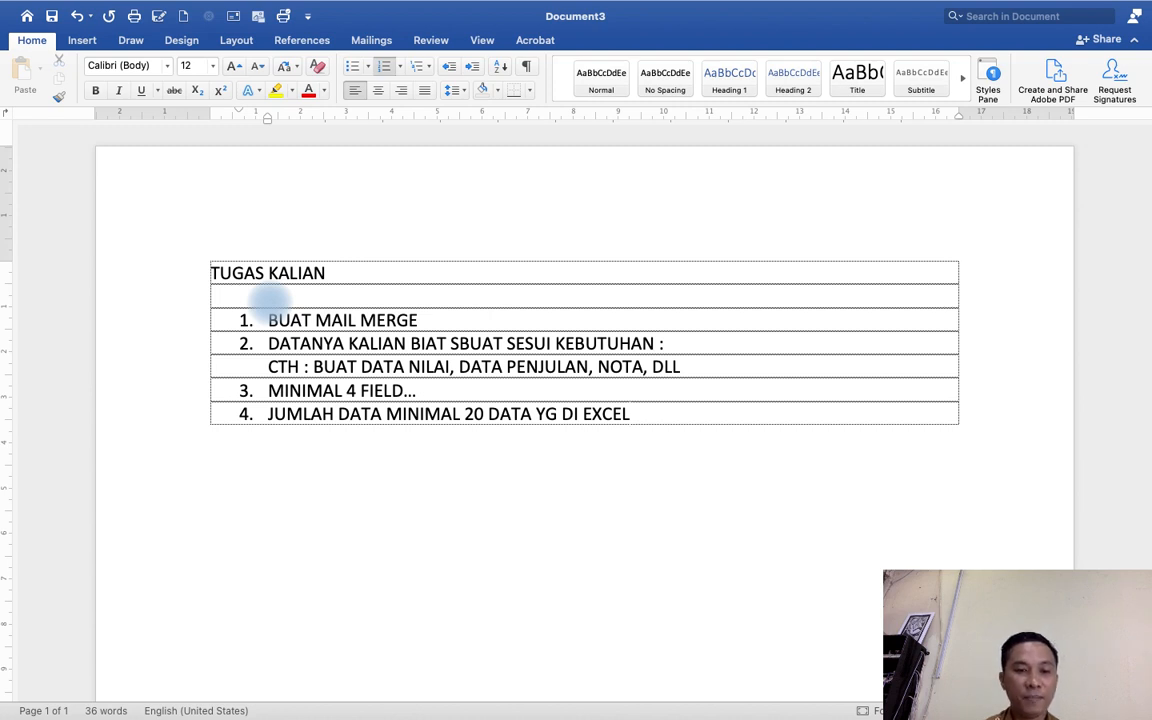
Add a new row with numbered item 5 KONEKSIKAN DATANYA ANTAR EXCEL DAN WORD.
key(Tab)
text(BUAT)
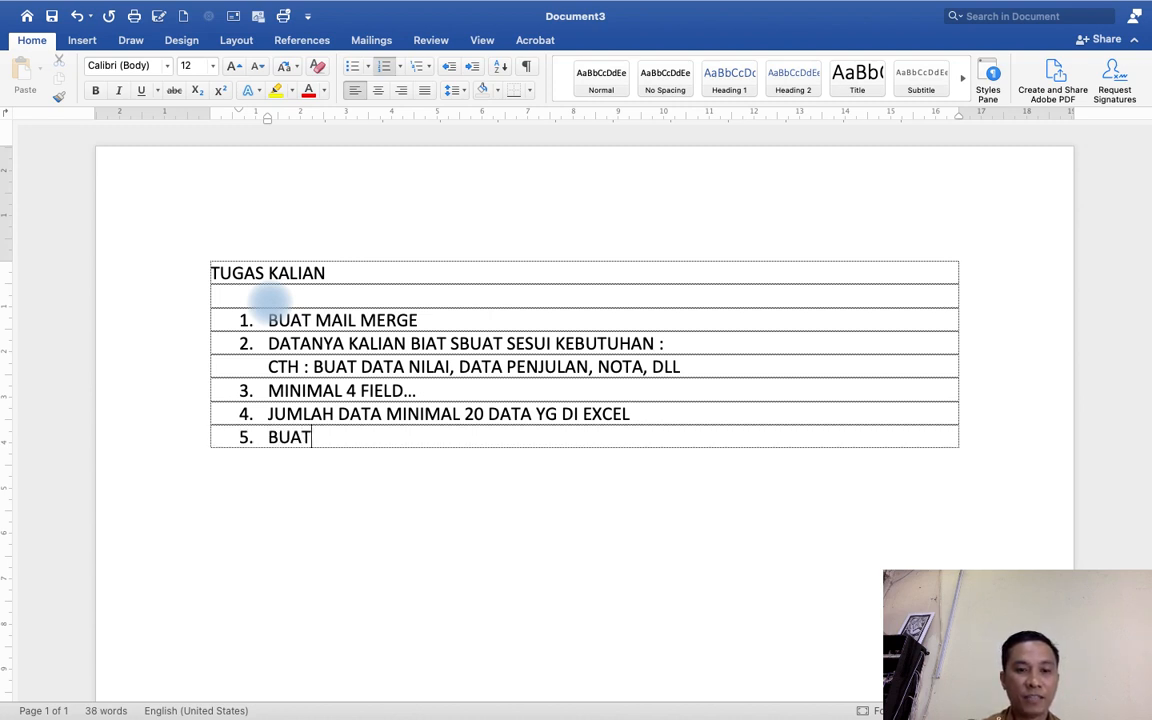
key(BackSpace)
key(BackSpace)
key(BackSpace)
key(BackSpace)
text(KONE)
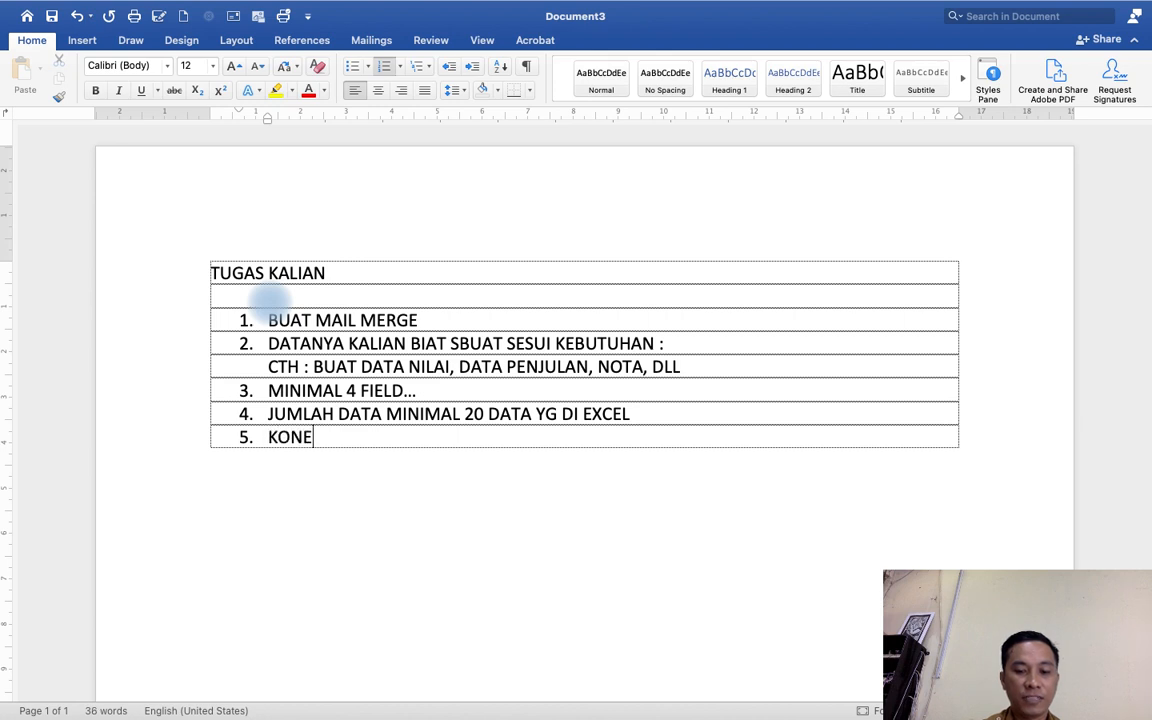
text(KSIKAN DATA)
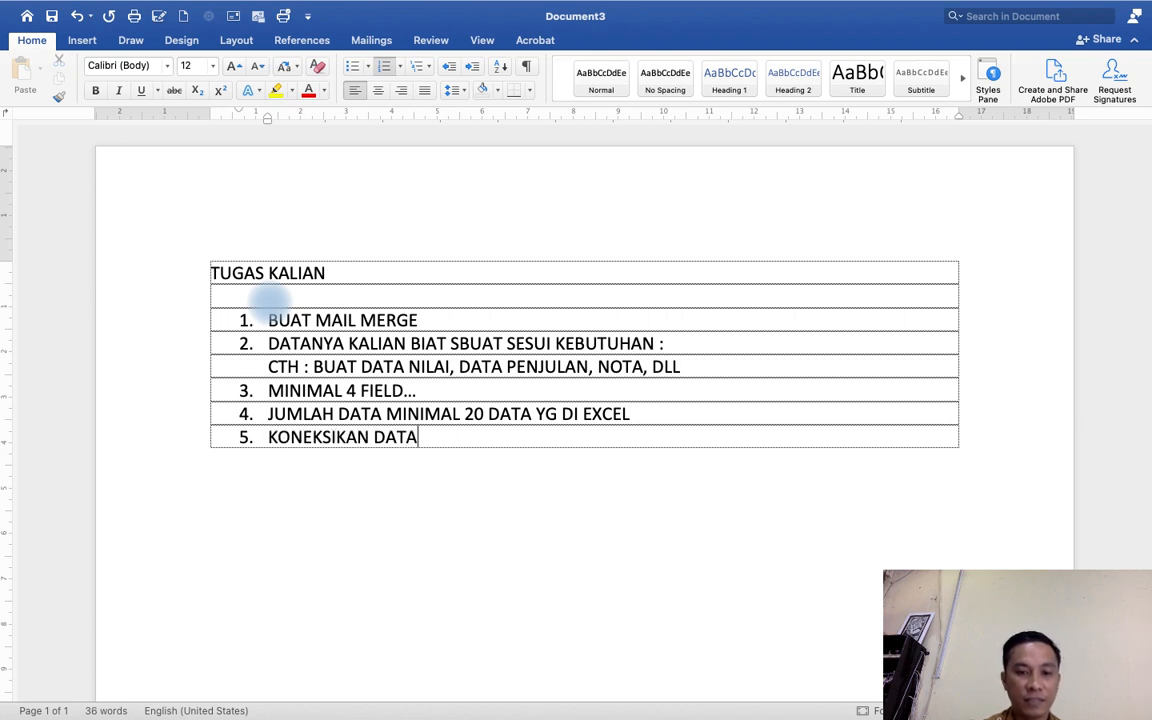
text(NYA AN)
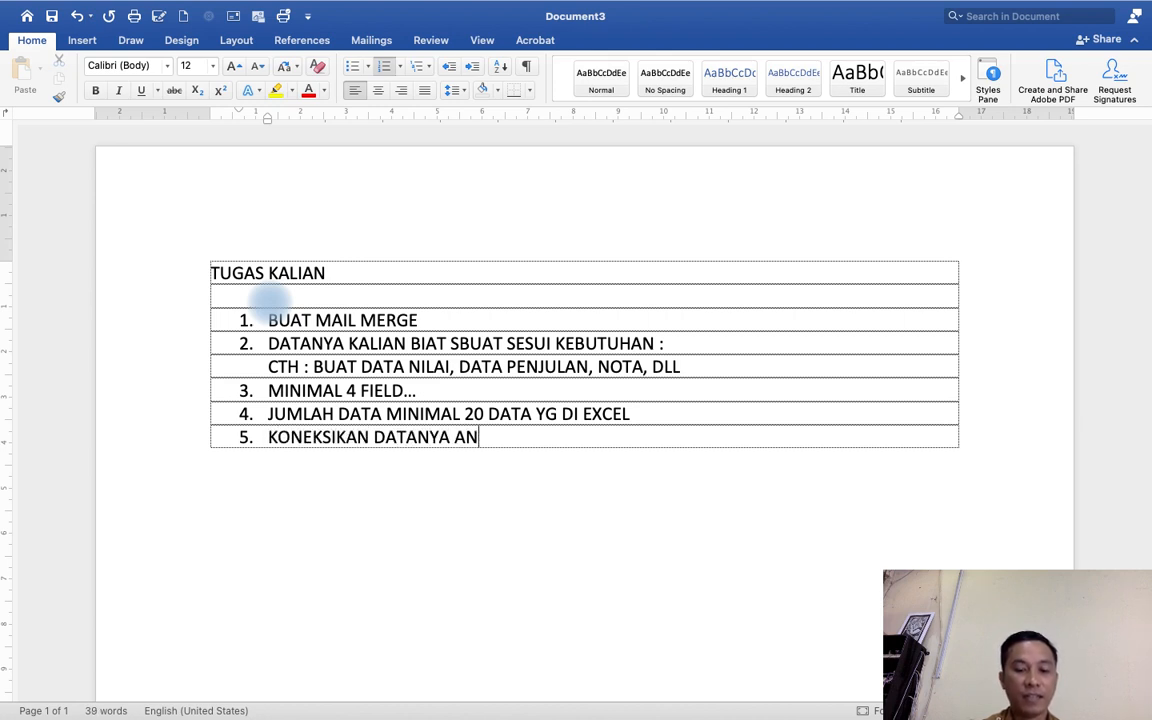
text(TAR EXCEL)
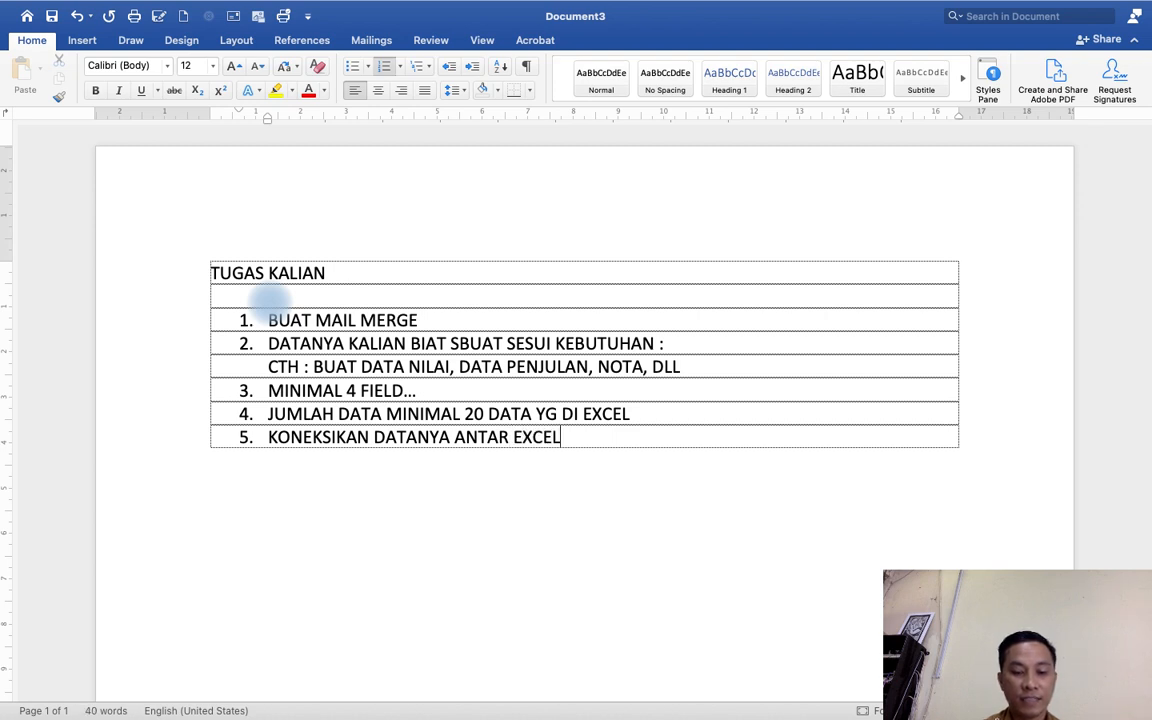
text( DAN WORD)
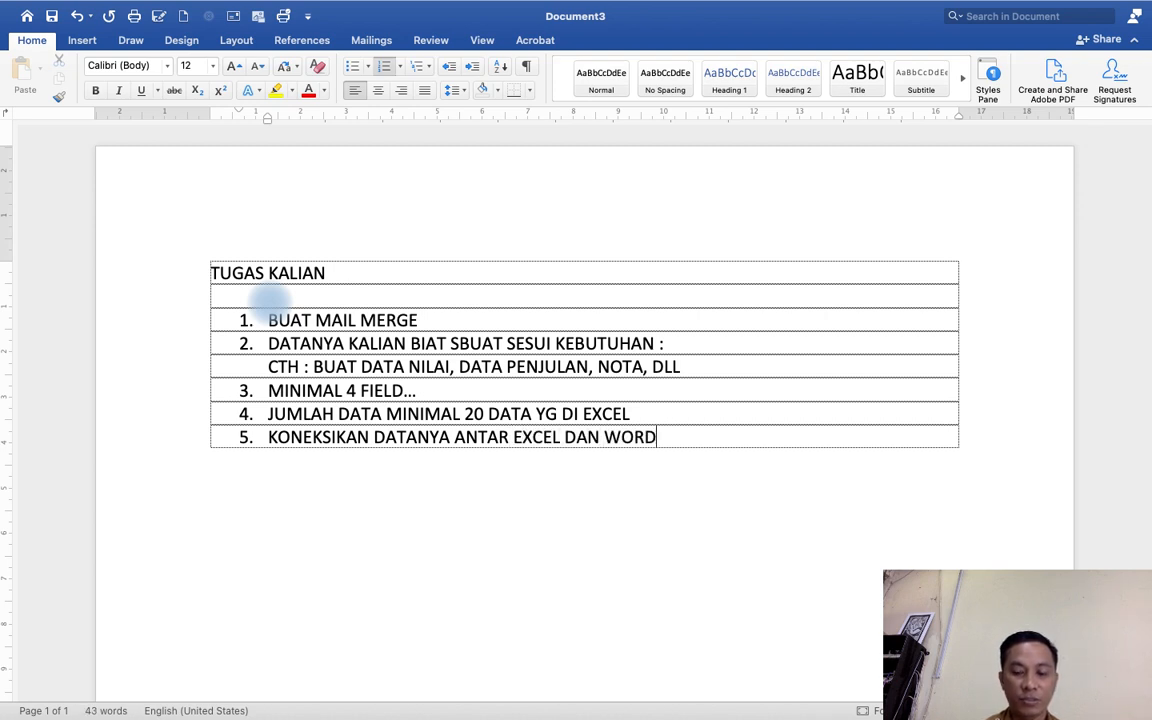
Add a new row with numbered item 6 YG DIKUMPUL 2 FILE YAITU EXCEL DAN WORD.
key(Tab)
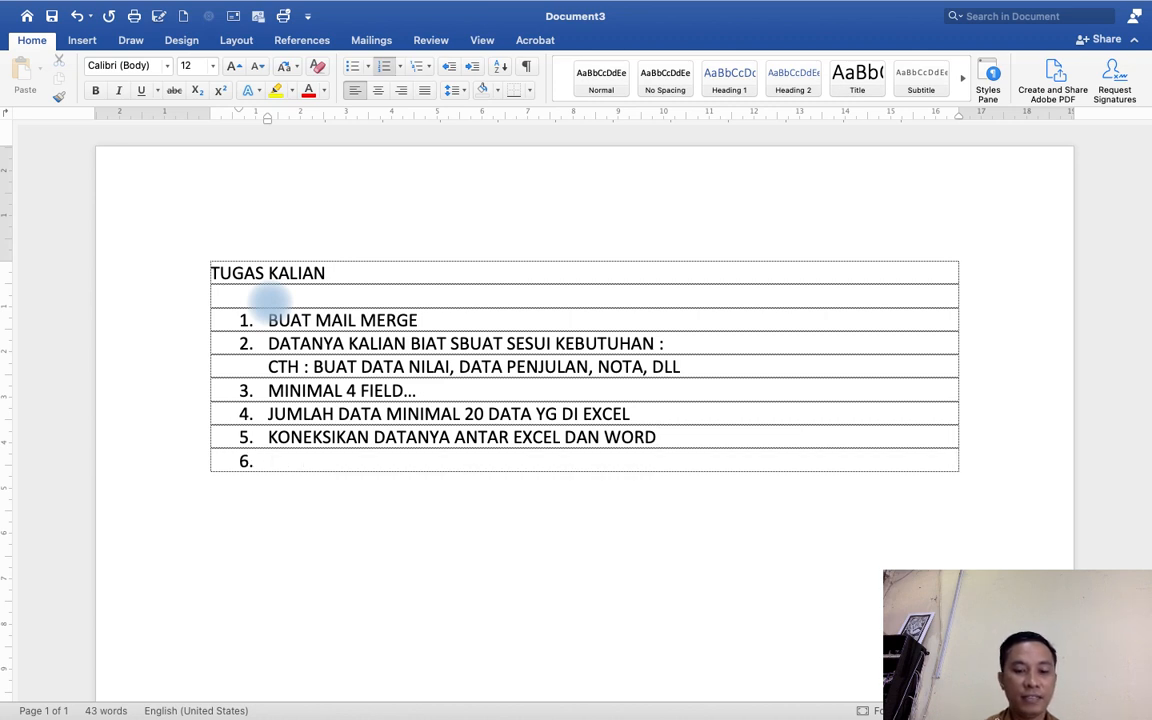
text(YG DI)
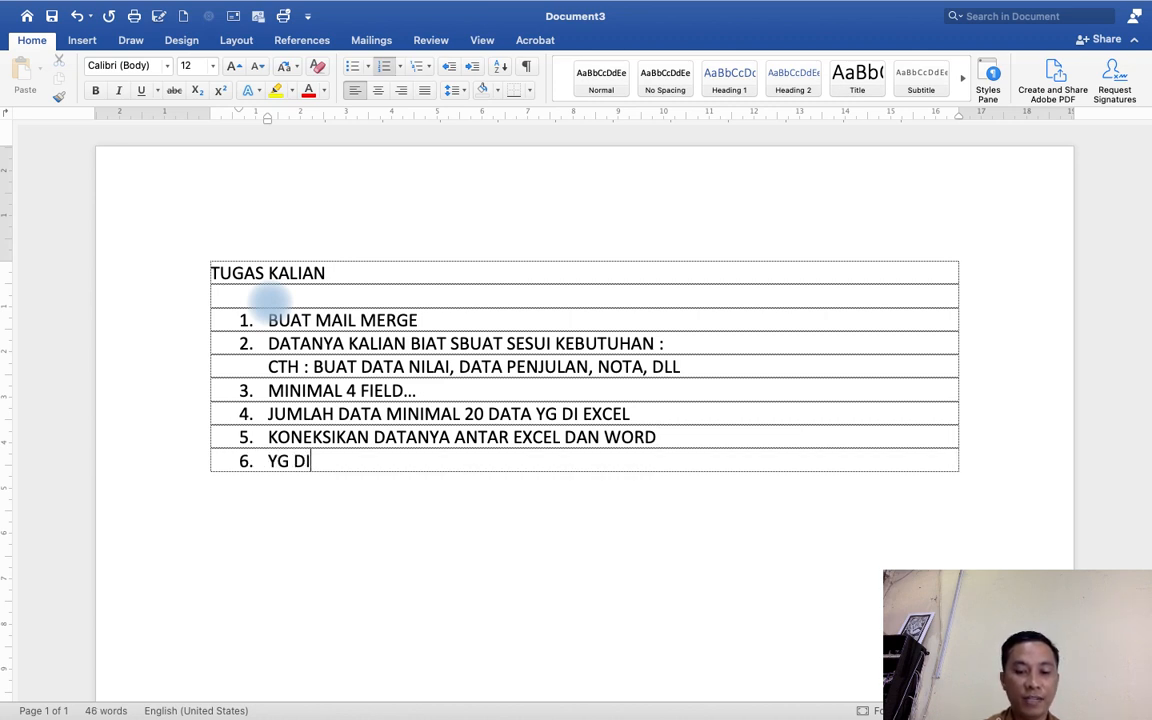
text(KUMP)
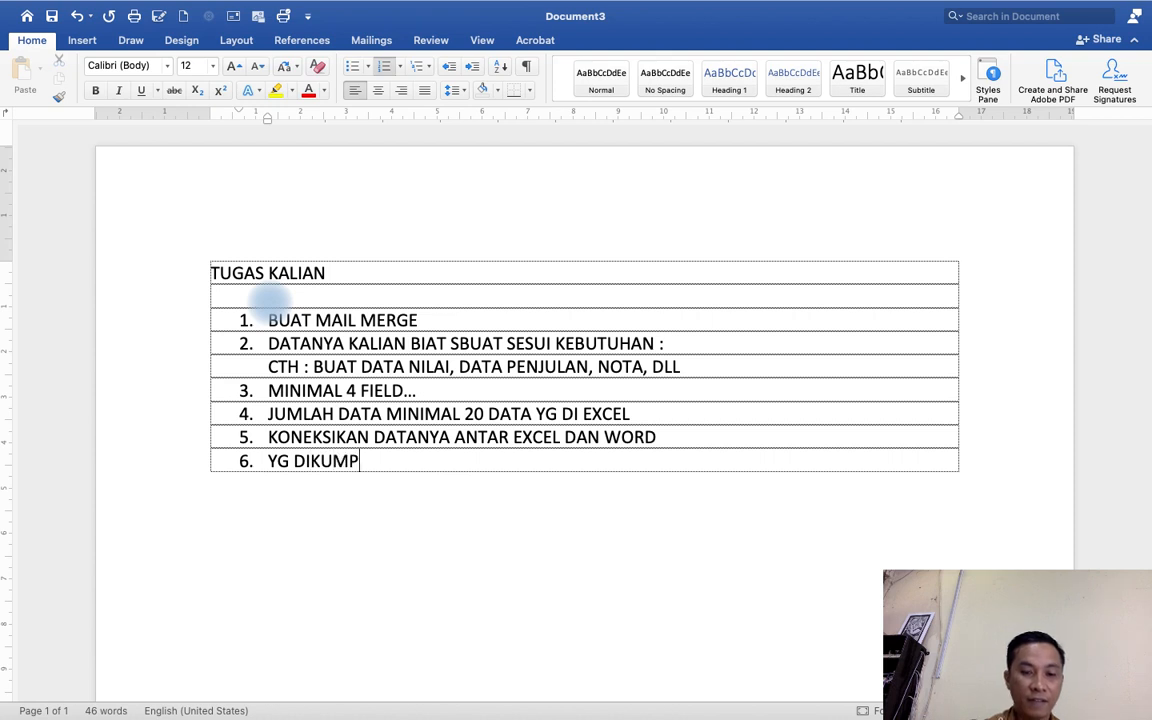
text(UL 2 FILE)
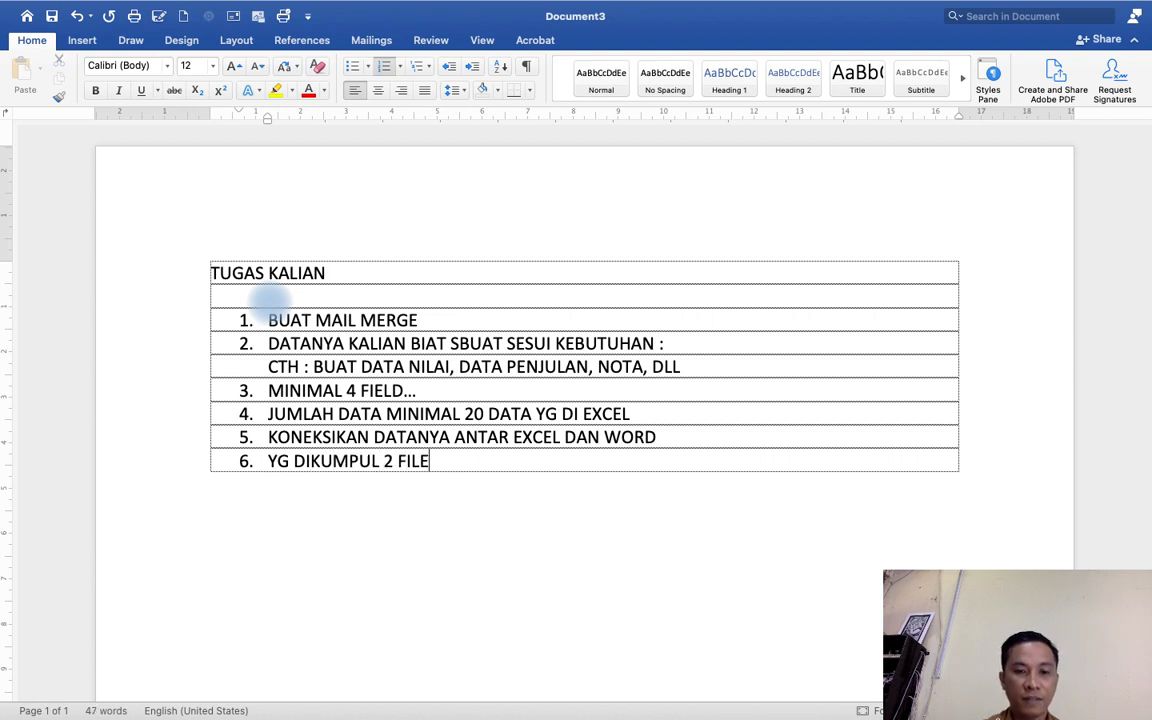
text( YAITU E)
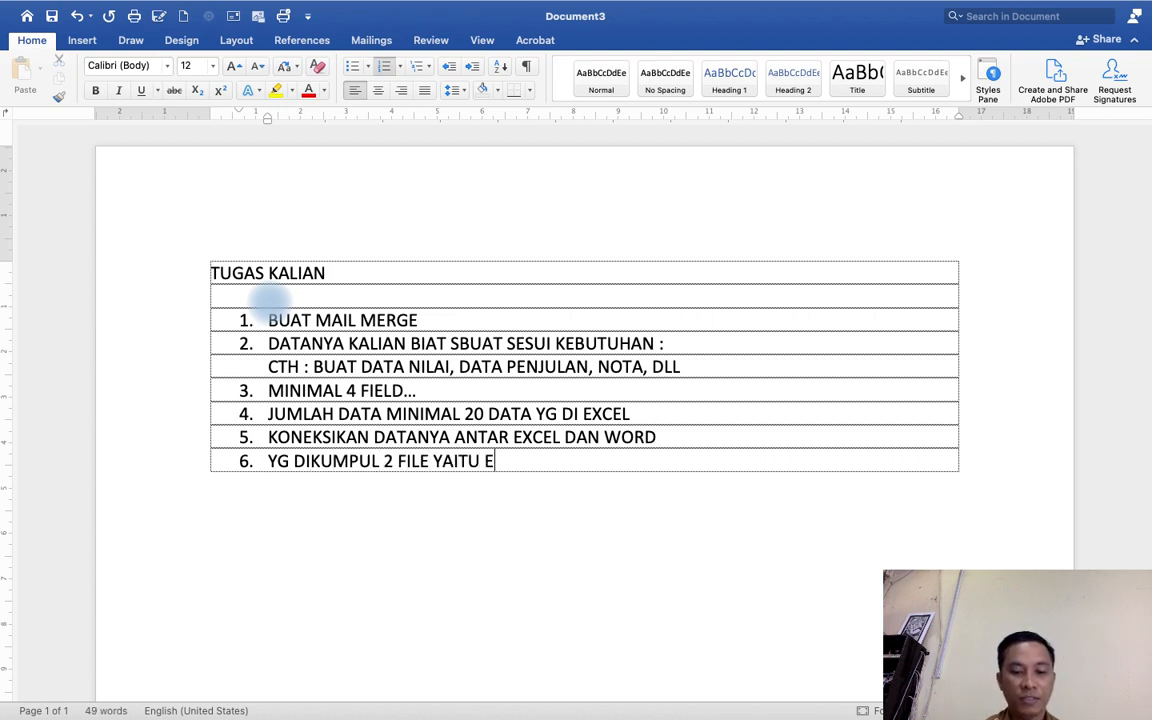
text(XCEL DAN )
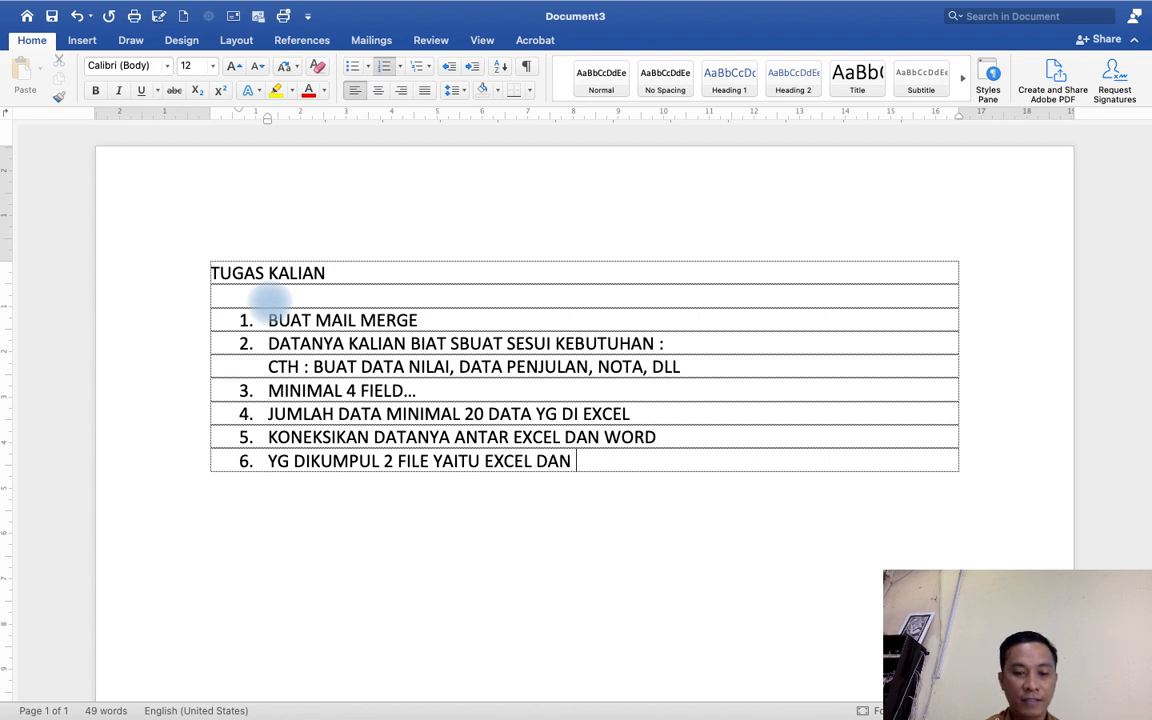
text(WORD)
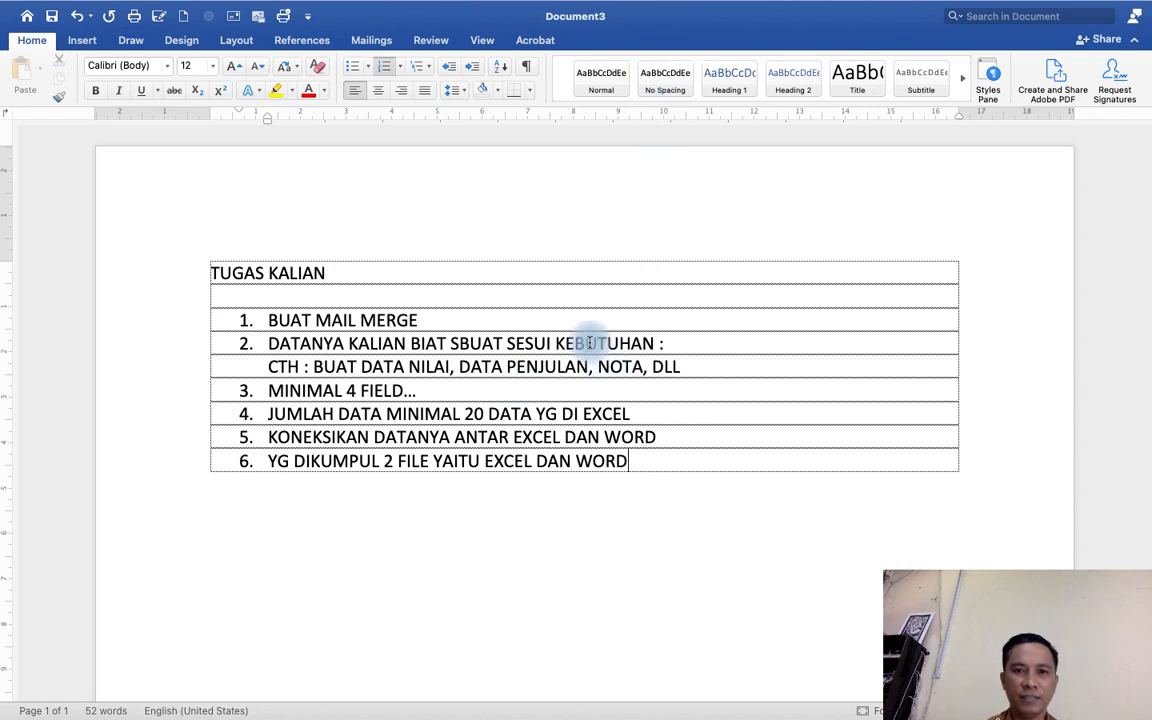
mouse_move(578, 8)
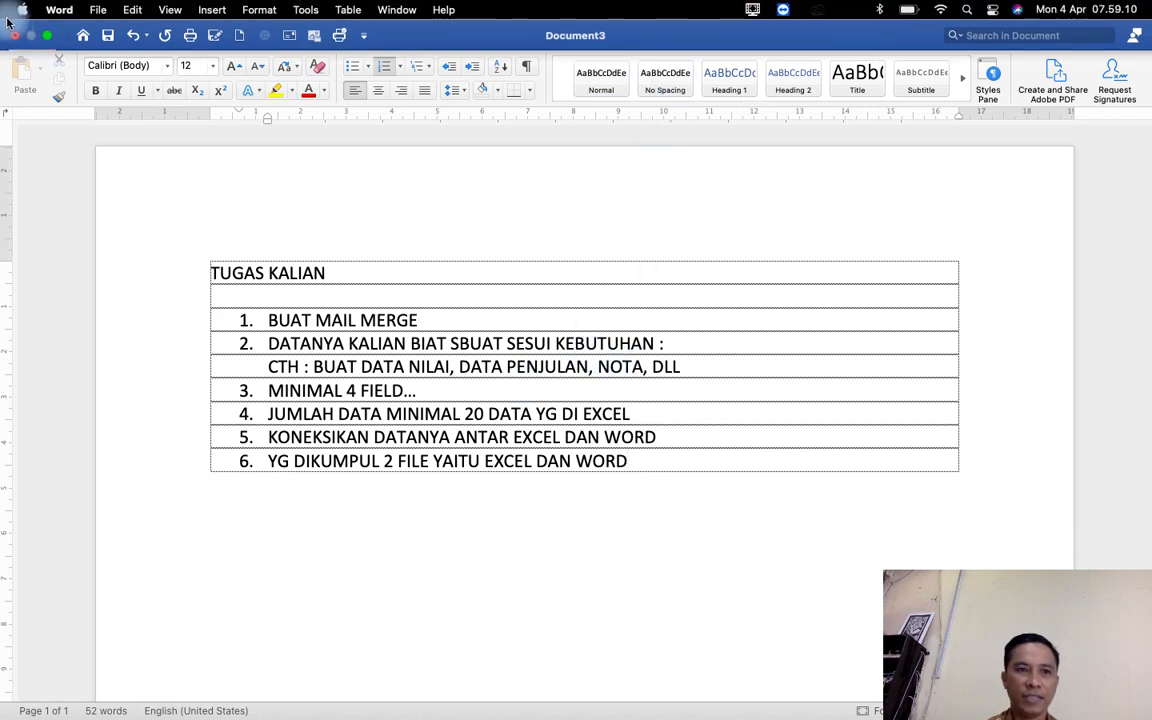
click(752, 10)
click(765, 64)
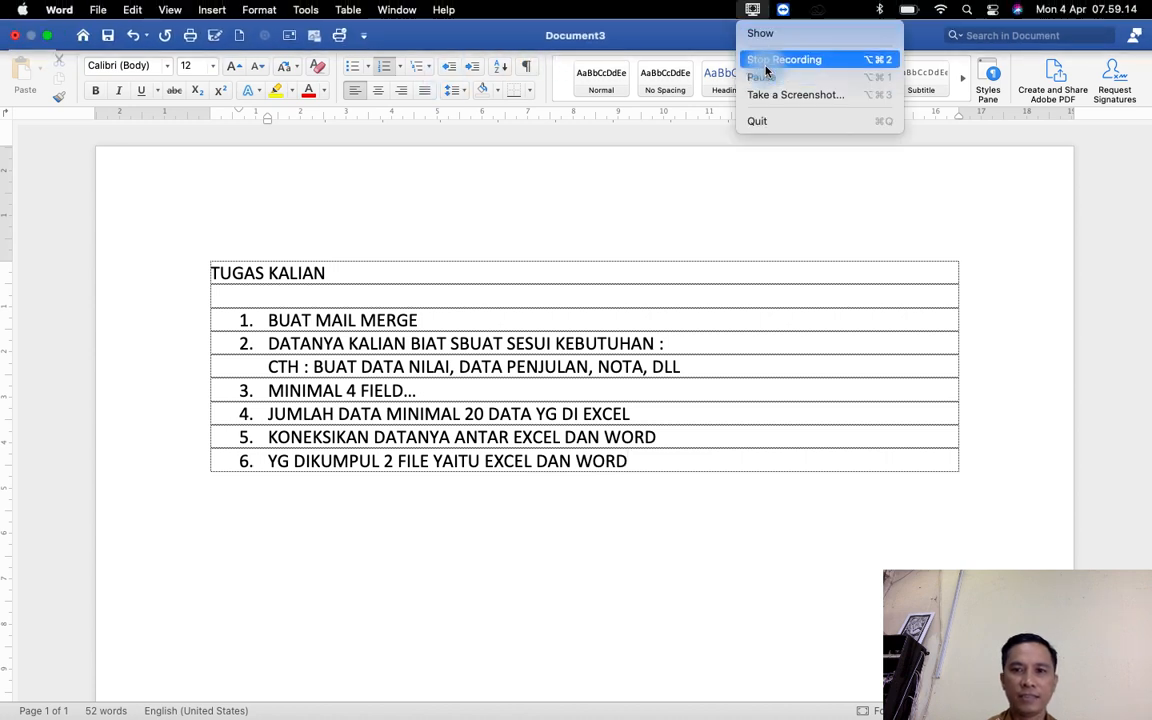